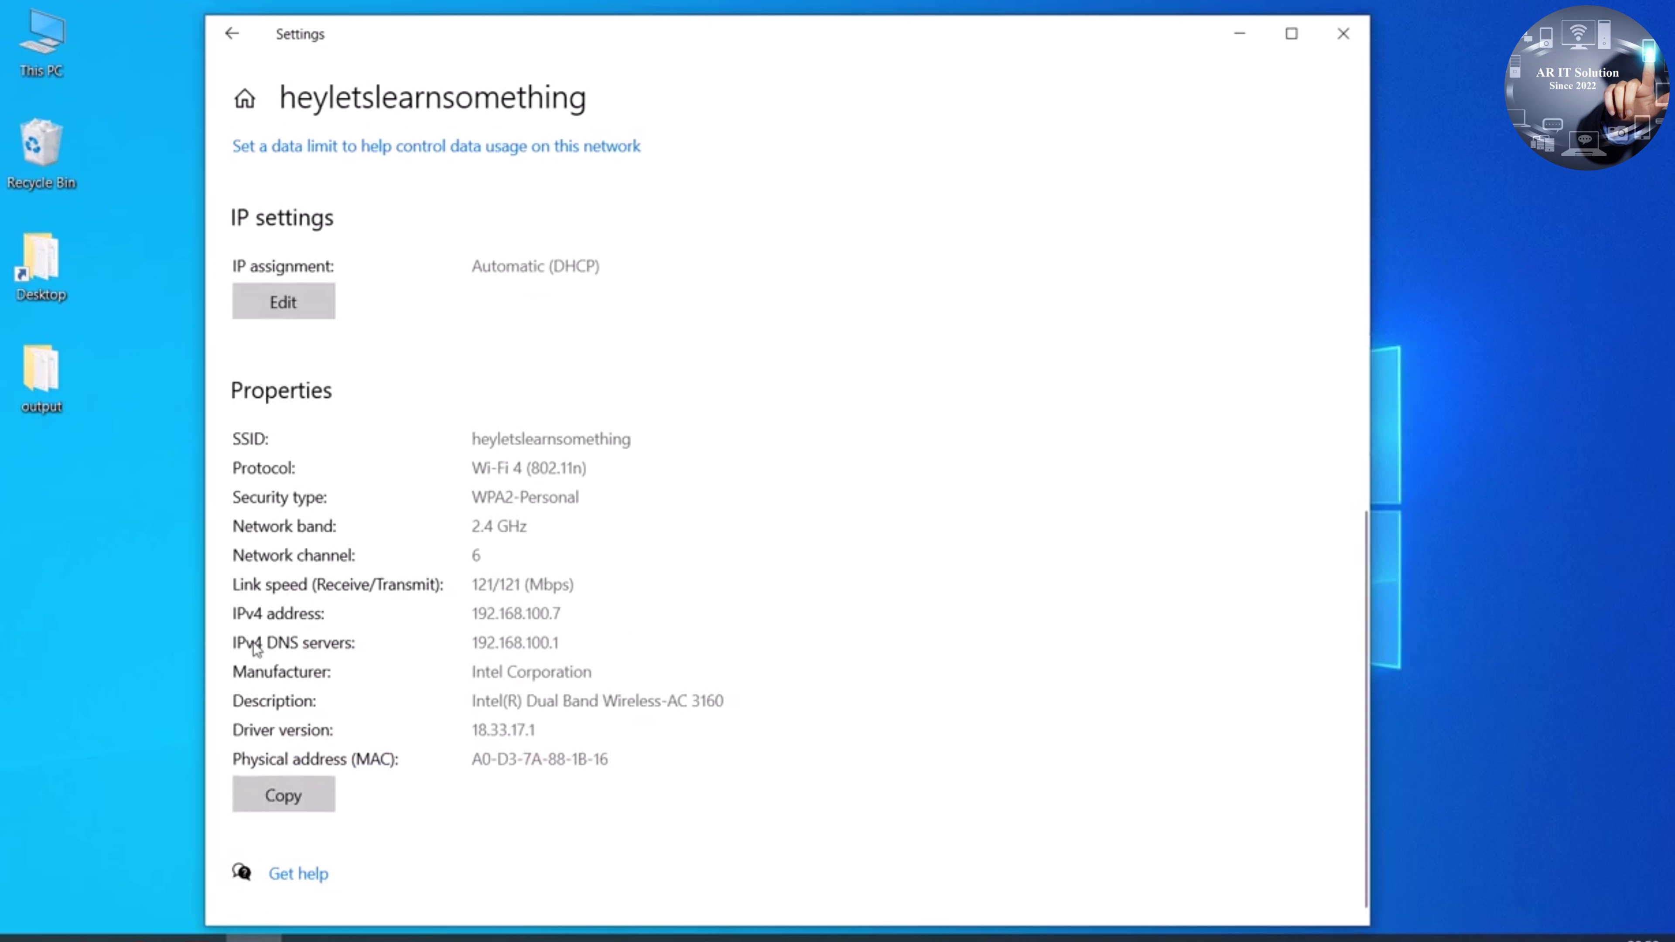
Select the Wi-Fi connection's DNS server address 192.168.100.1 and copy it
left_click_drag(476, 648, 545, 649)
key("ctrl+c")
right_click(546, 649)
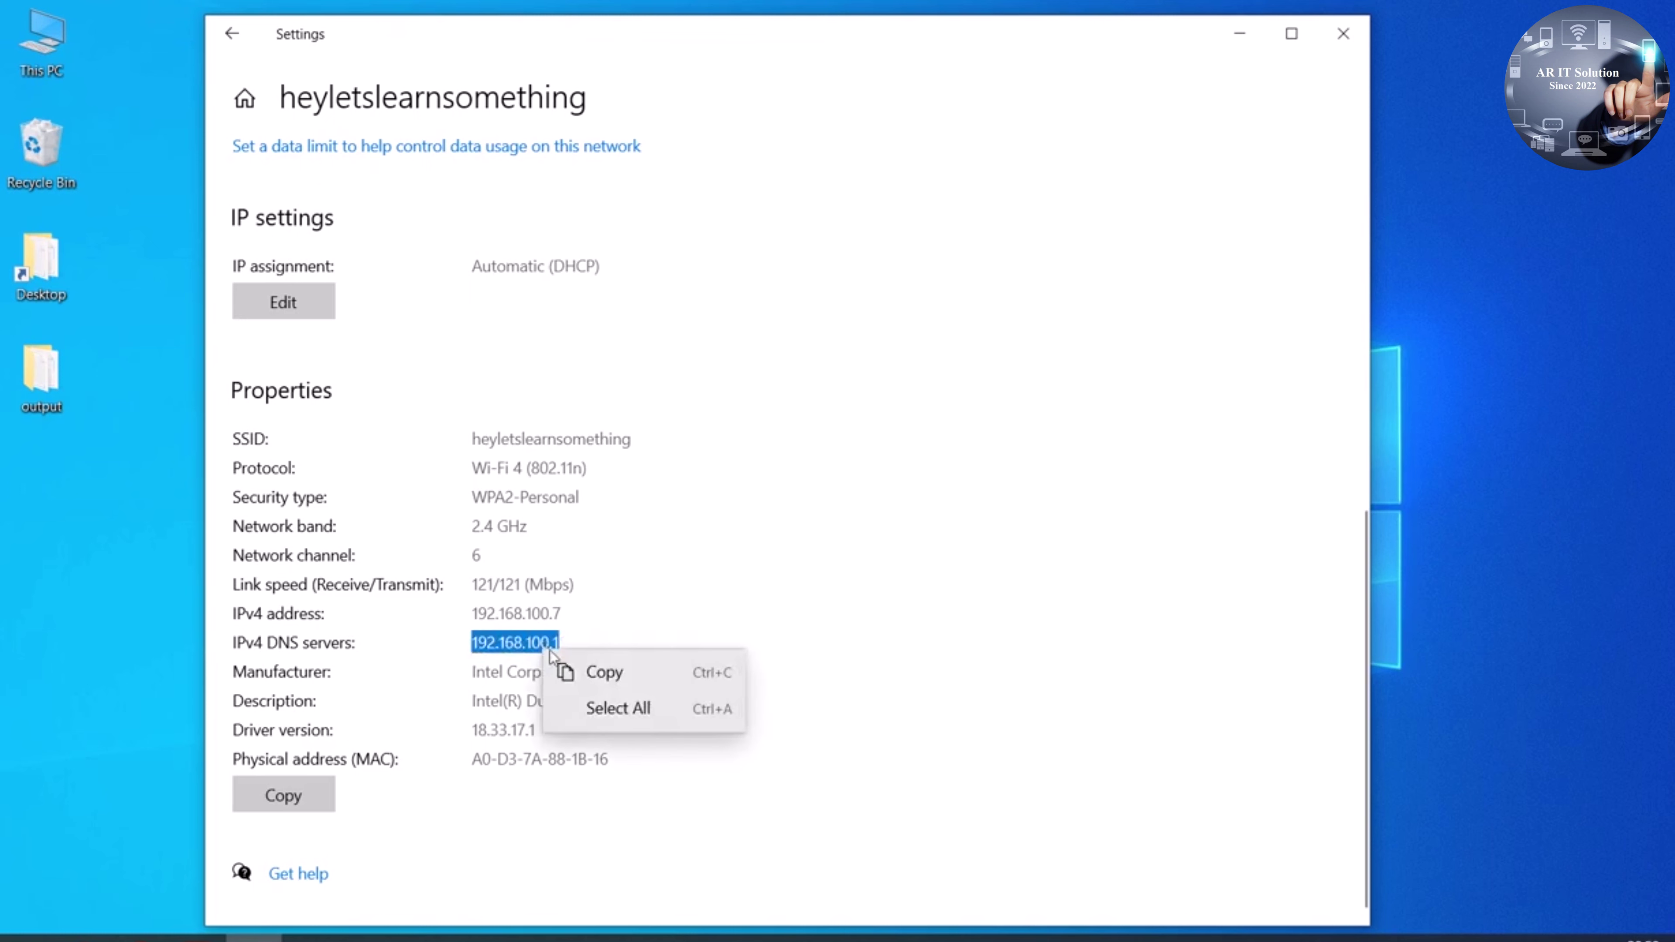
key("Escape")
Load the Huawei HG8245H login page at 192.168.100.1 in Chrome, then show nearby Wi-Fi networks
left_click(255, 938)
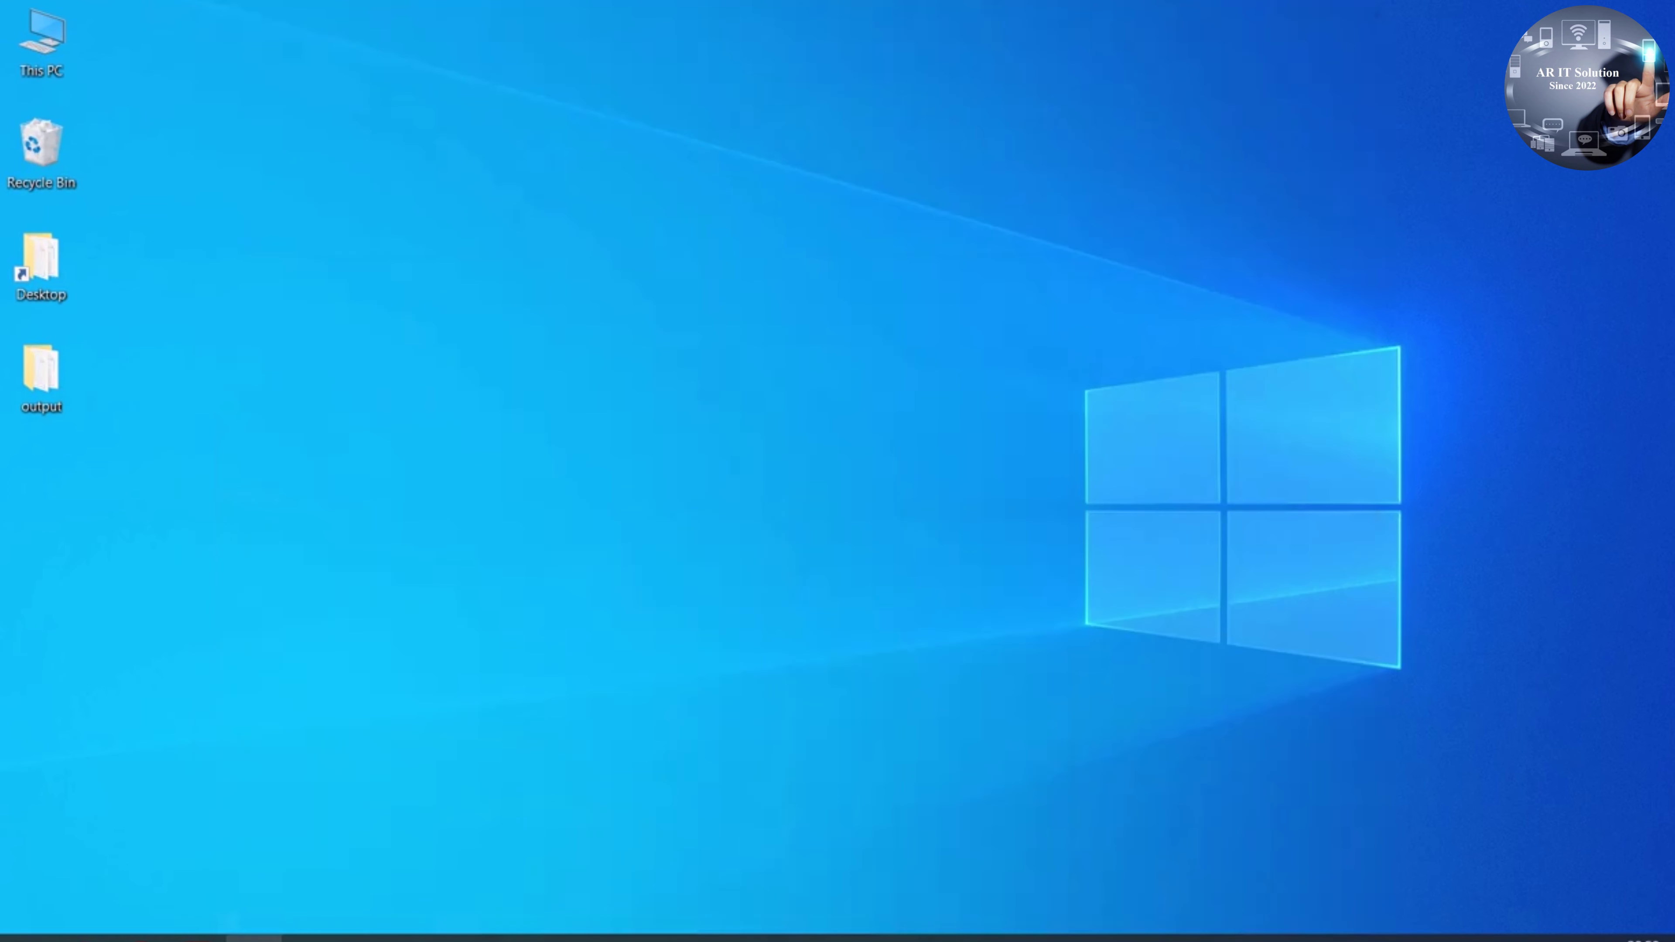
left_click(85, 939)
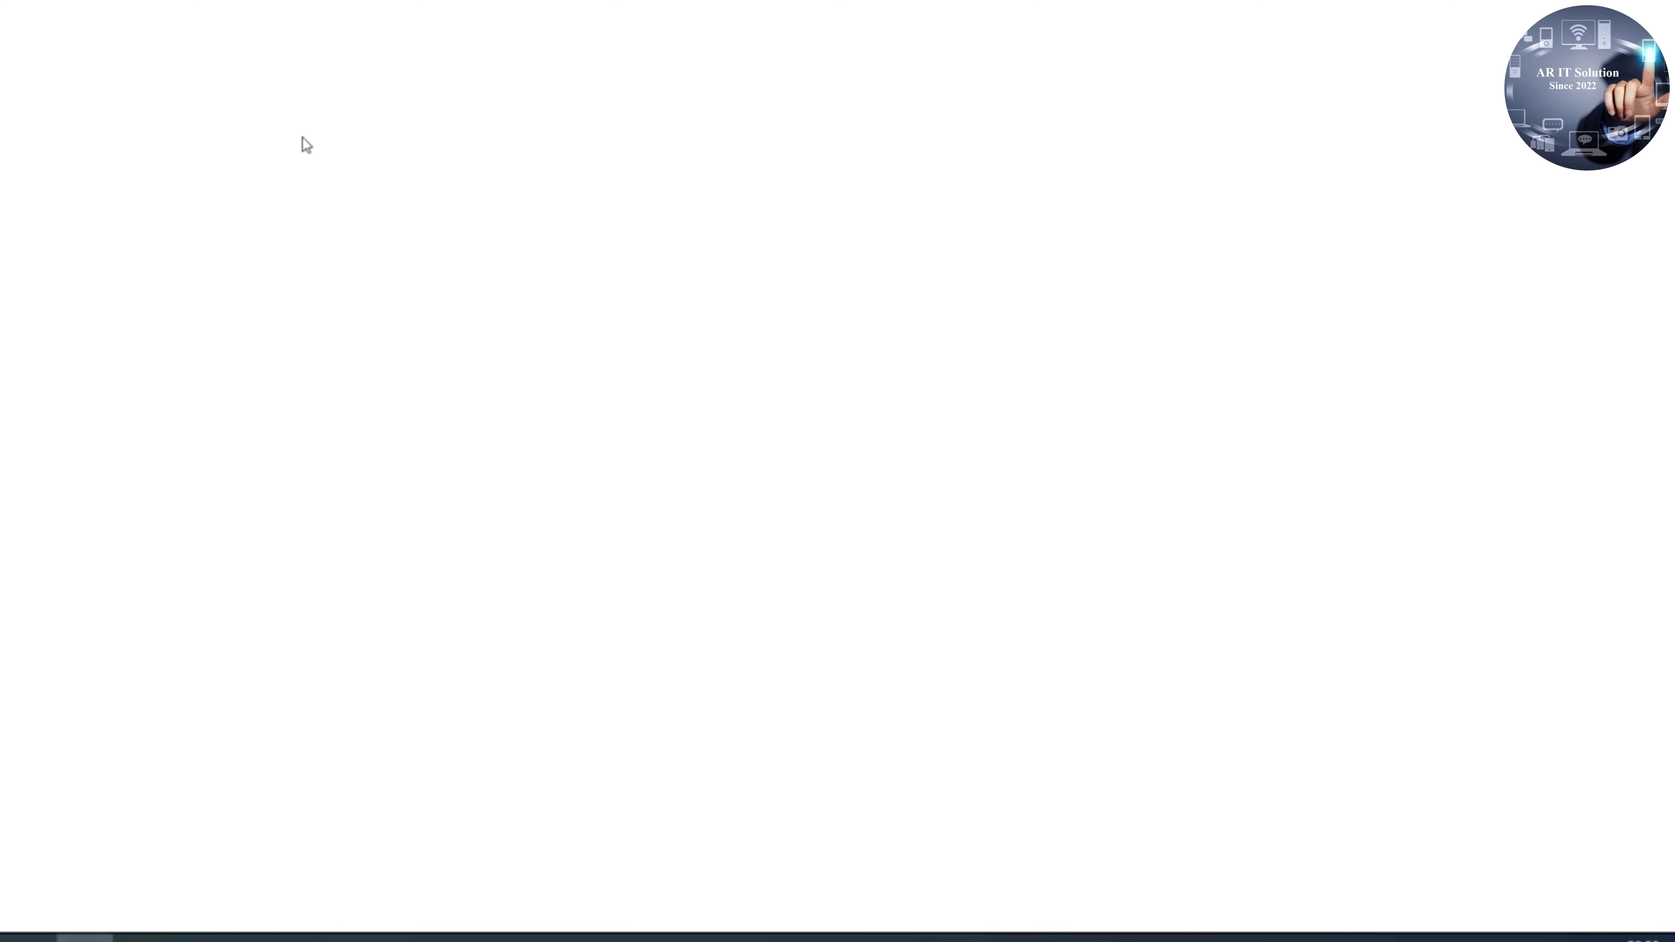
right_click(248, 62)
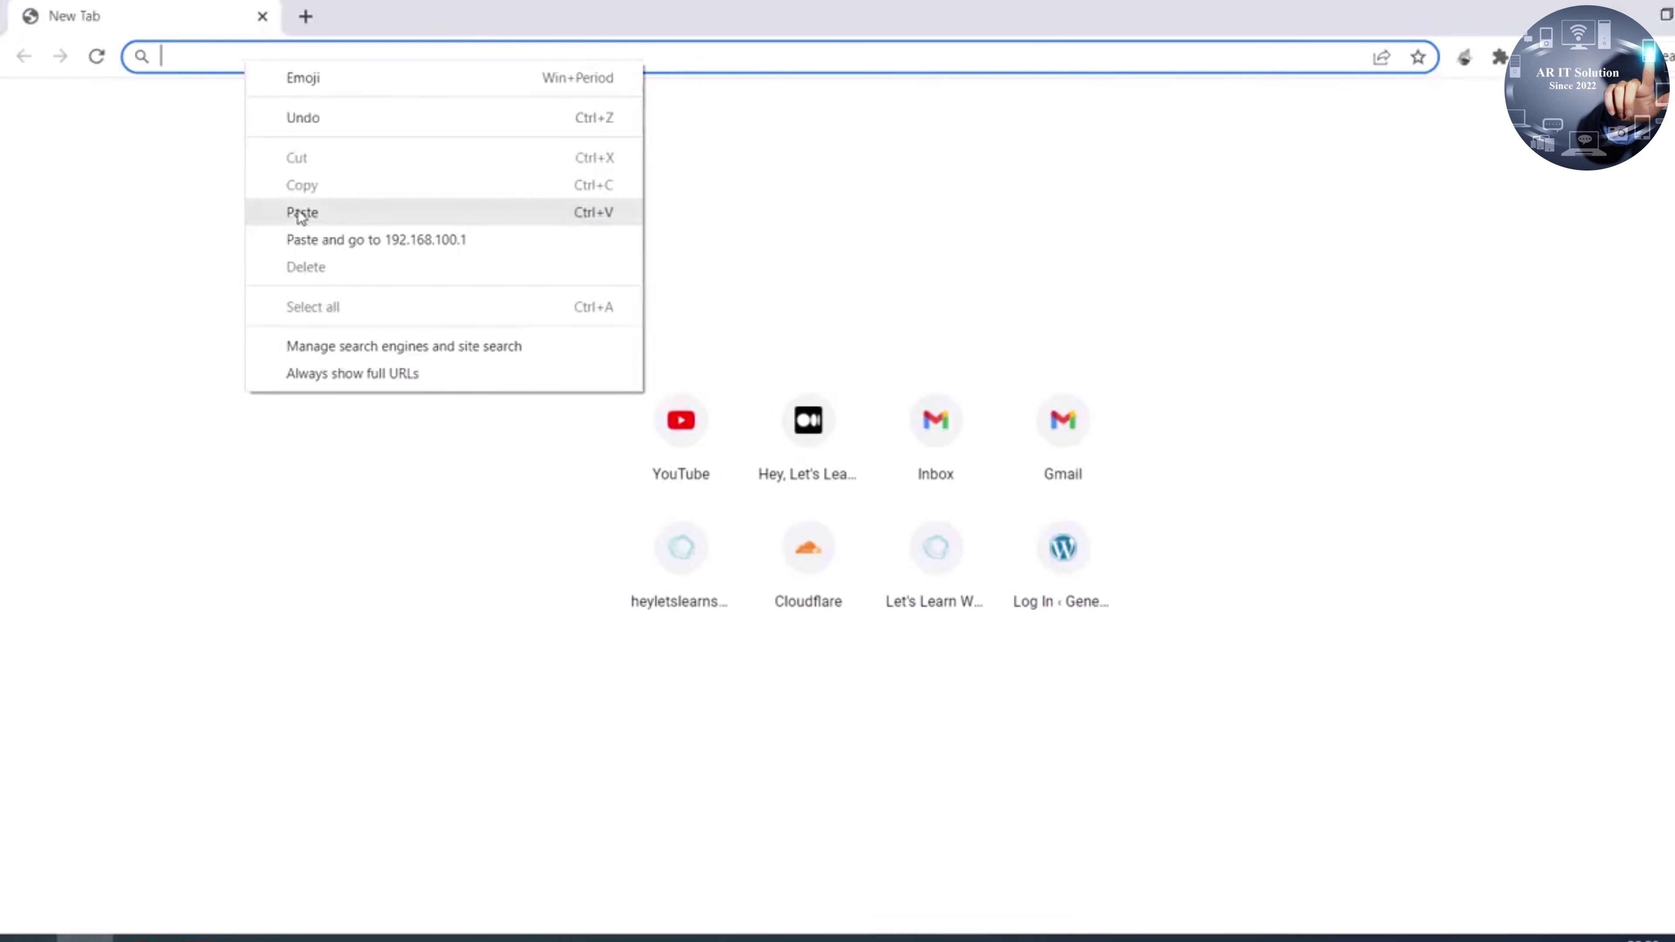
left_click(322, 242)
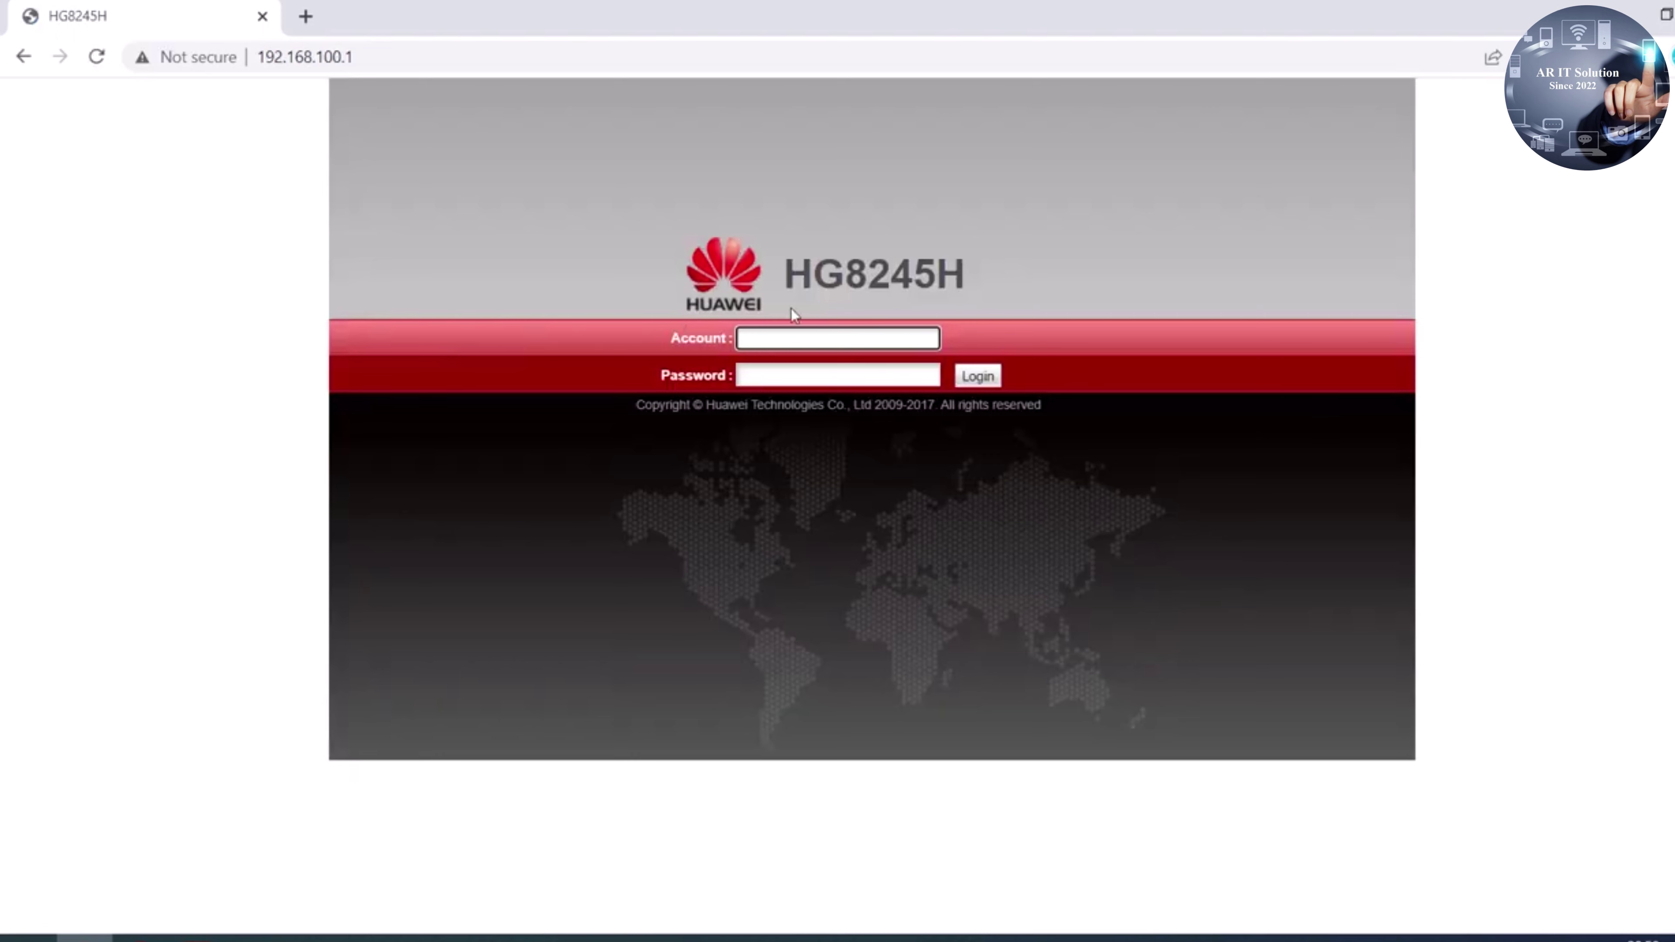
left_click(1521, 939)
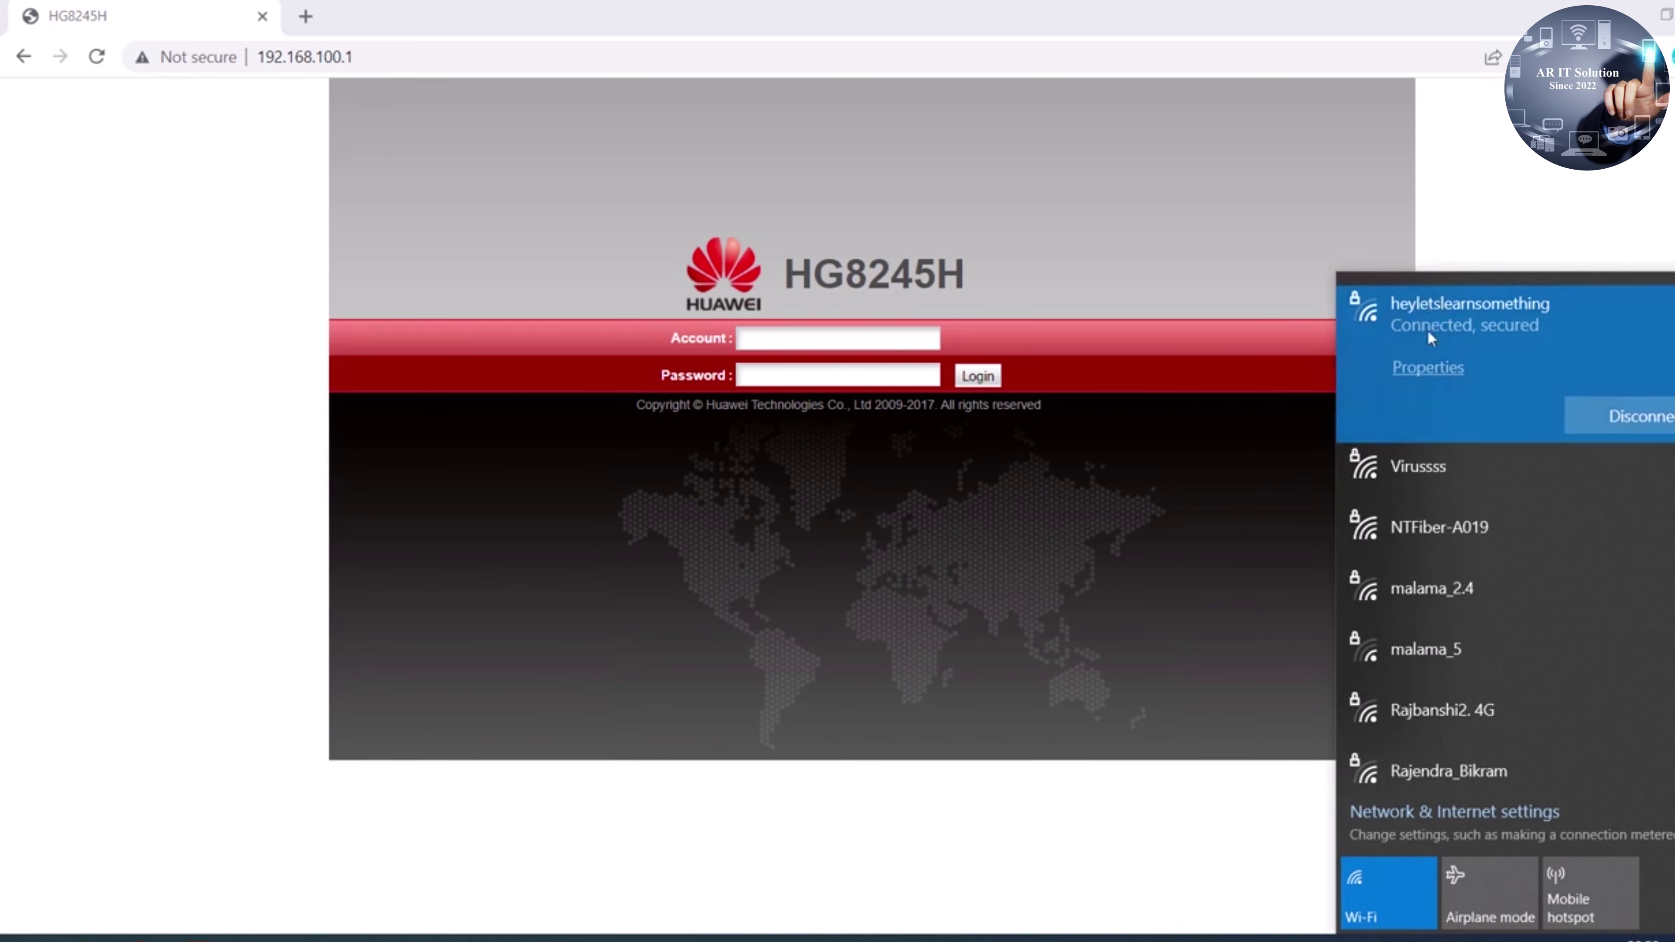
Try loading 192.168.0.1 in a new Chrome tab
left_click(305, 16)
type("1")
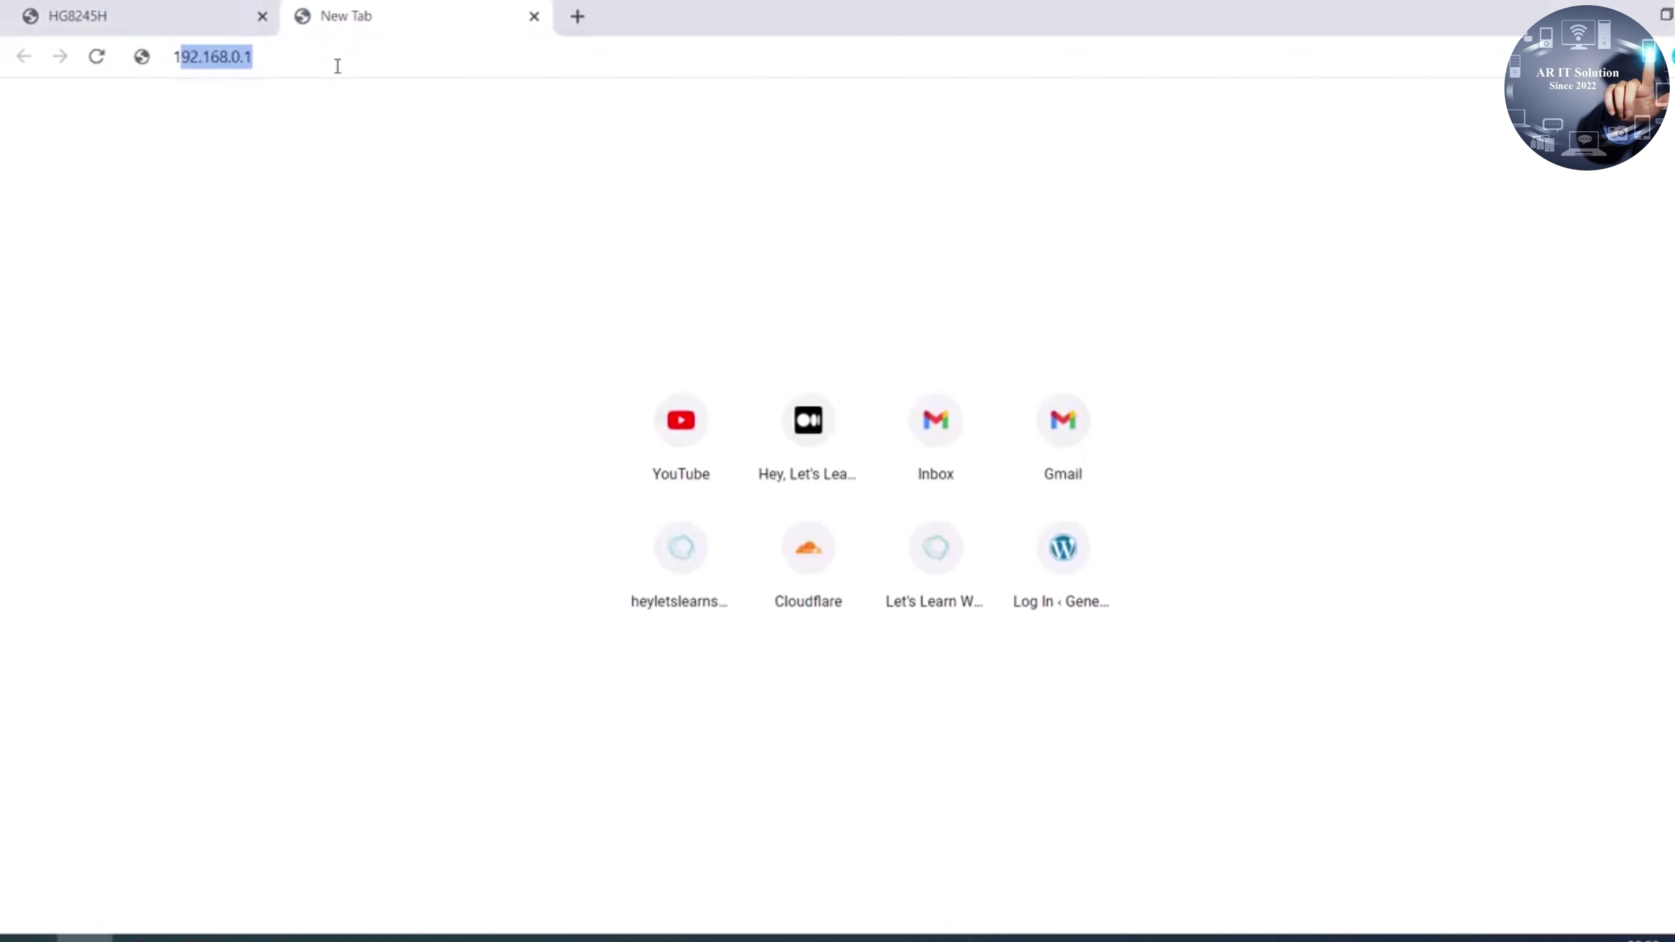
type("92.168.")
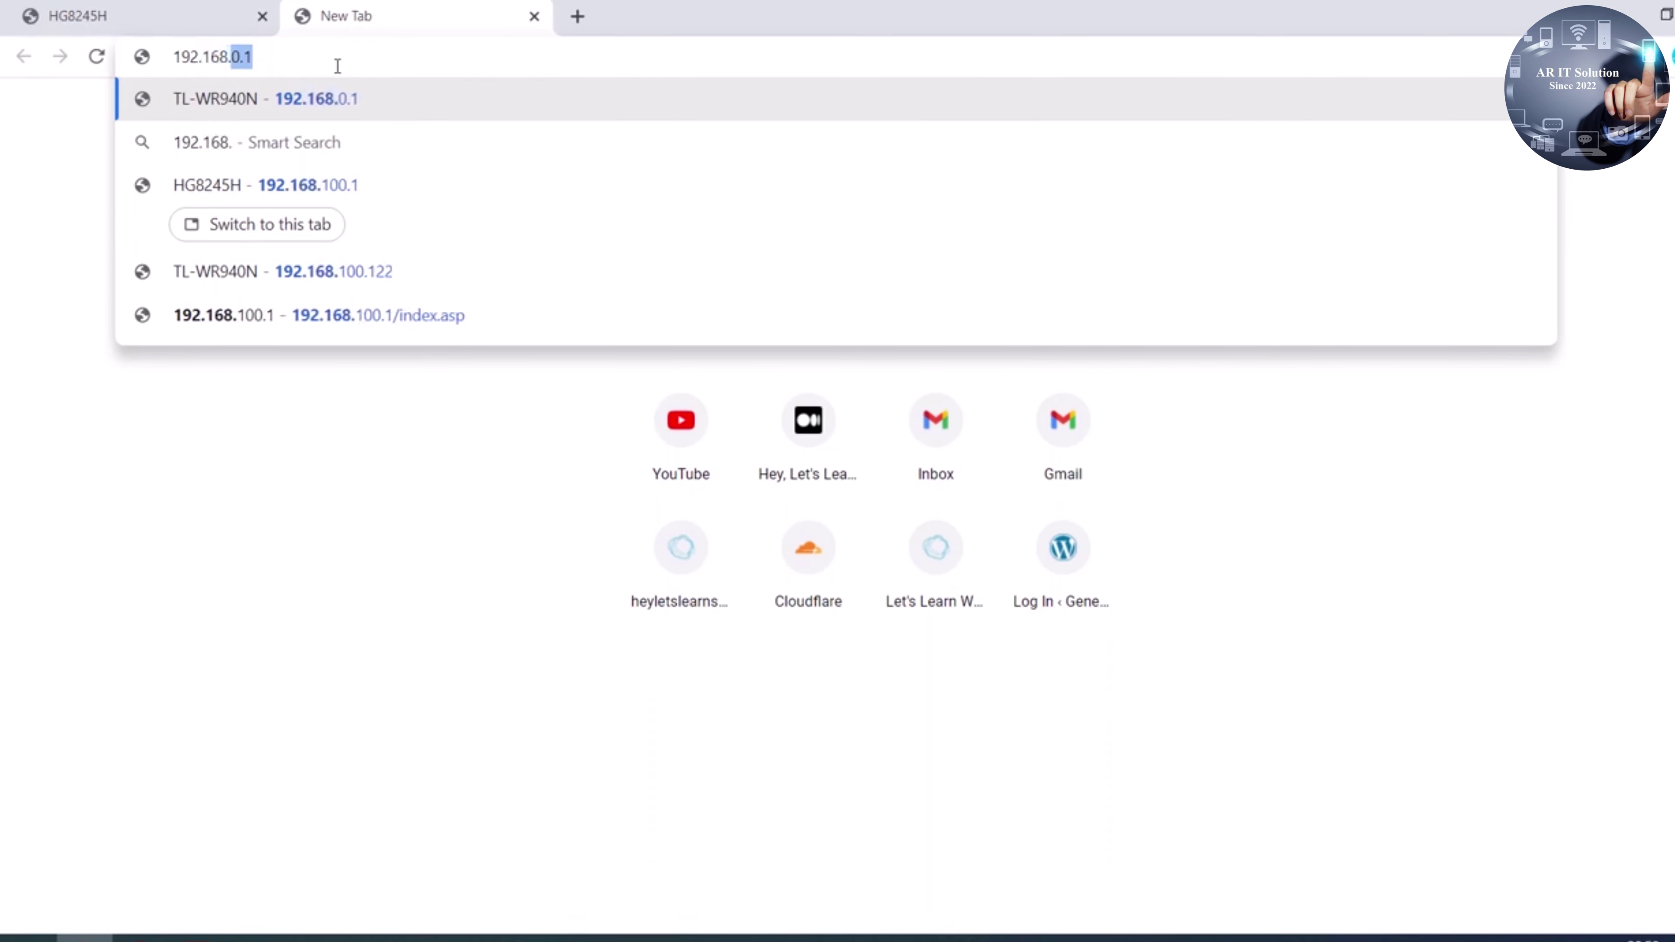
type("0.1")
key("Return")
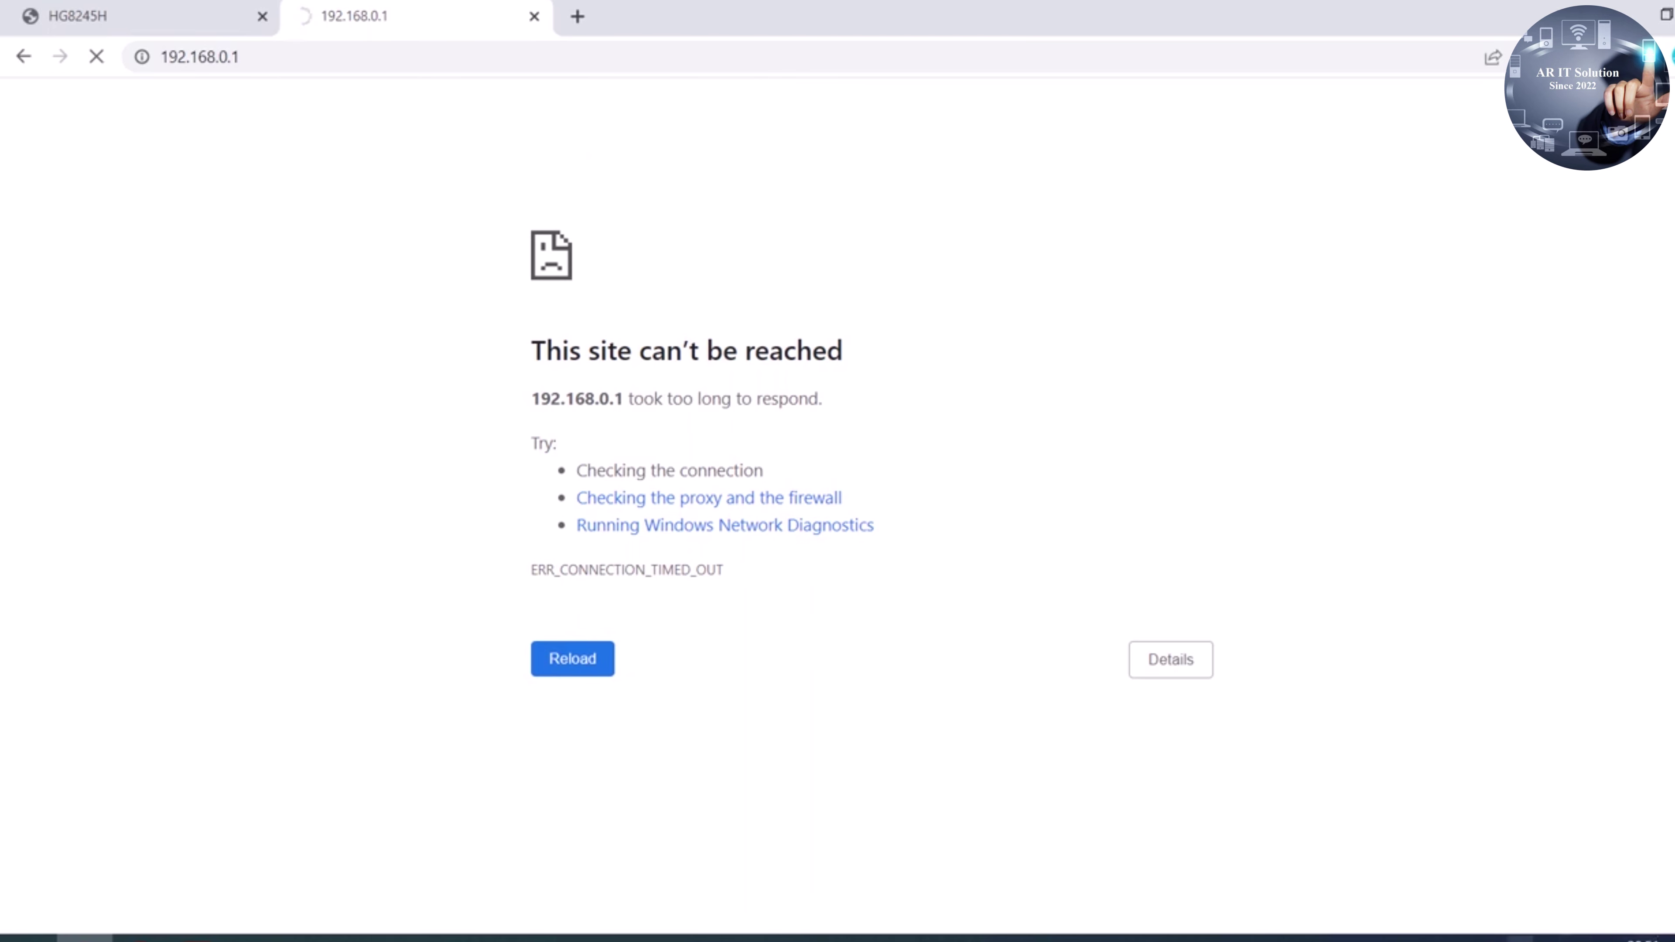
Check the Wi-Fi network list, then search Windows for 'control'
left_click(1583, 939)
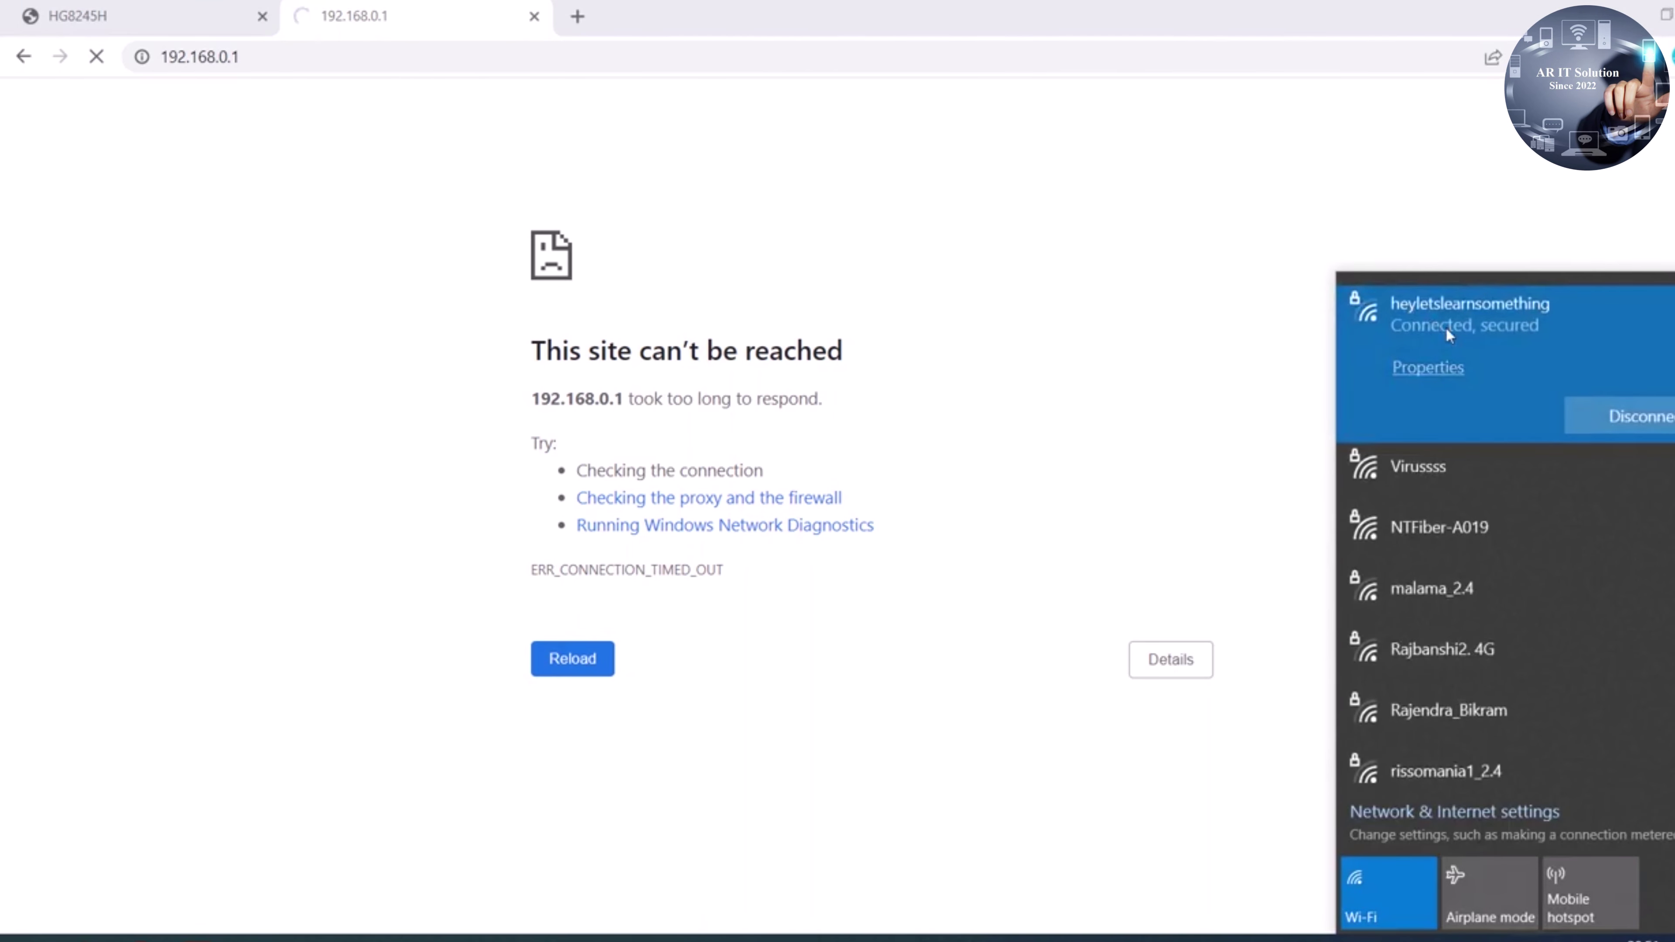
left_click(17, 937)
type("control")
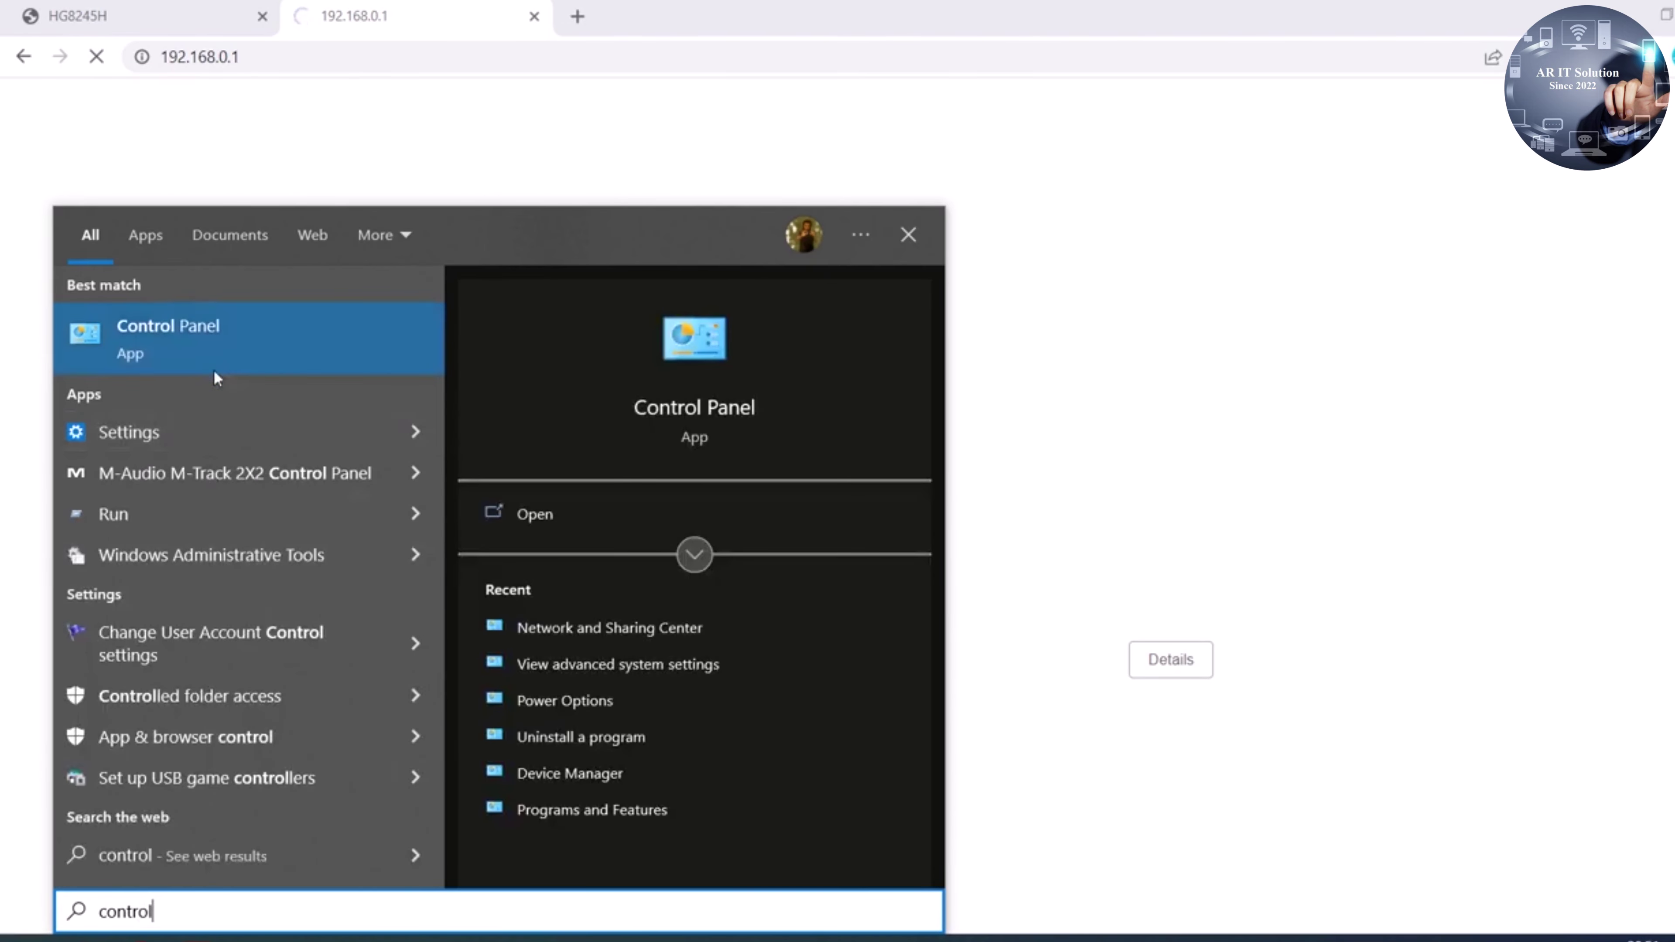
Go through Network and Sharing Center to the Wi-Fi properties and select Internet Protocol Version 4
left_click(258, 353)
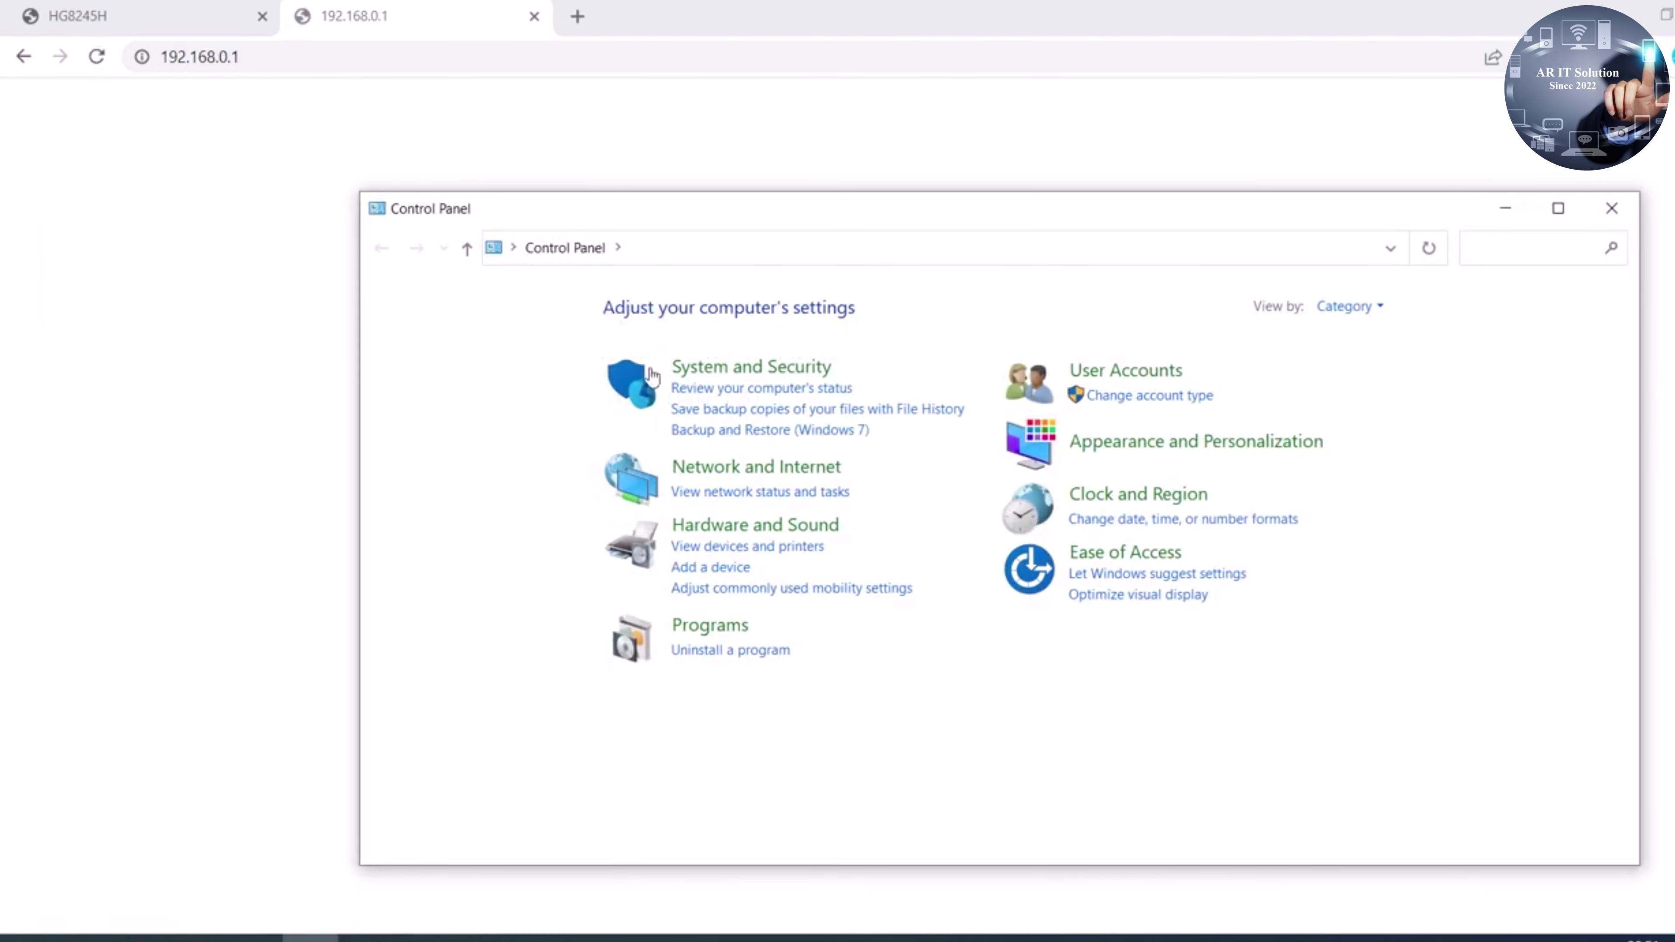
left_click(770, 475)
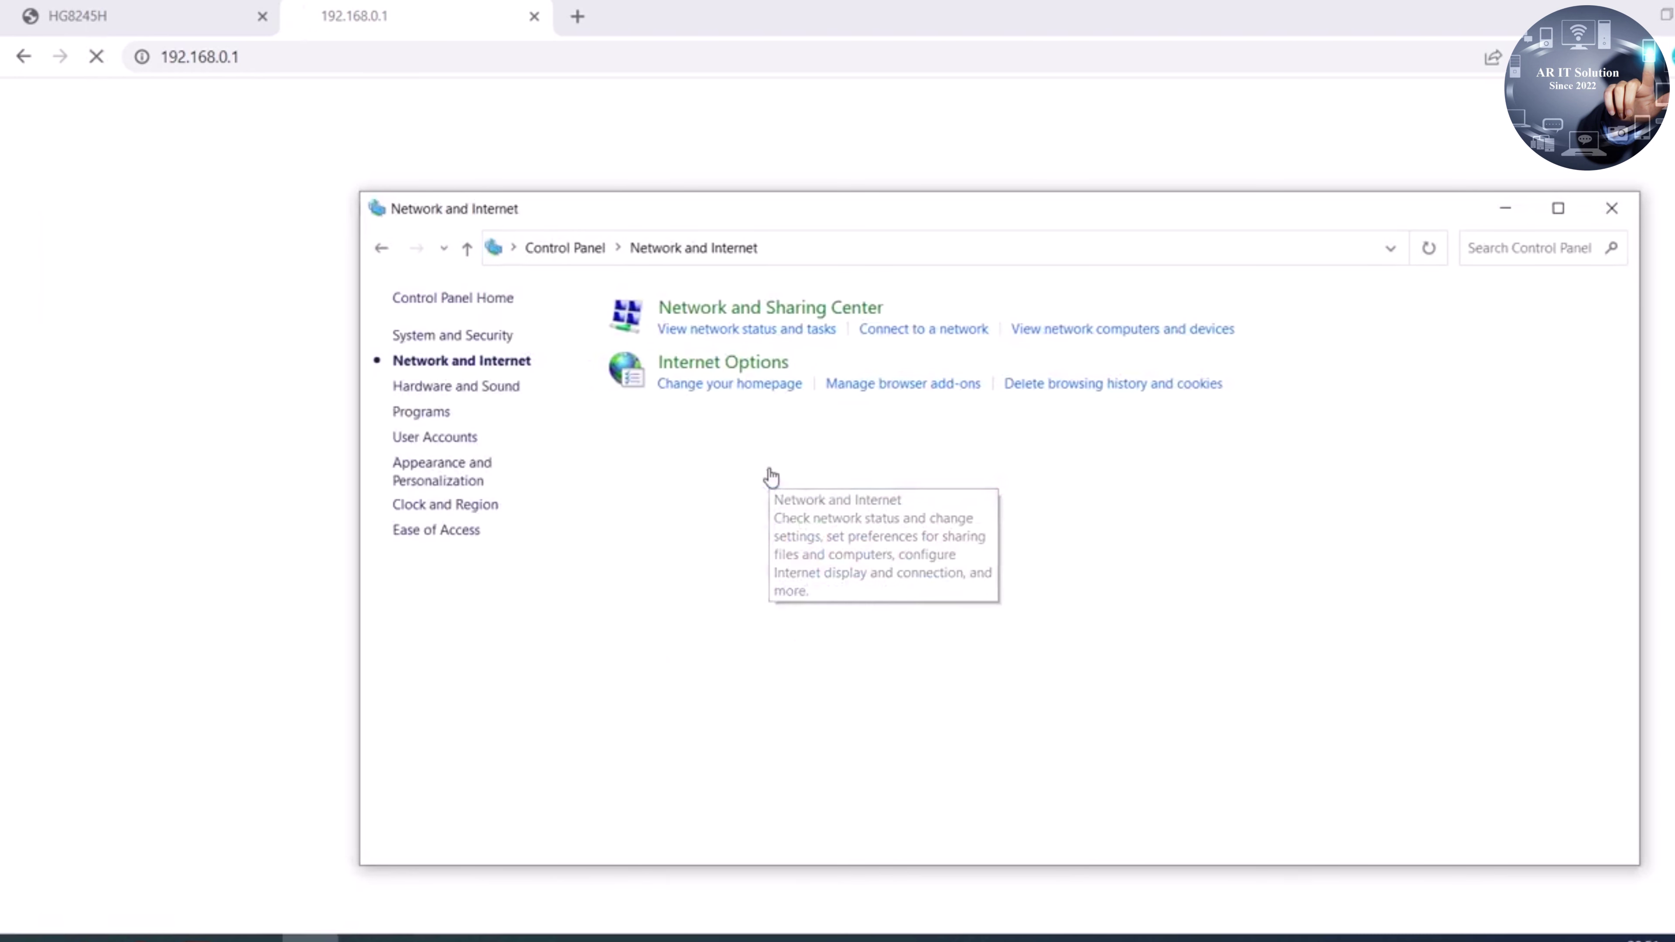
left_click(809, 312)
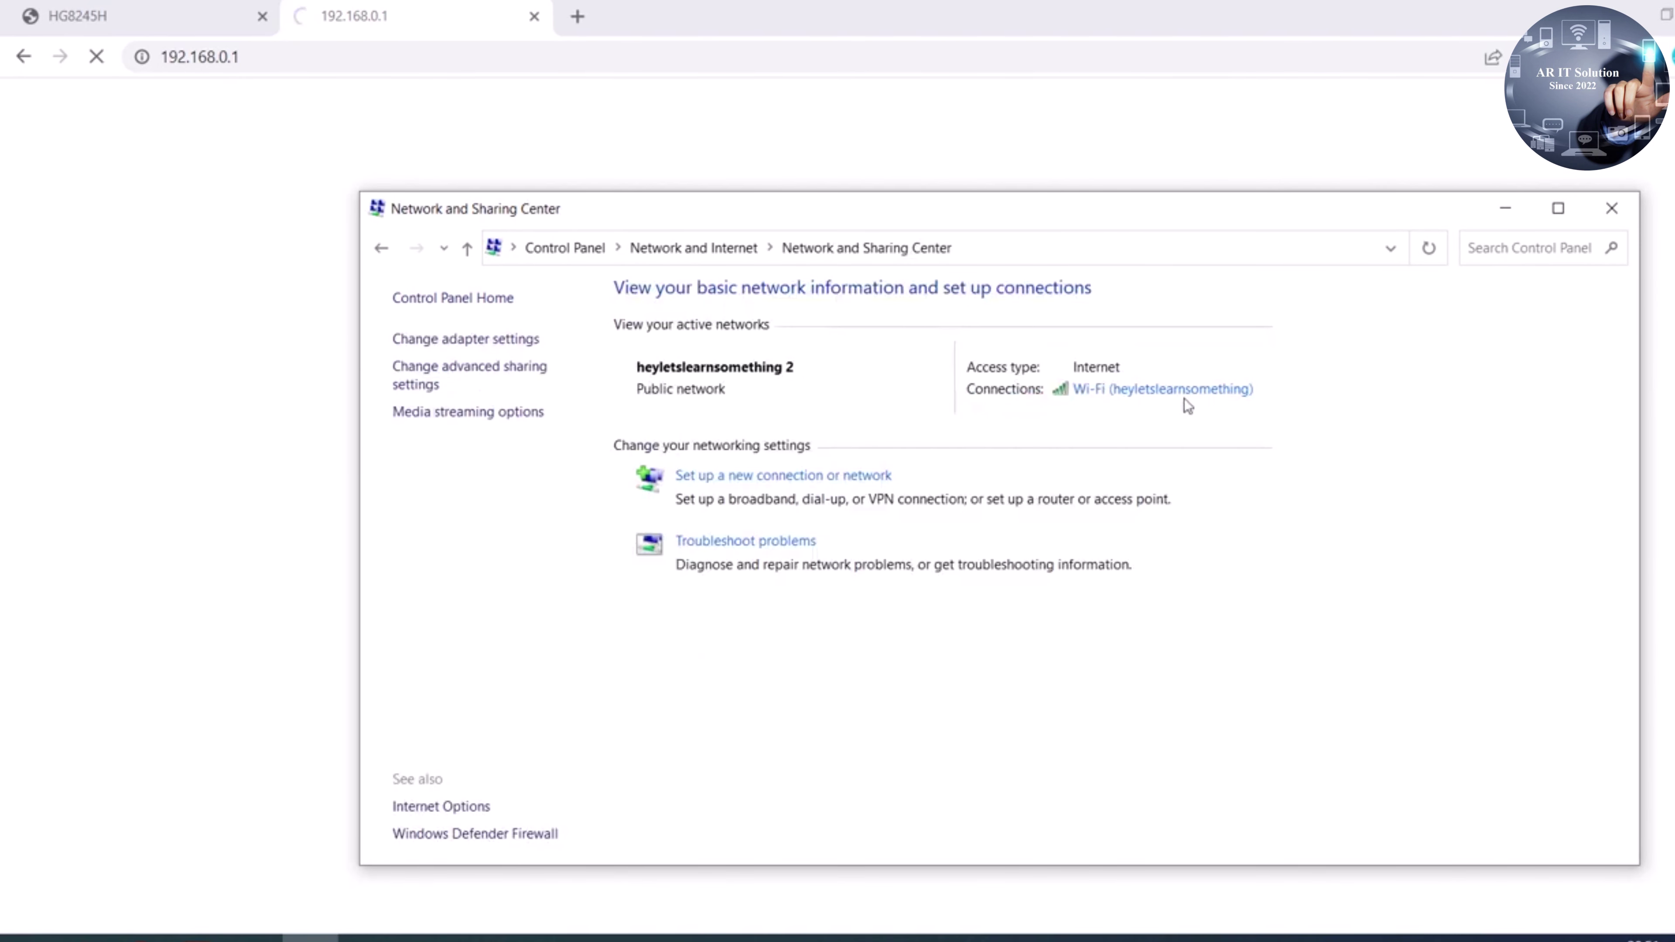
left_click(1160, 390)
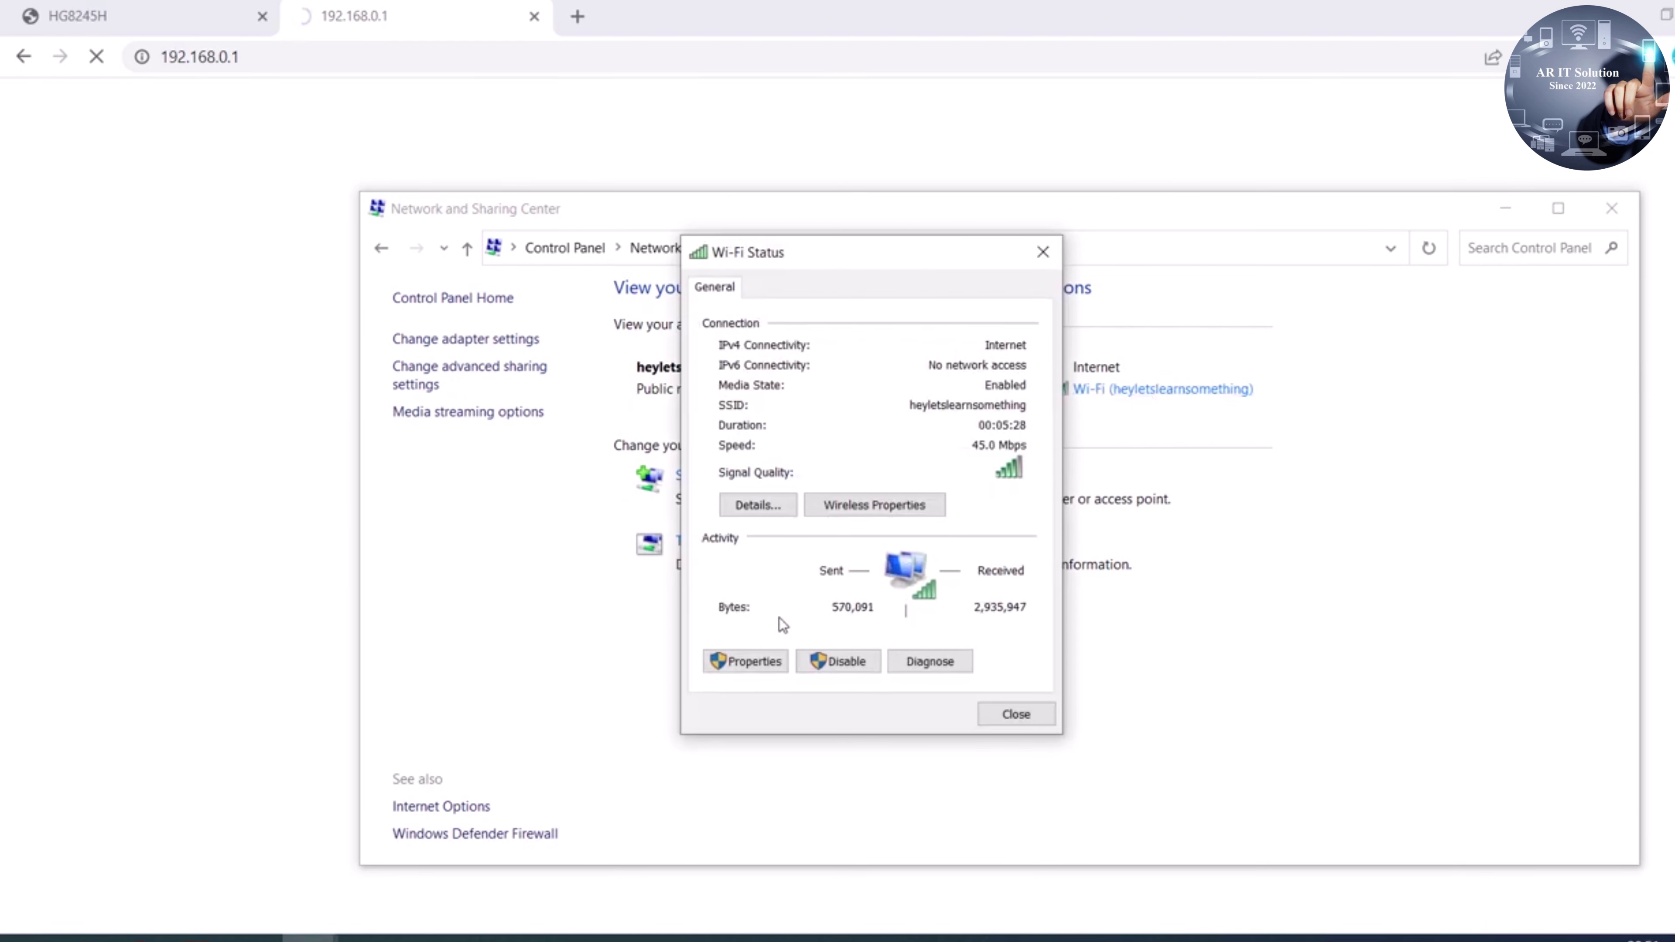
left_click(749, 662)
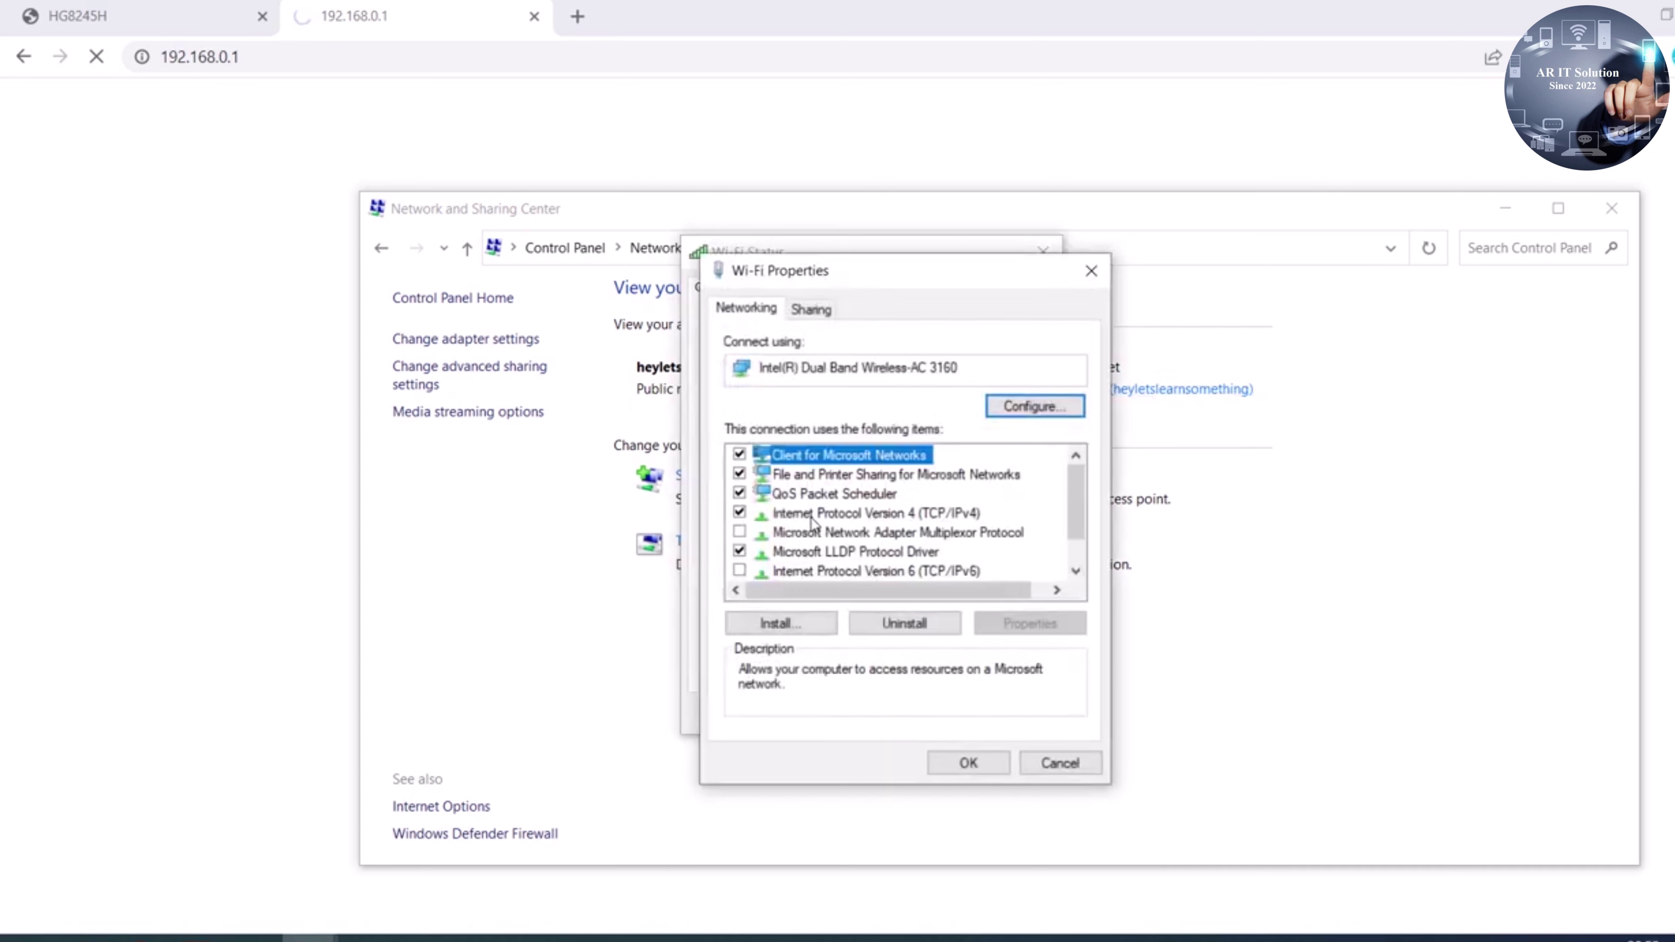
left_click(881, 514)
Set the Wi-Fi IPv4 to static IP 192.168.0.100 with subnet mask 255.255.255.0
double_click(868, 514)
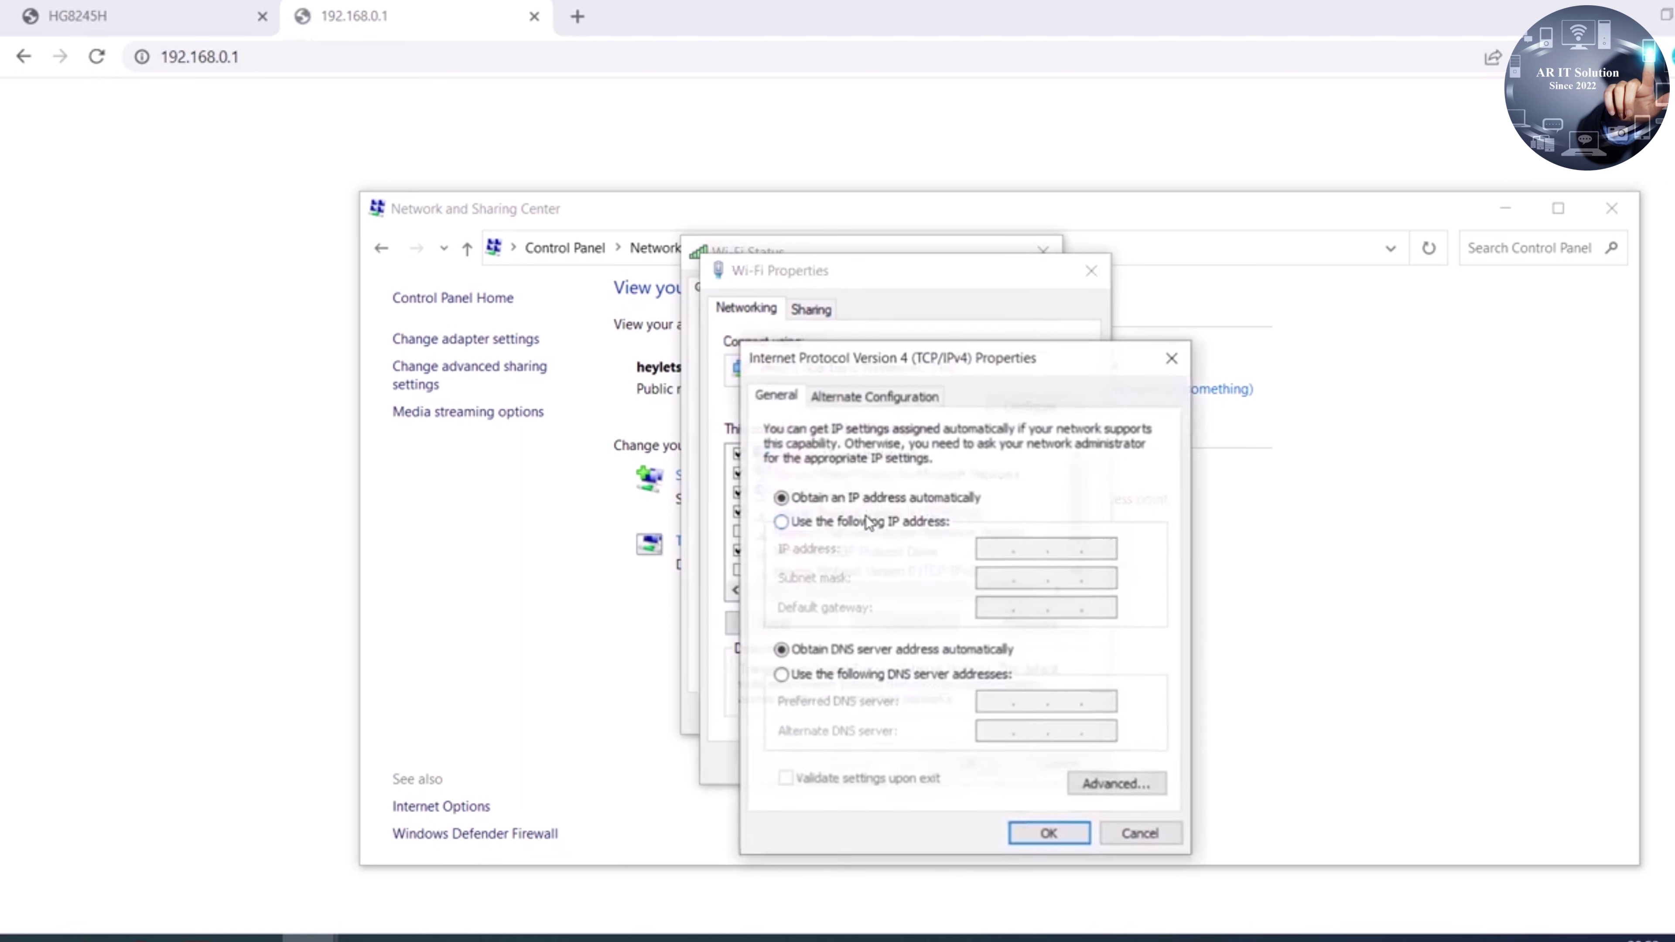
left_click_drag(944, 370, 975, 238)
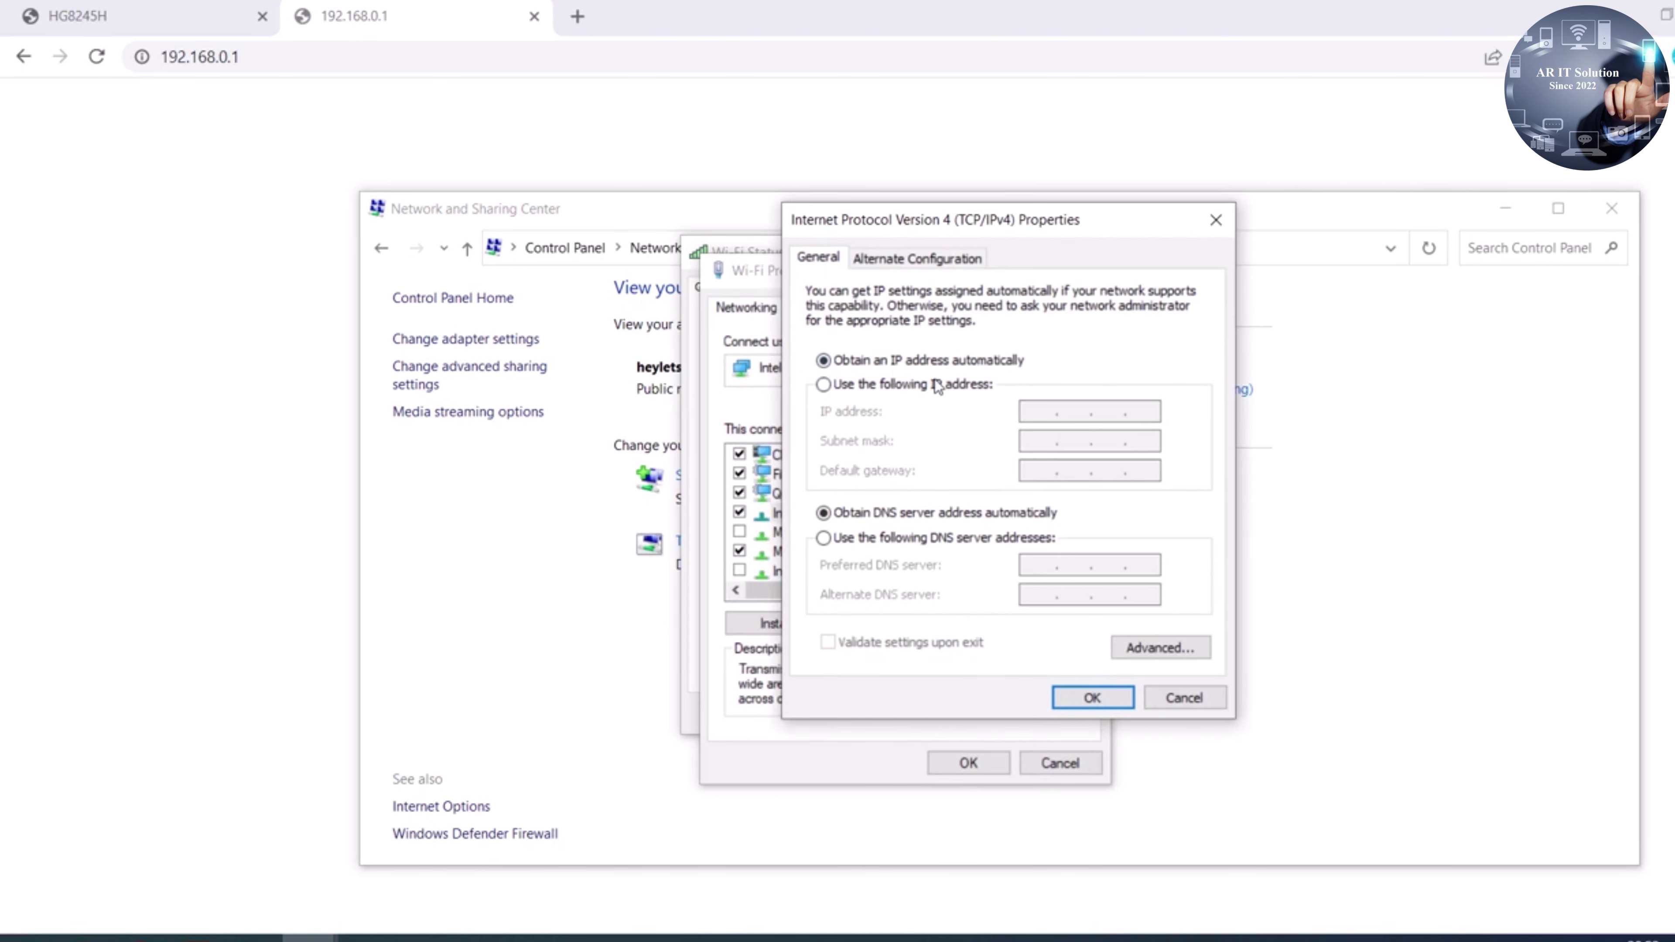
left_click(828, 387)
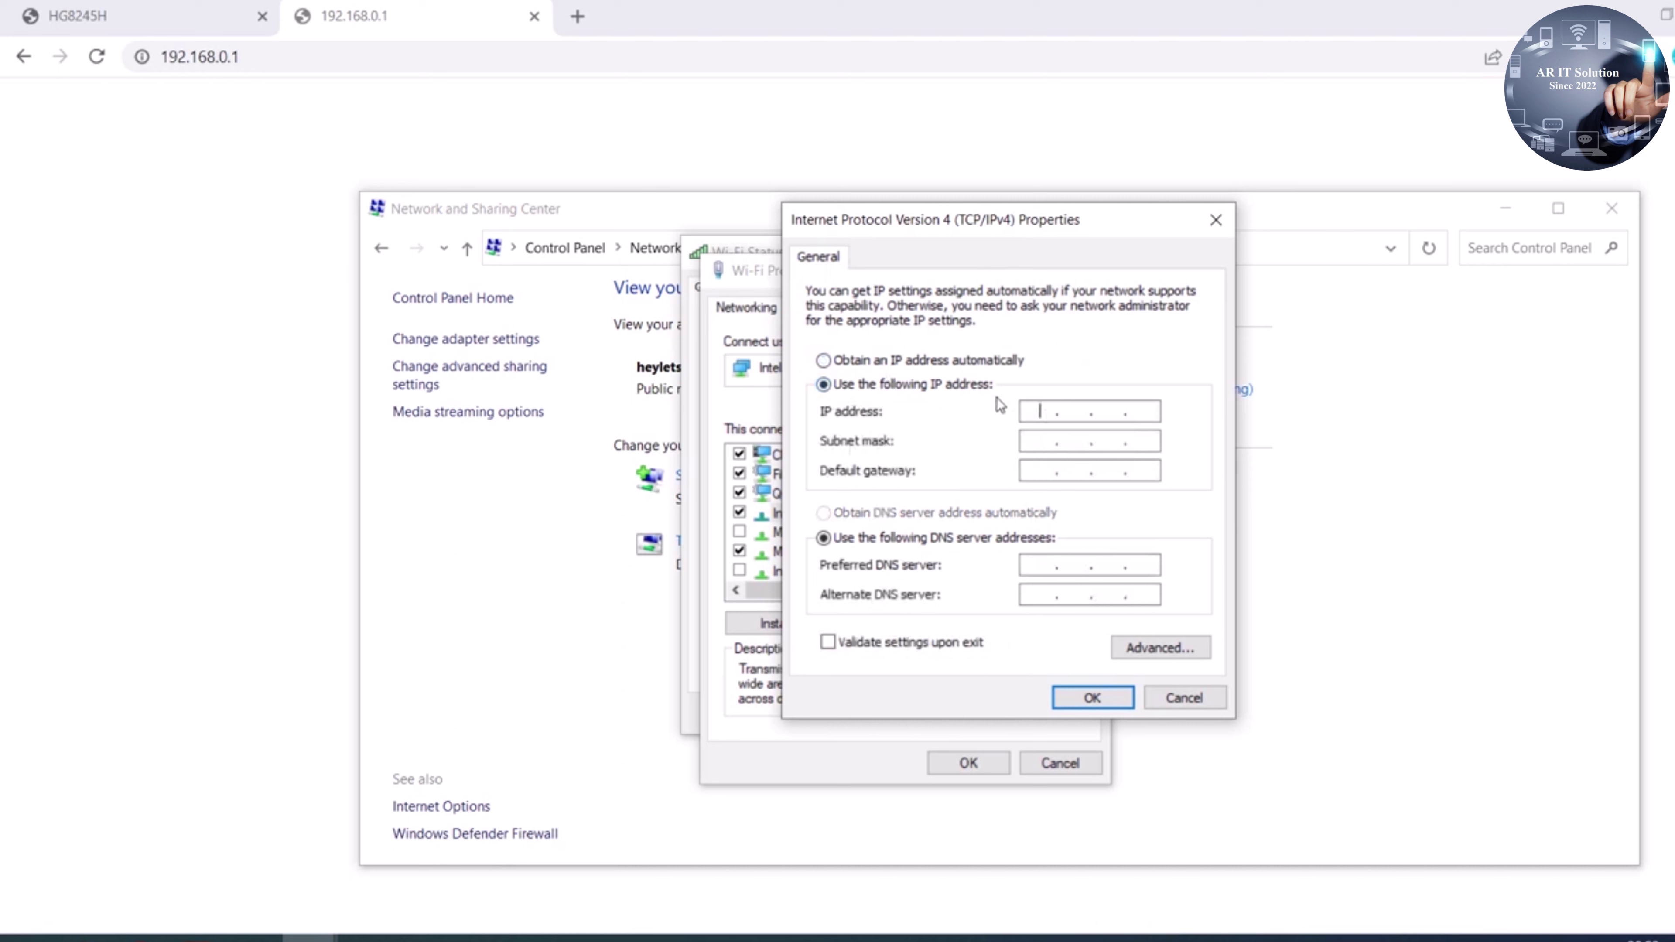
type("192 . 168 . 0 . 100")
left_click(1041, 438)
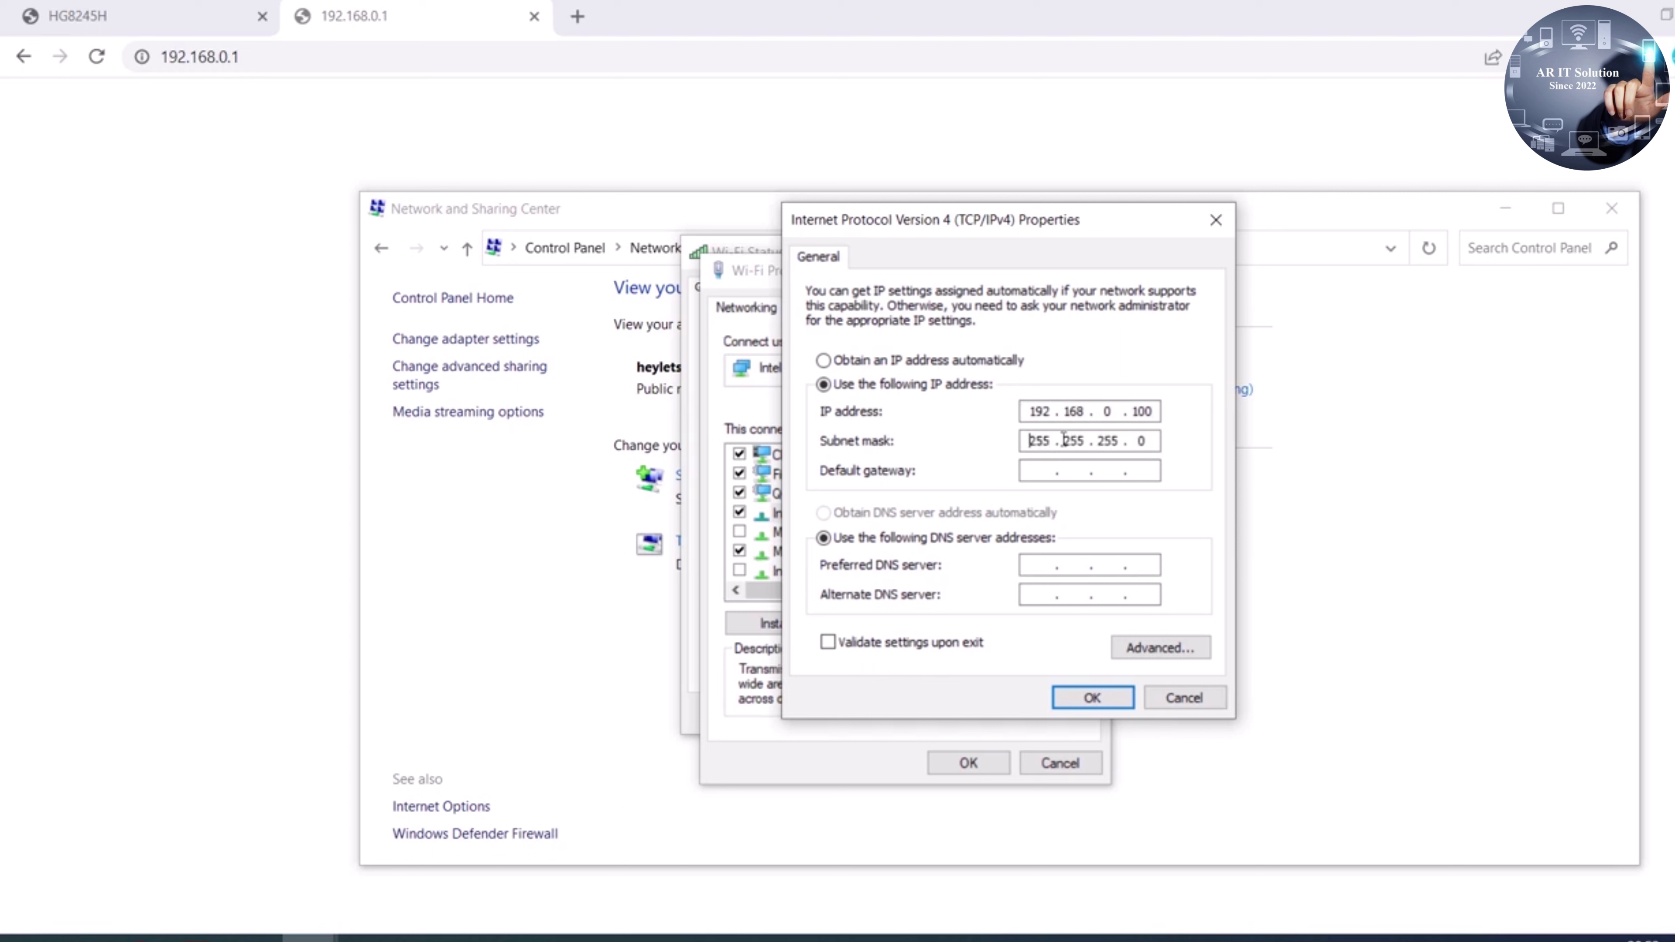
left_click(1050, 472)
left_click(367, 4)
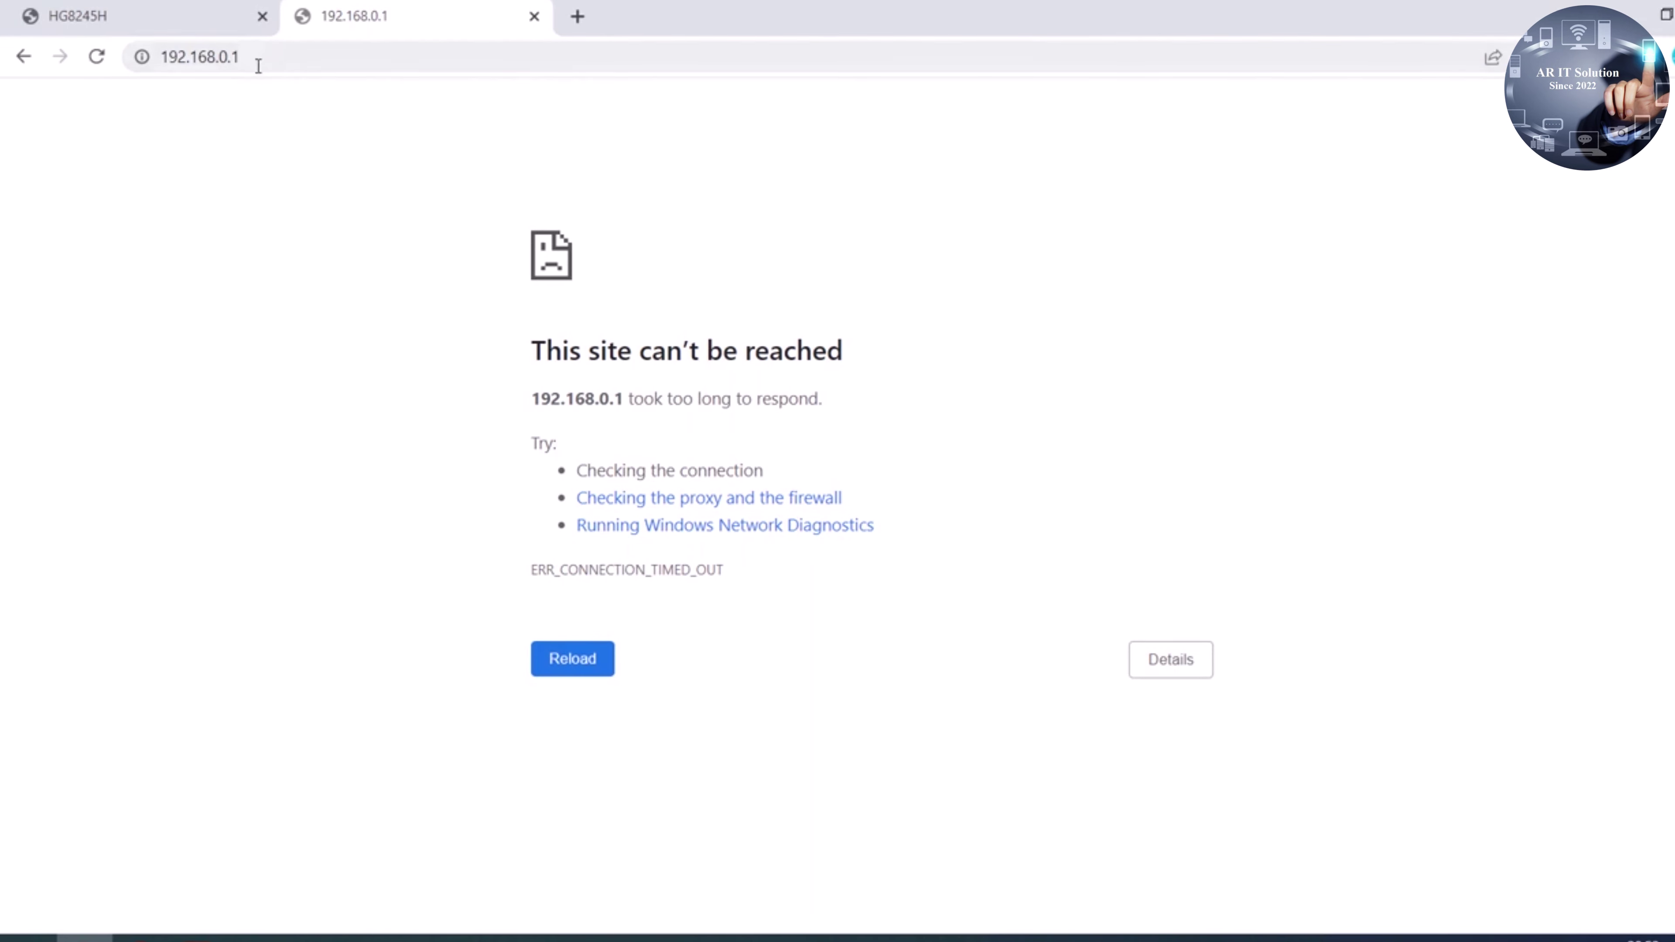
Add default gateway 192.168.0.1 and confirm both dialogs to apply the static IPv4 settings
key("F5")
left_click(344, 937)
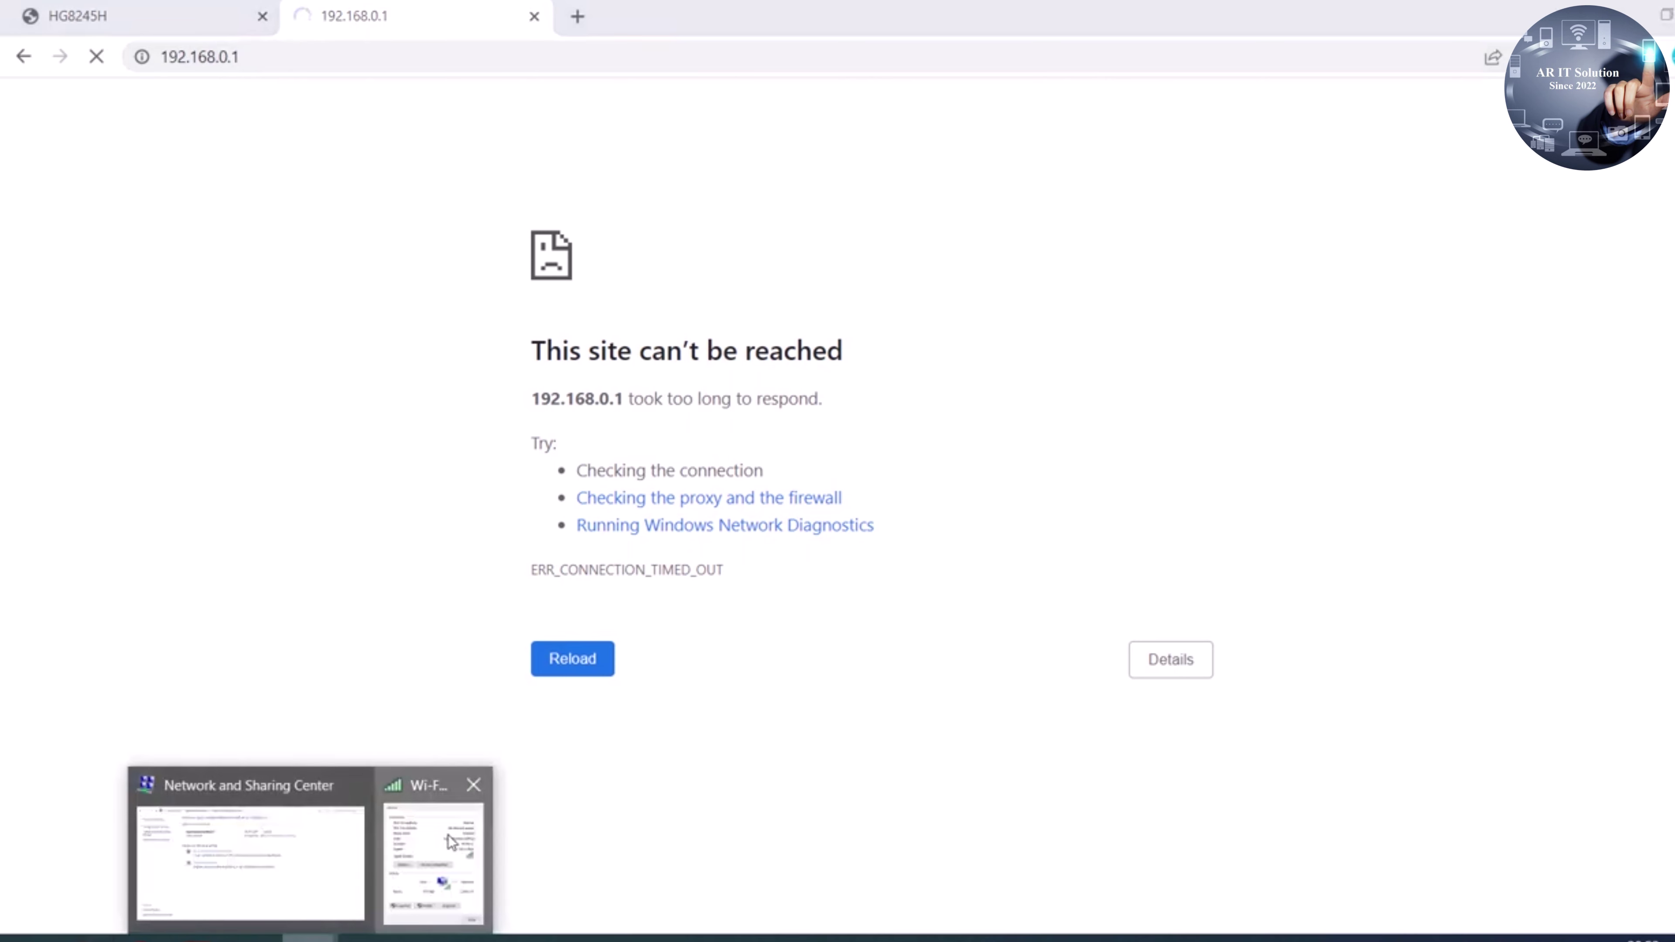
left_click(448, 838)
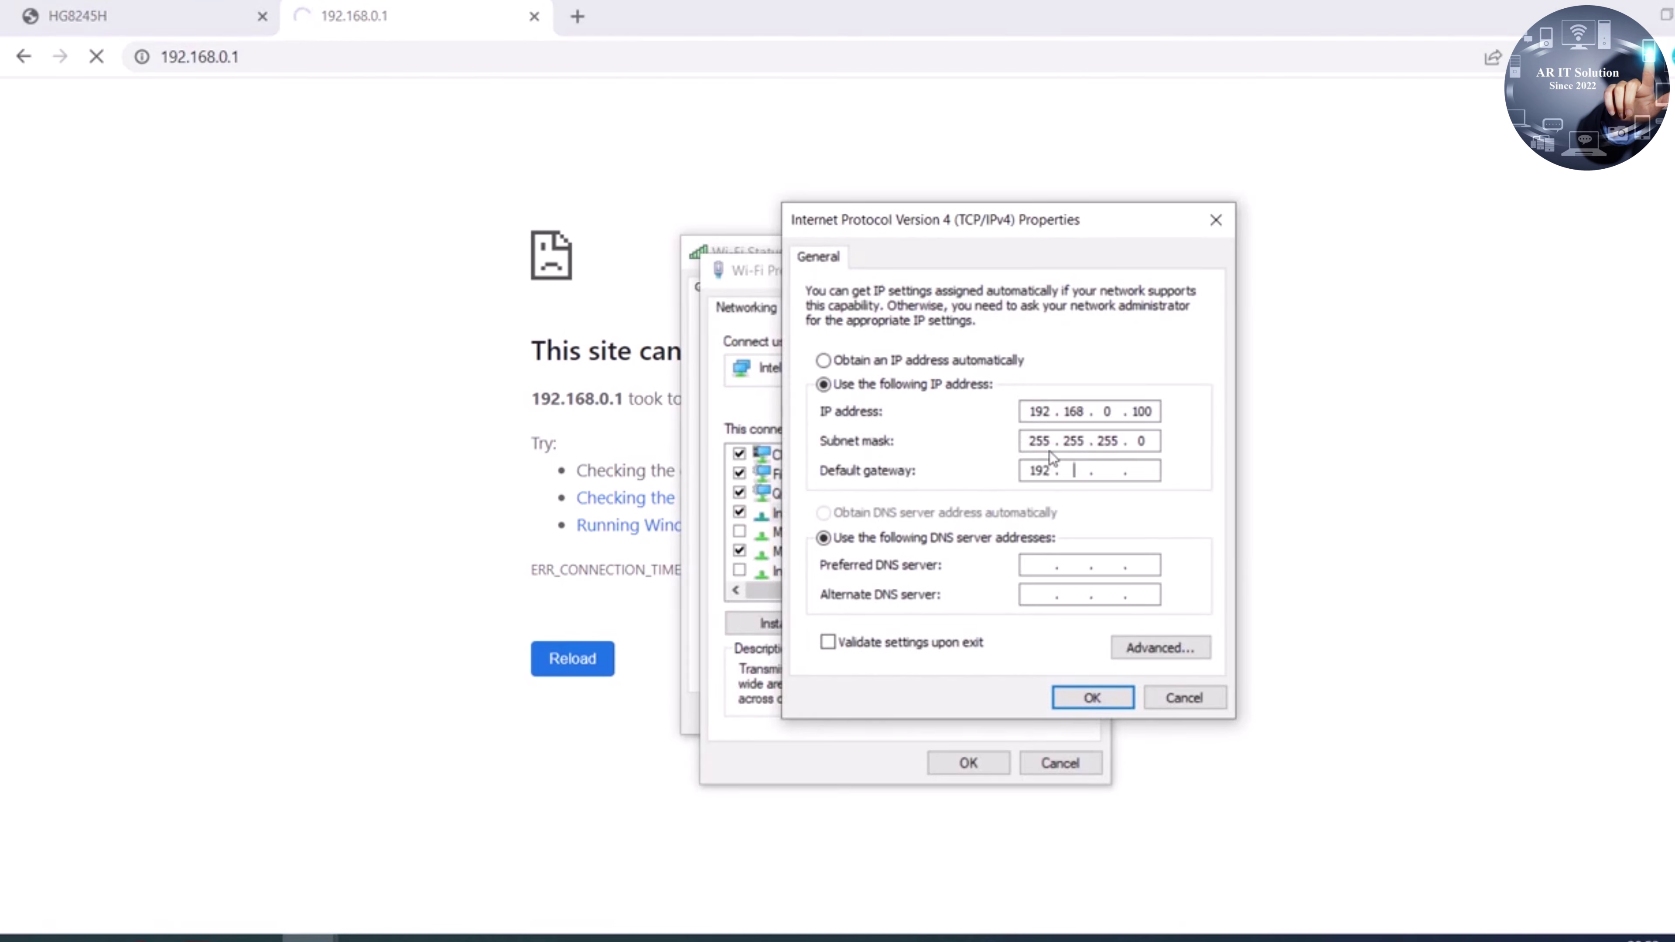
type("168.0.1")
left_click(1092, 697)
left_click(967, 763)
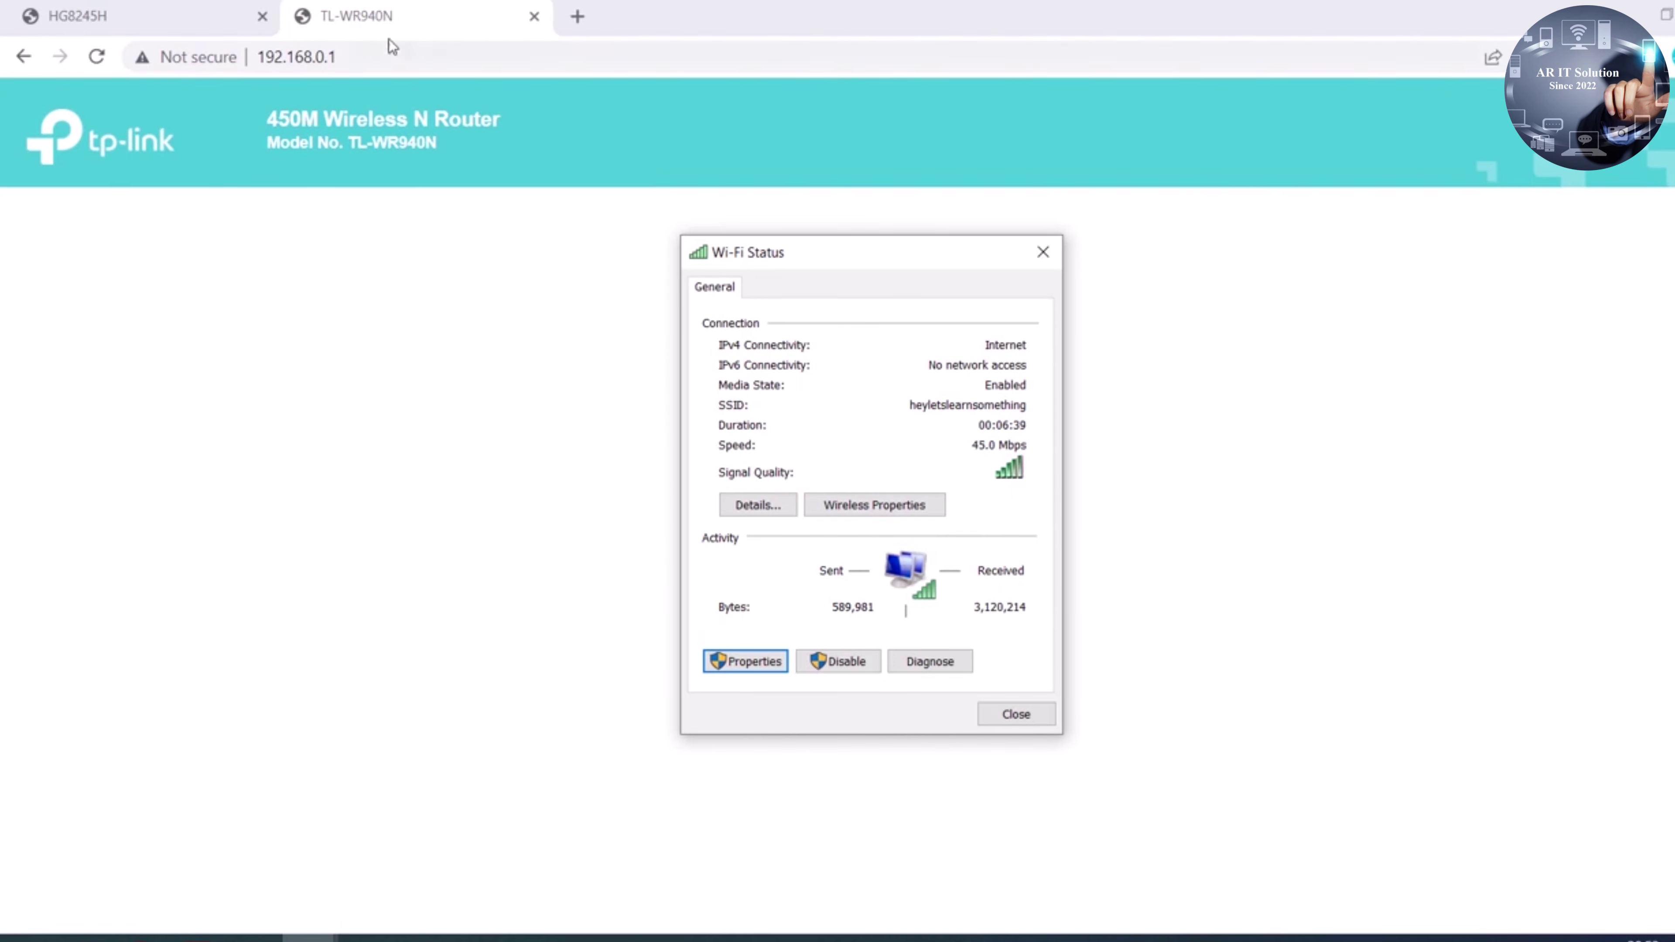
Open 192.168.0.1 in a new tab, close the duplicate tab and reload the HG8245H page
left_click(338, 69)
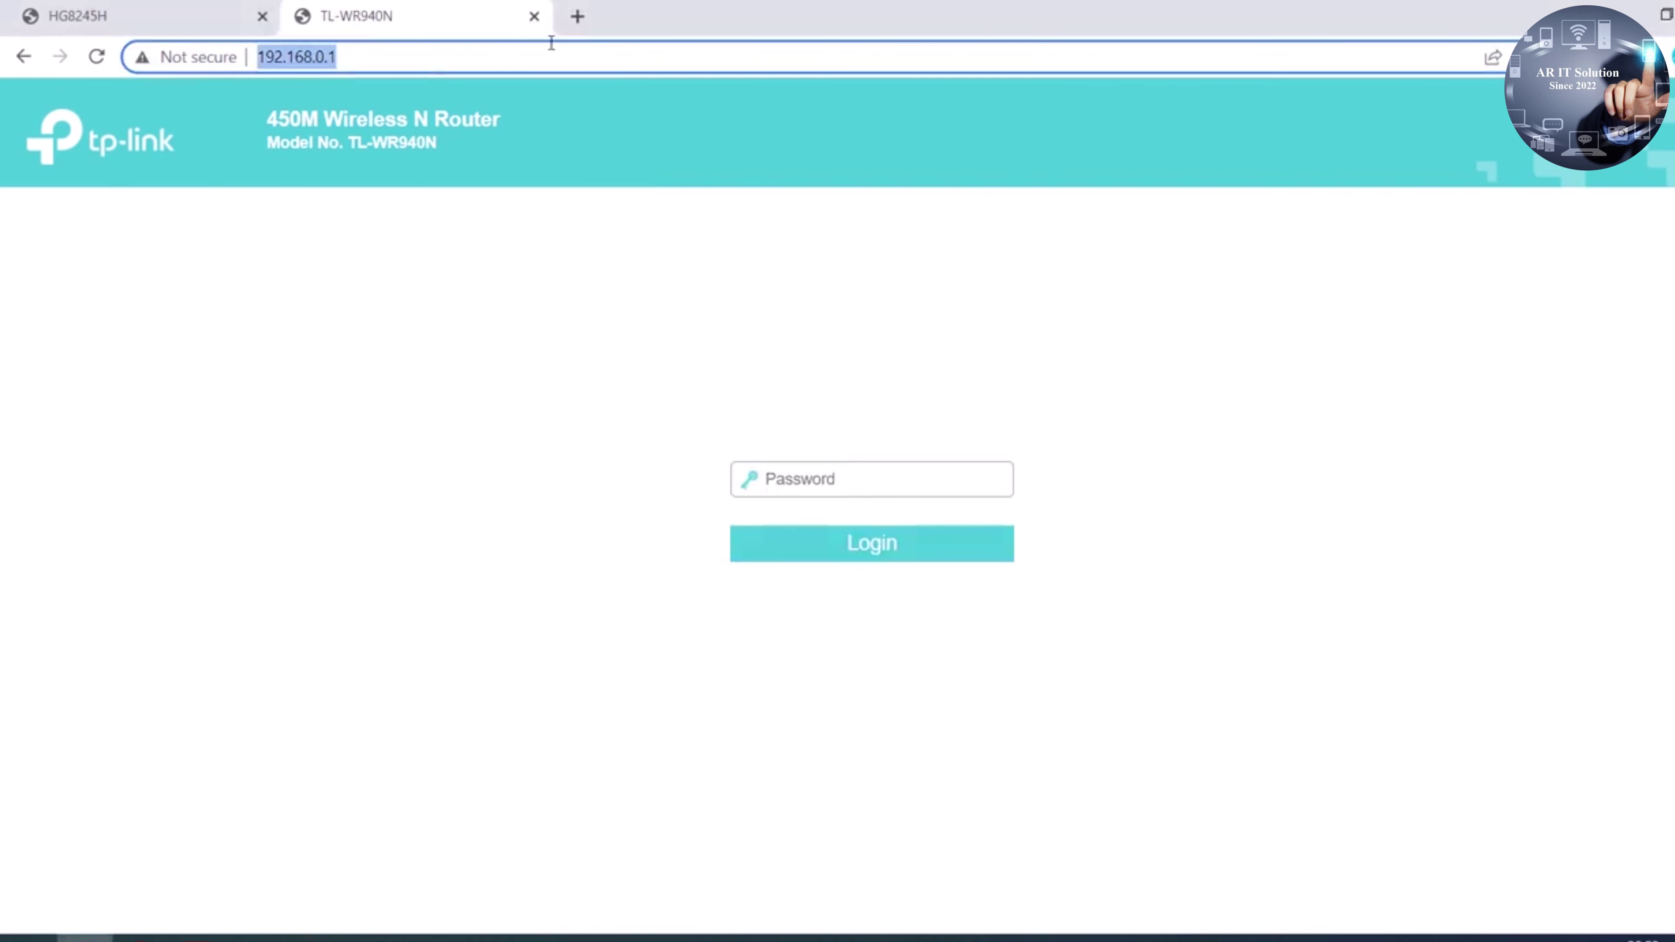
left_click(577, 15)
type("192.168.0.1")
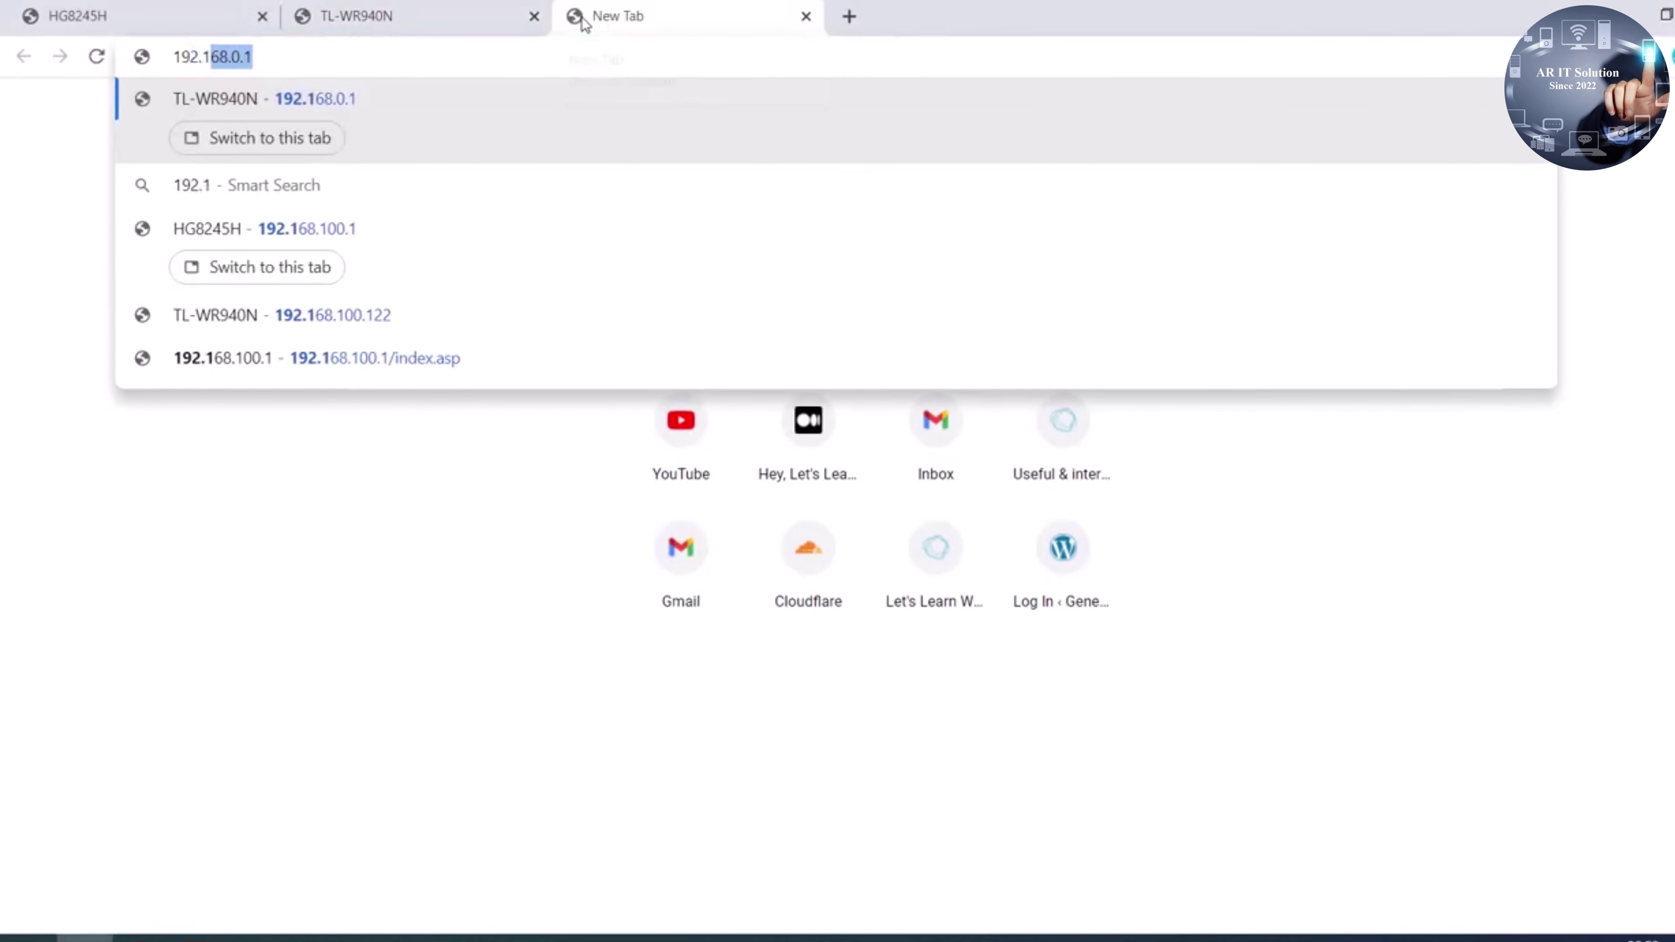
key("Return")
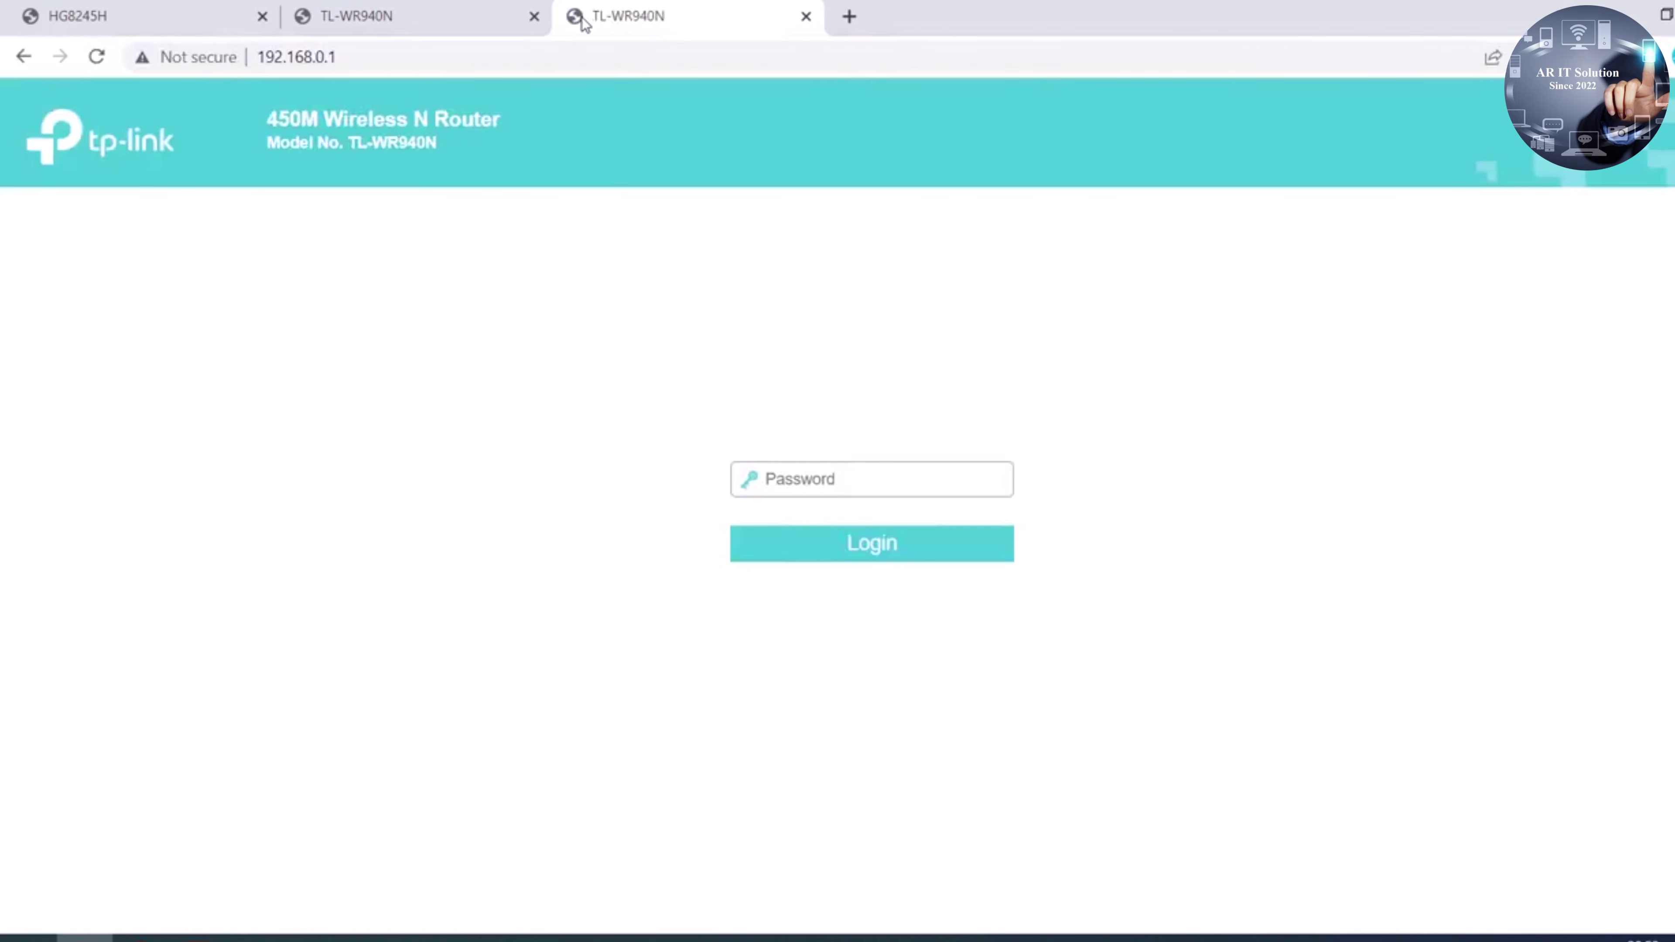
left_click(475, 9)
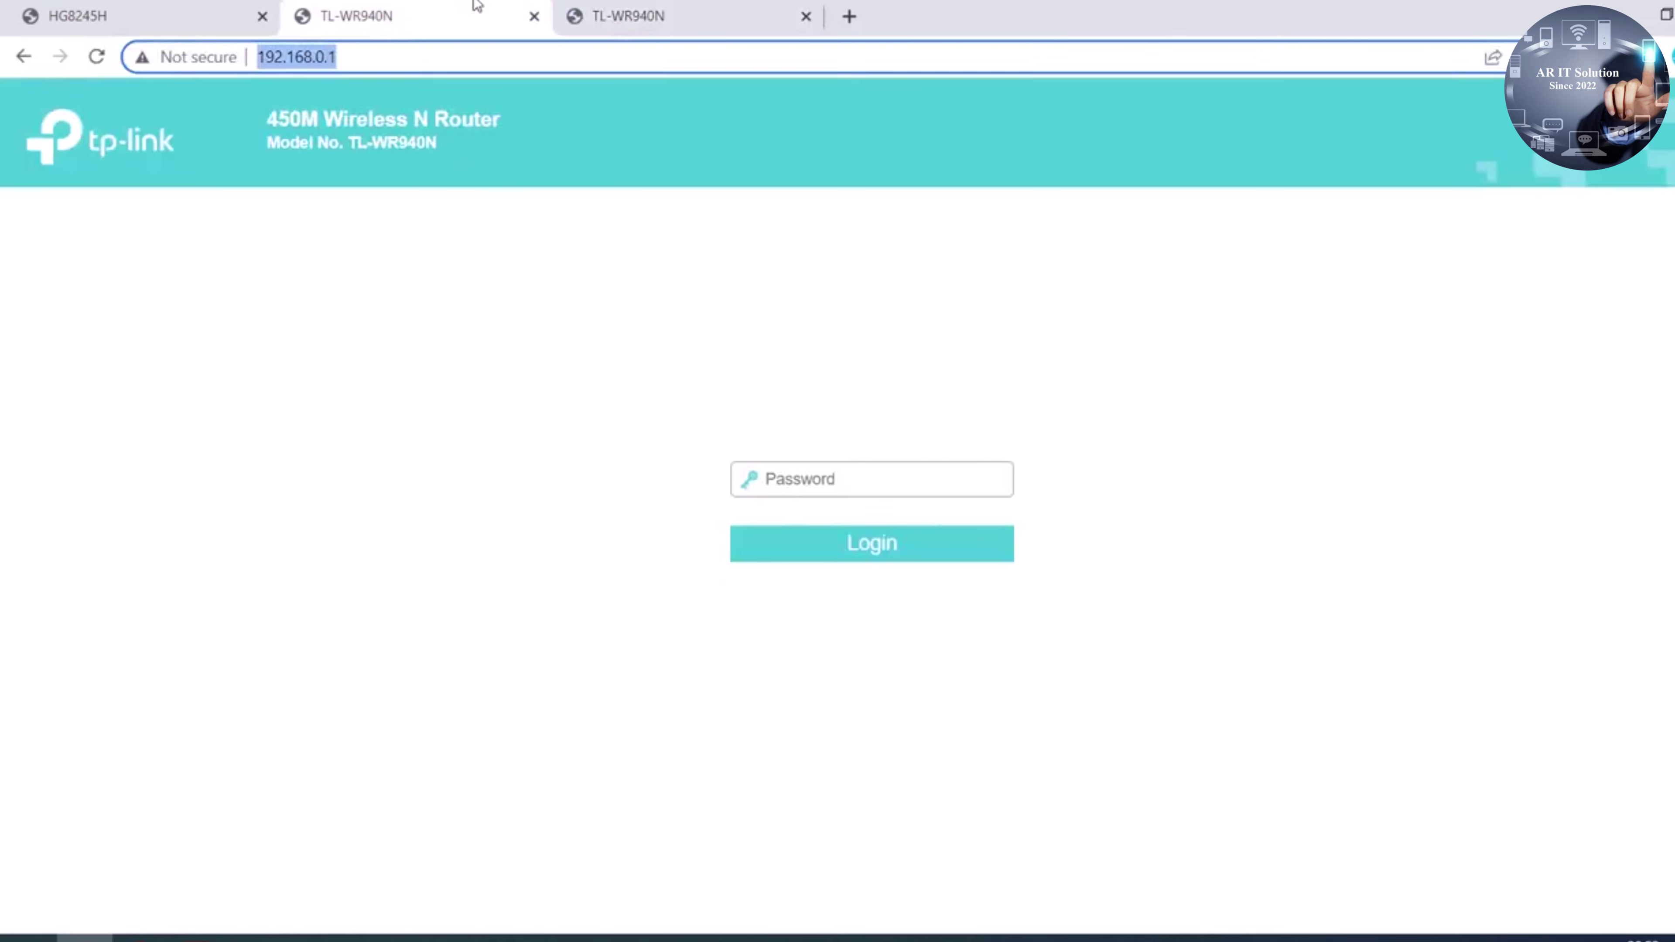
left_click(534, 15)
left_click(129, 10)
left_click(334, 72)
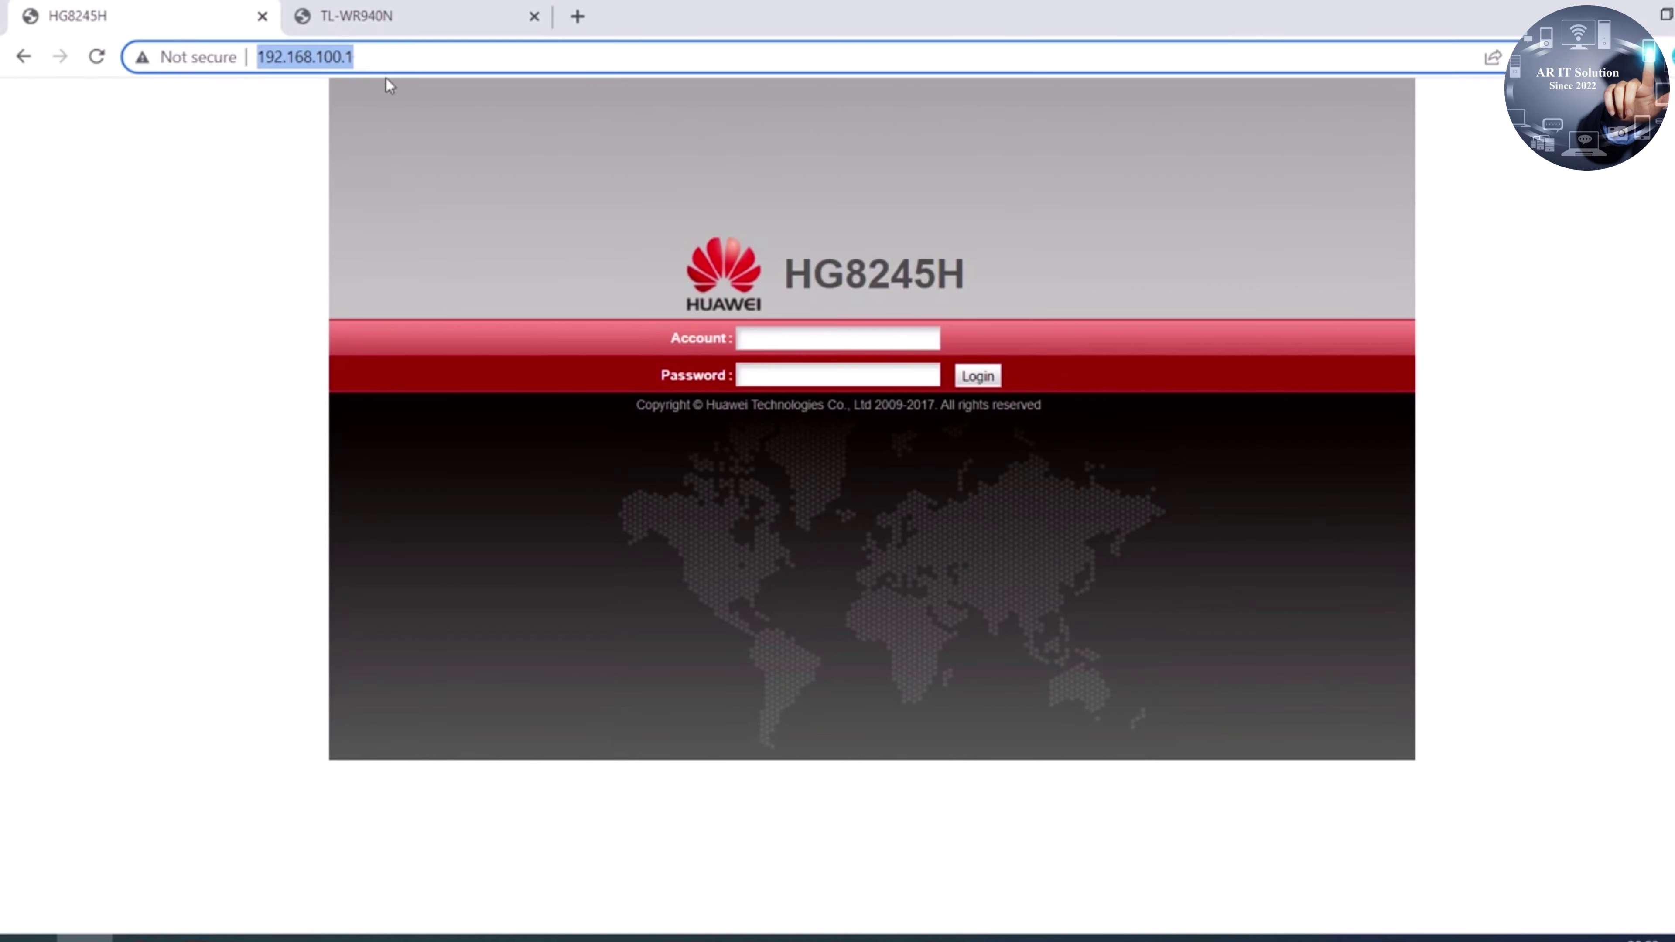
key("Return")
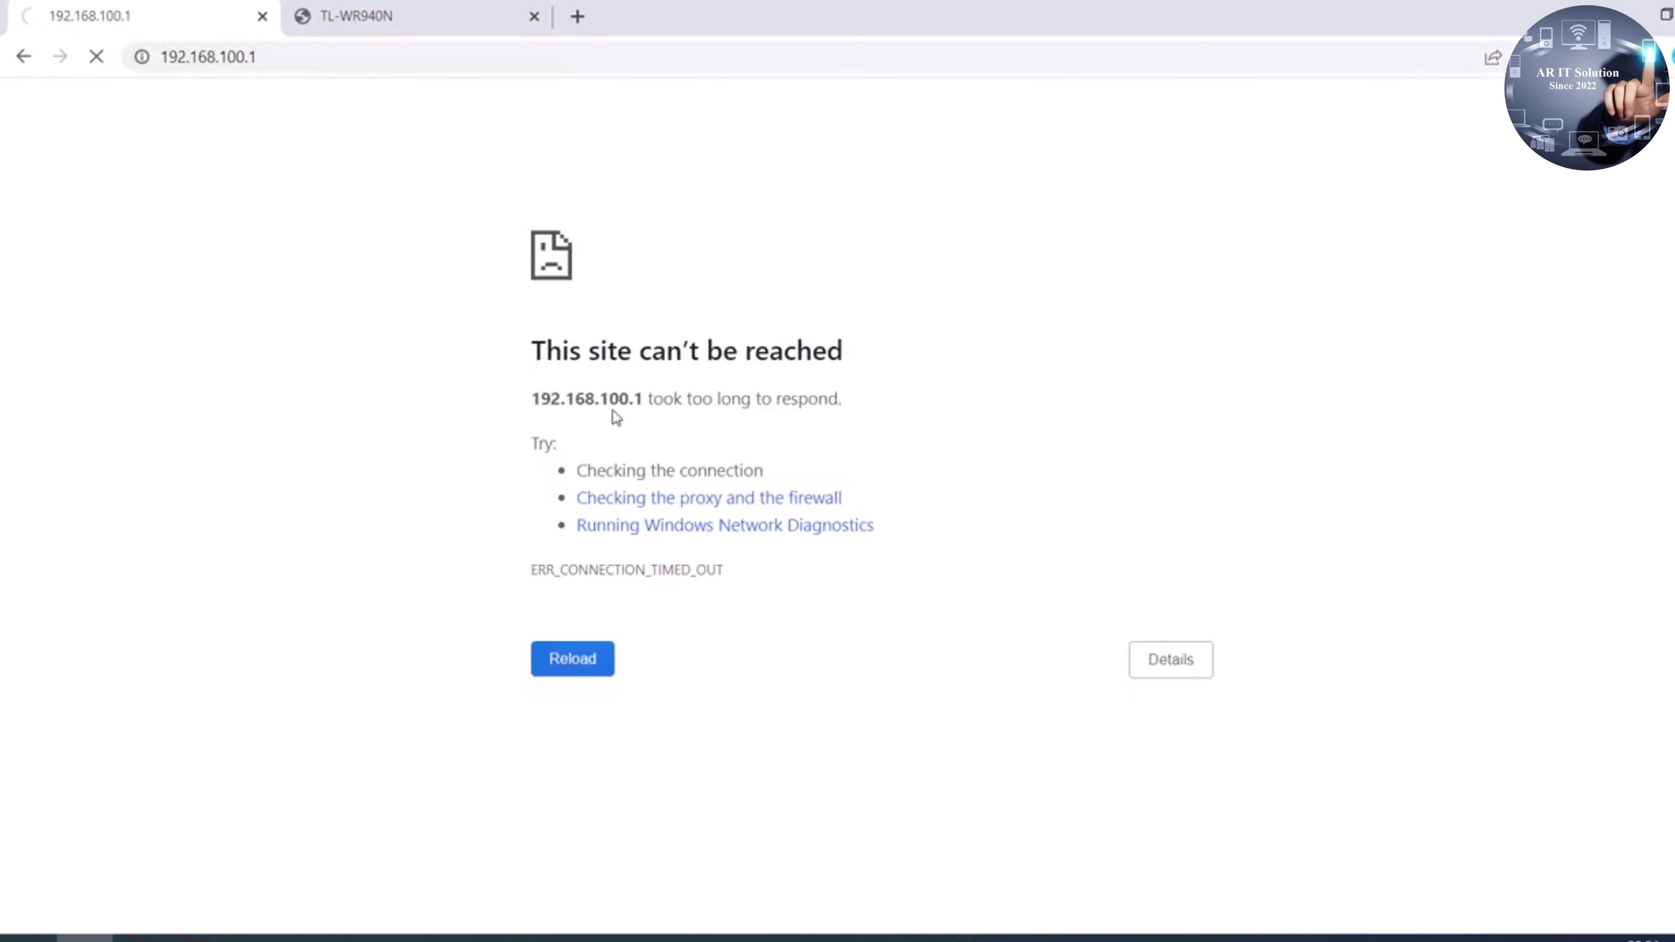
left_click(454, 12)
Log in to the TL-WR940N admin with the router password
left_click(900, 482)
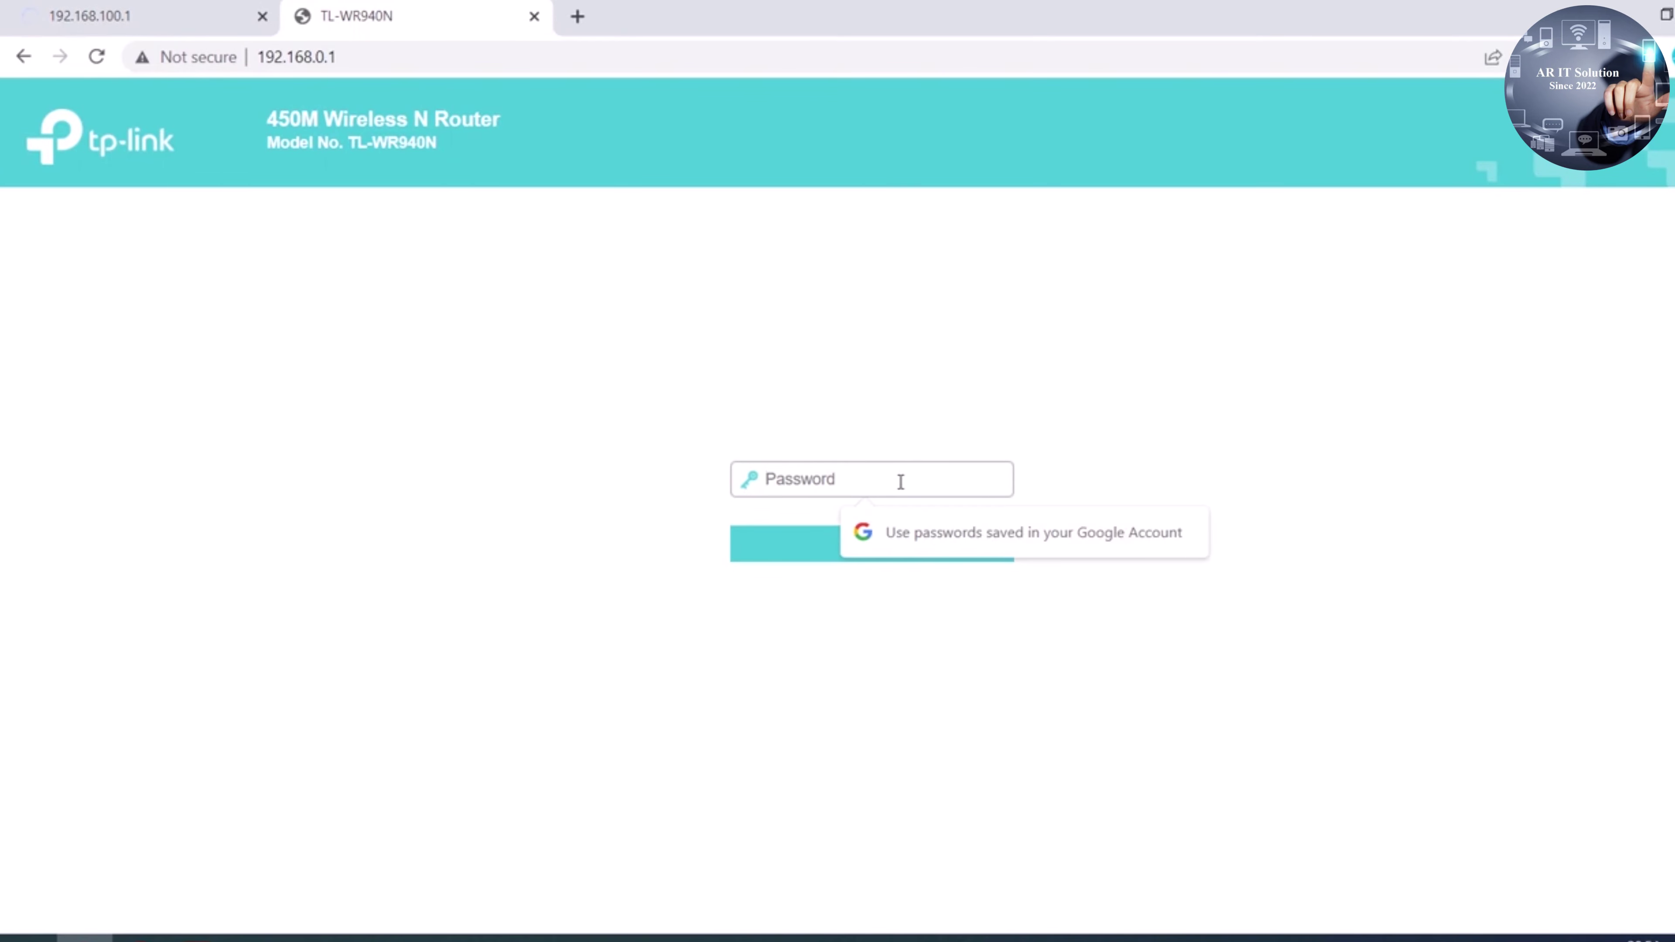
type("admi")
key("Return")
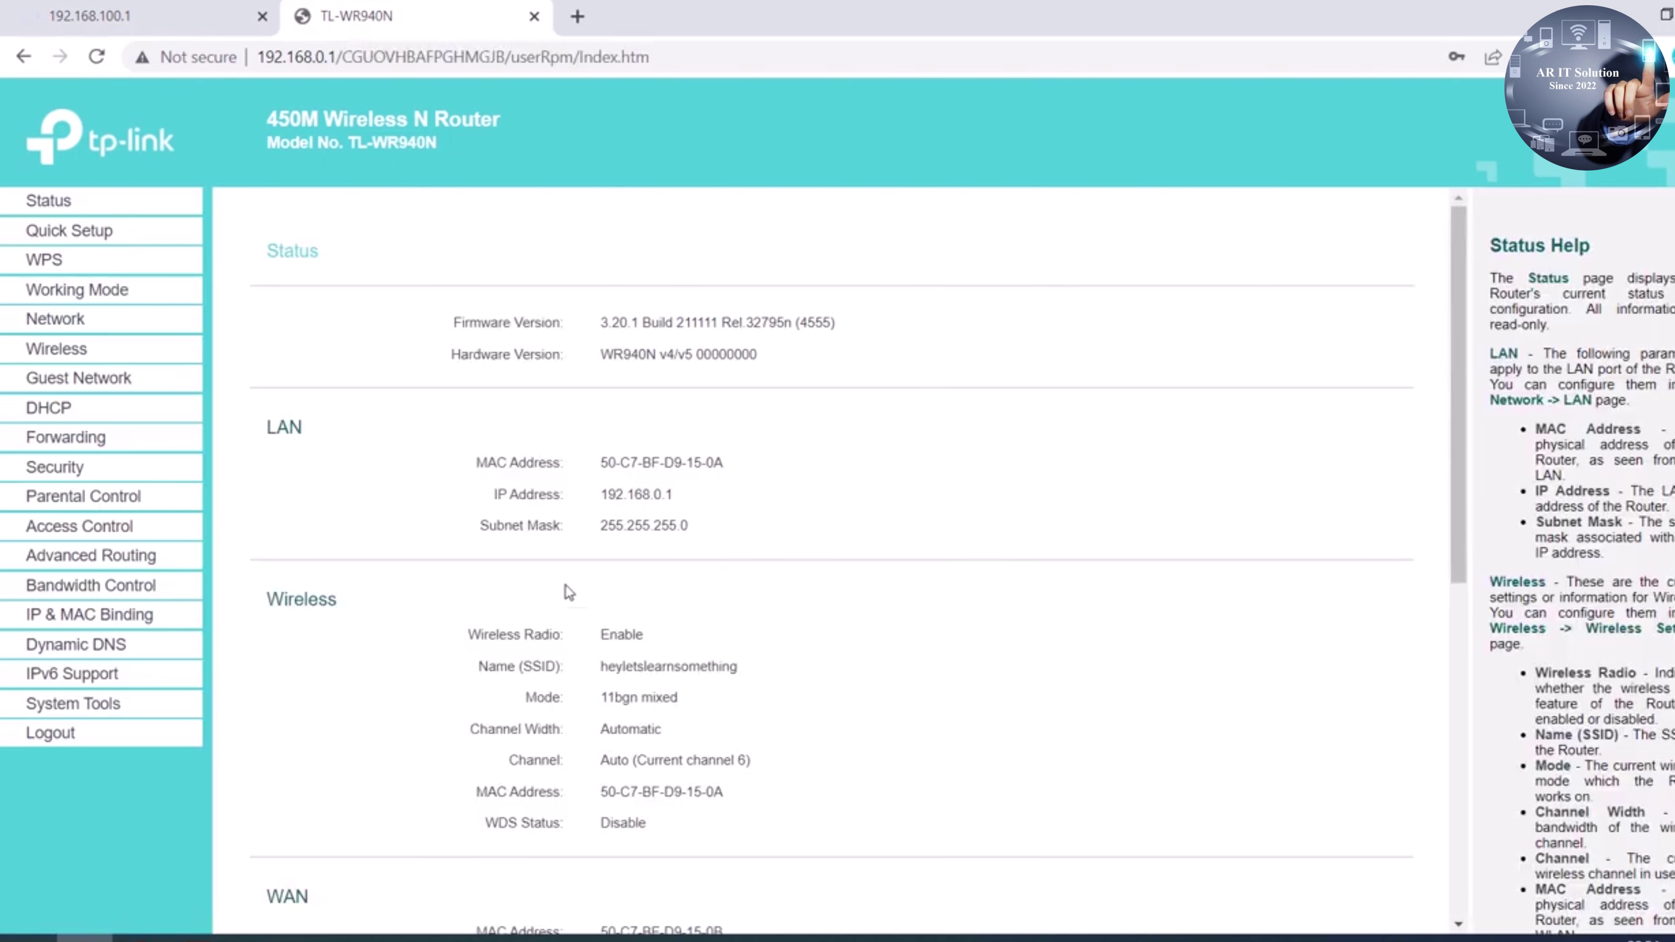
Open the router's DHCP Settings page, showing the server disabled, and briefly check the Wi-Fi list
left_click(71, 411)
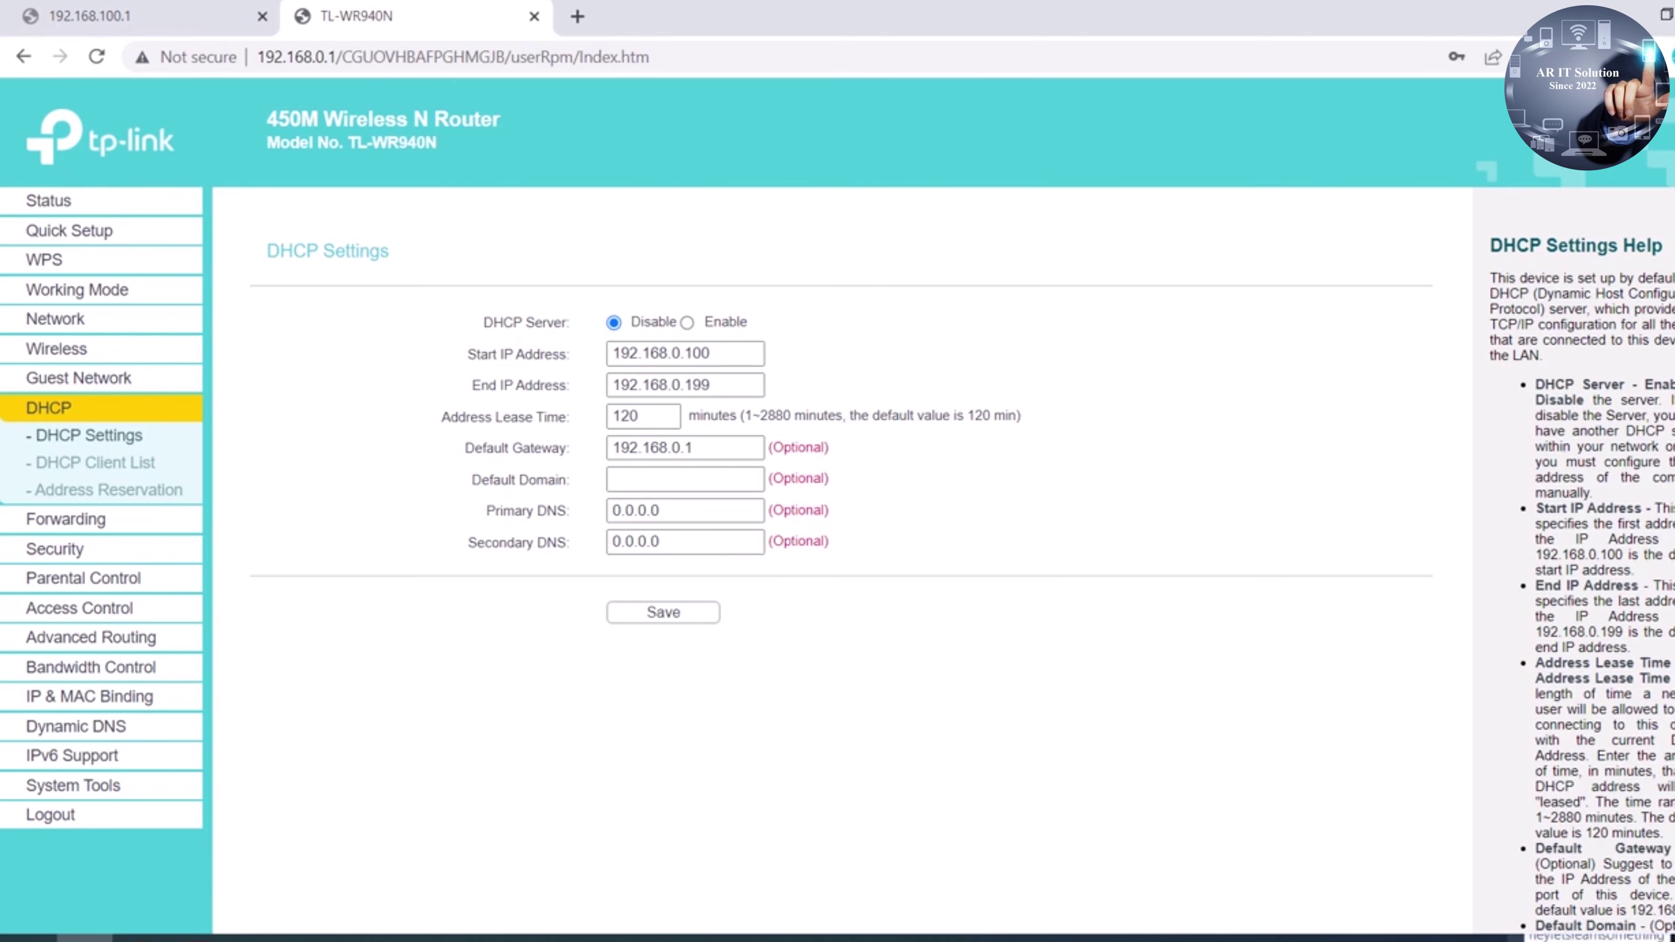
left_click(1609, 940)
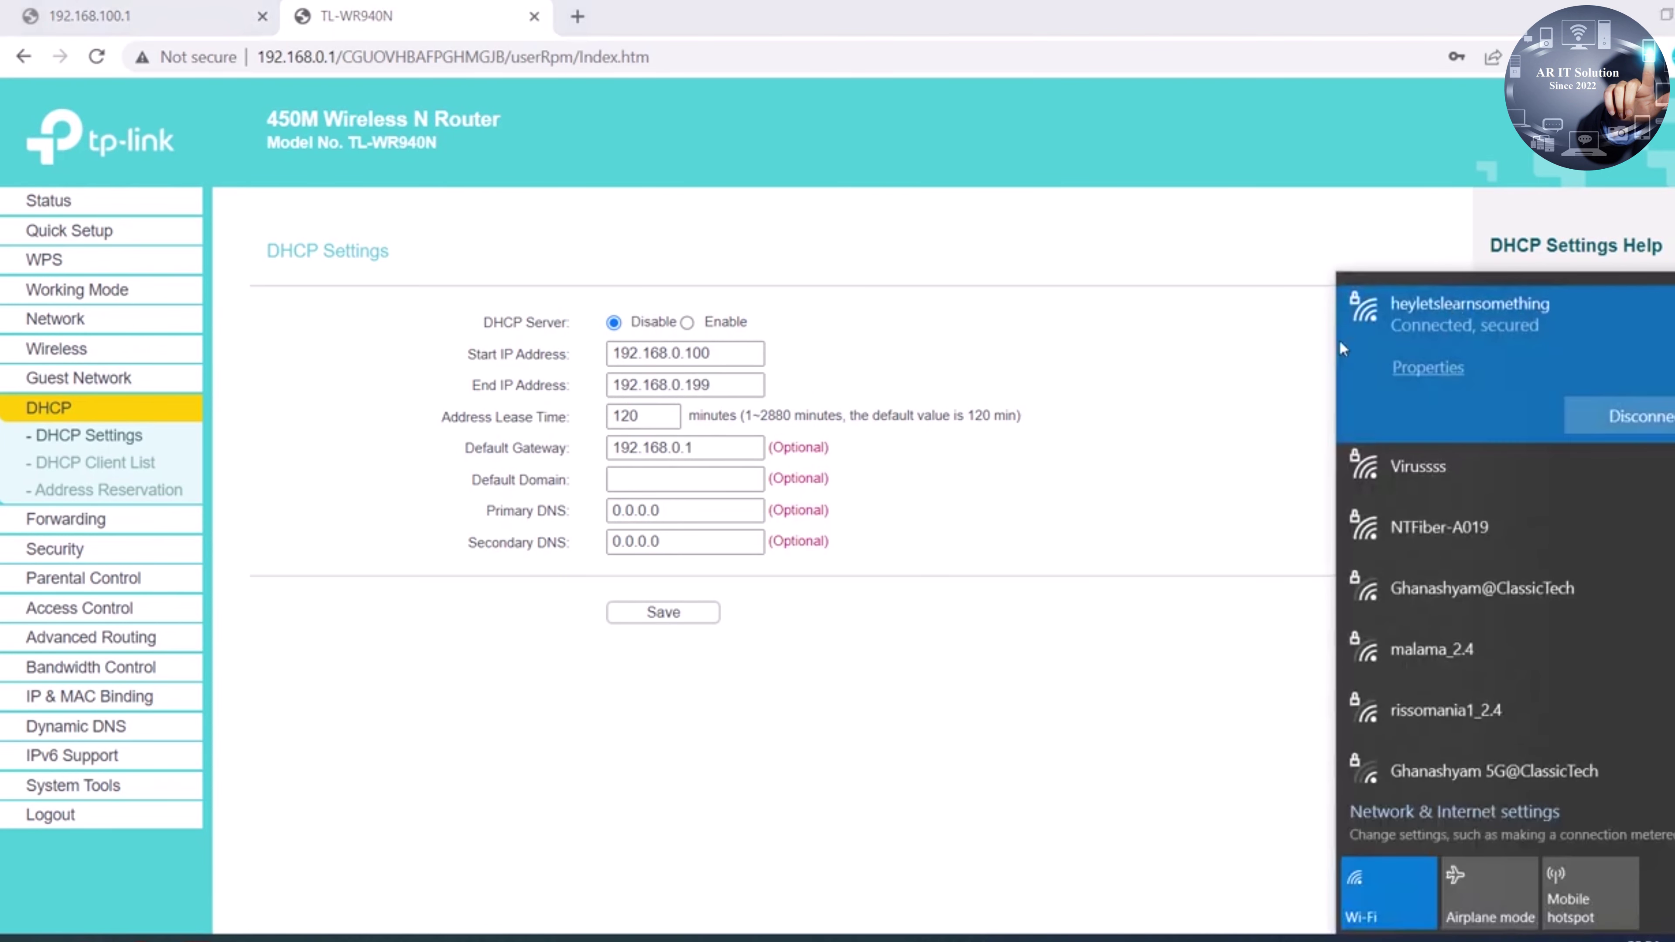
left_click(982, 558)
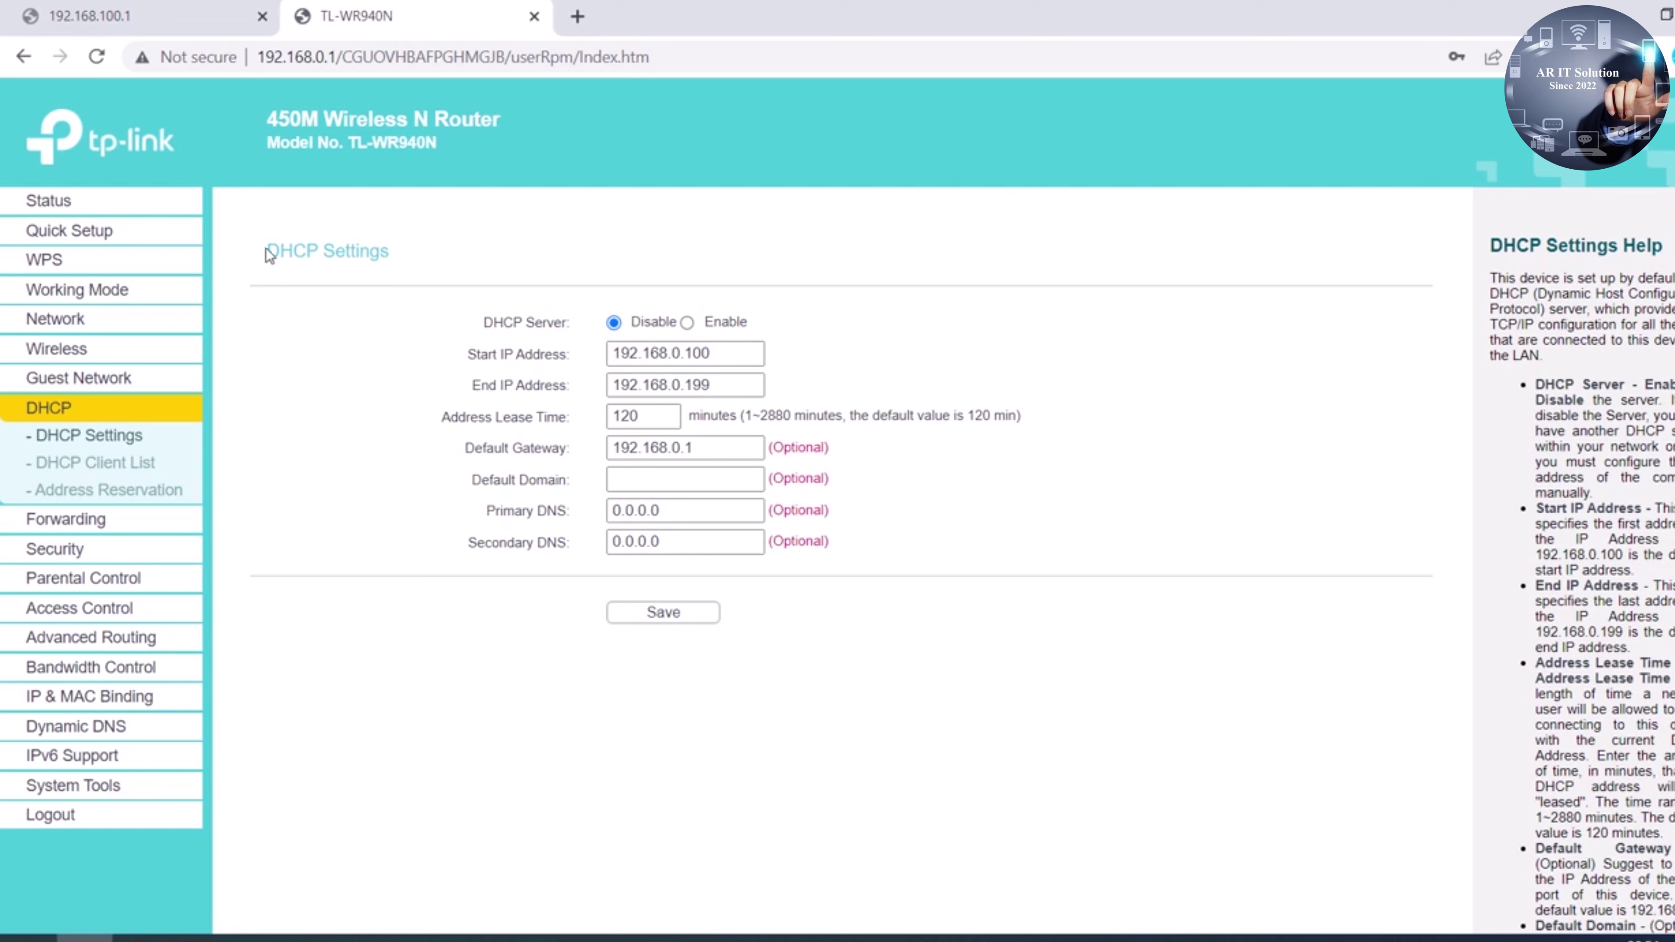
Set the working mode to Access Point, save, and confirm the router reboot
left_click(93, 294)
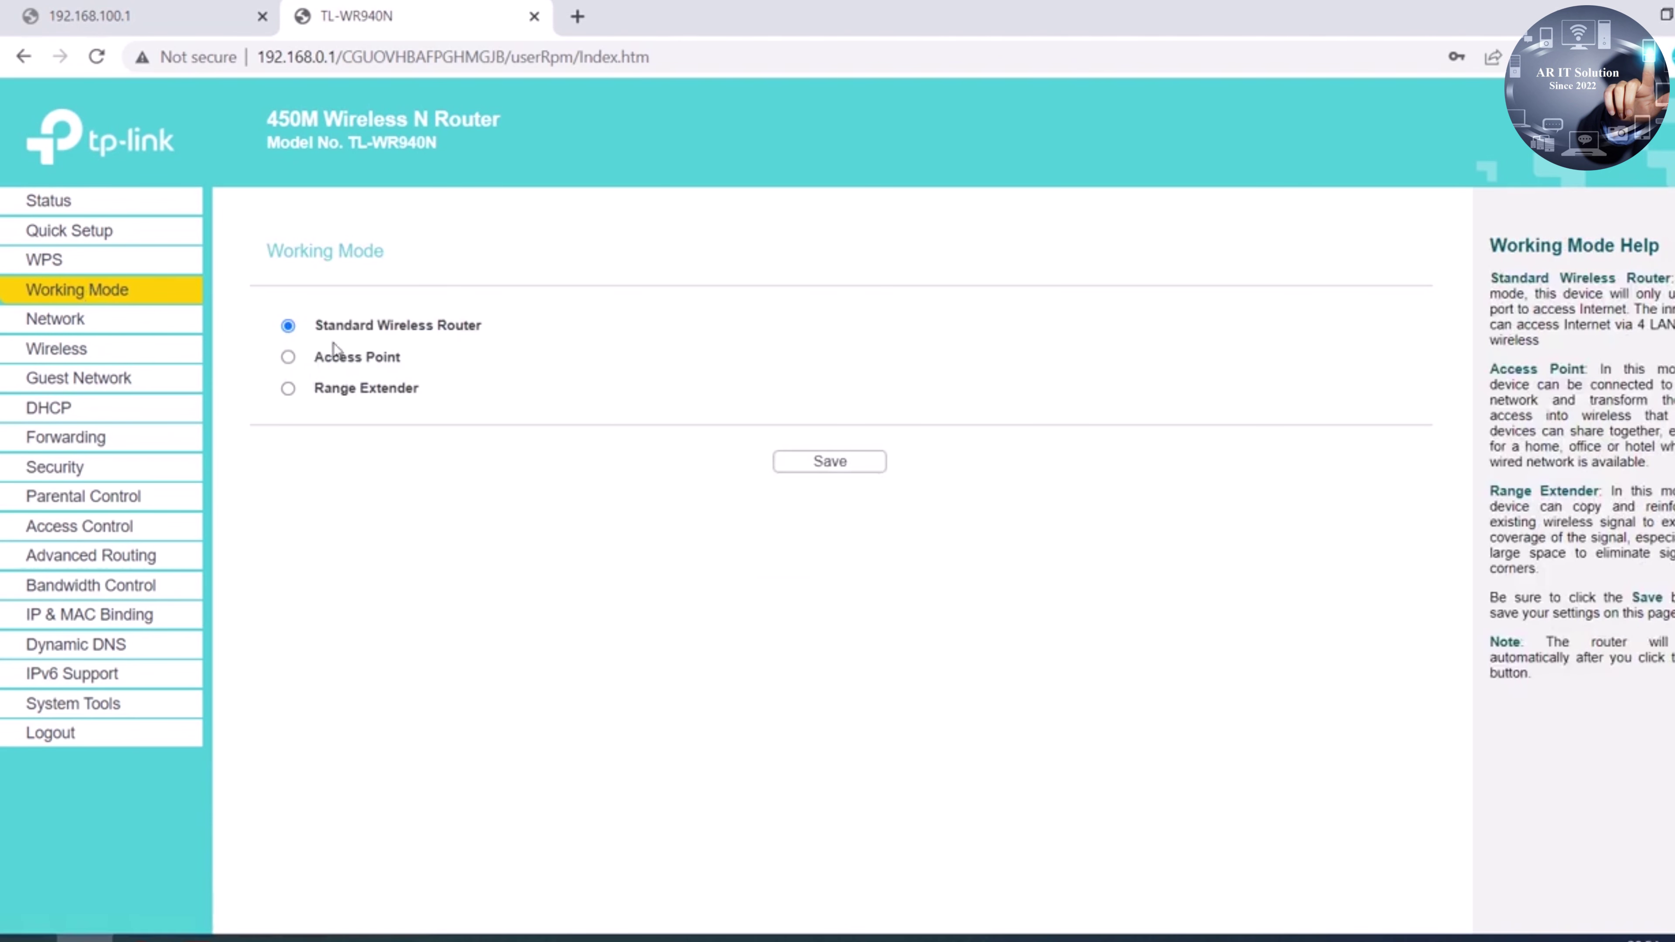
left_click(288, 358)
left_click(842, 466)
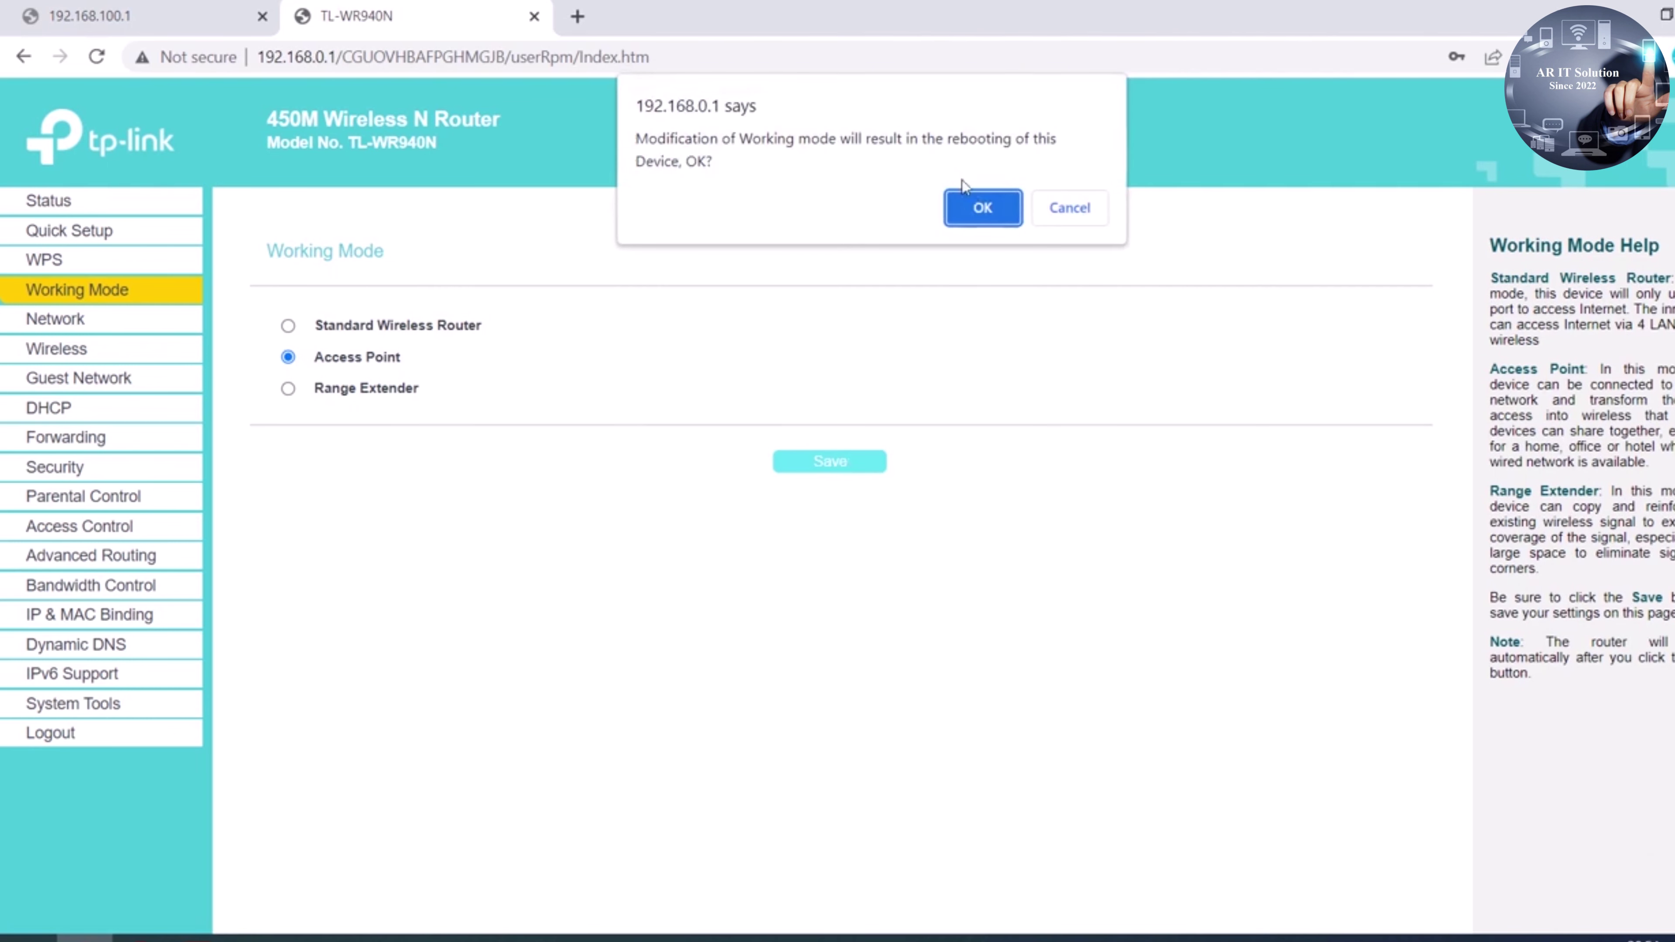
left_click(983, 209)
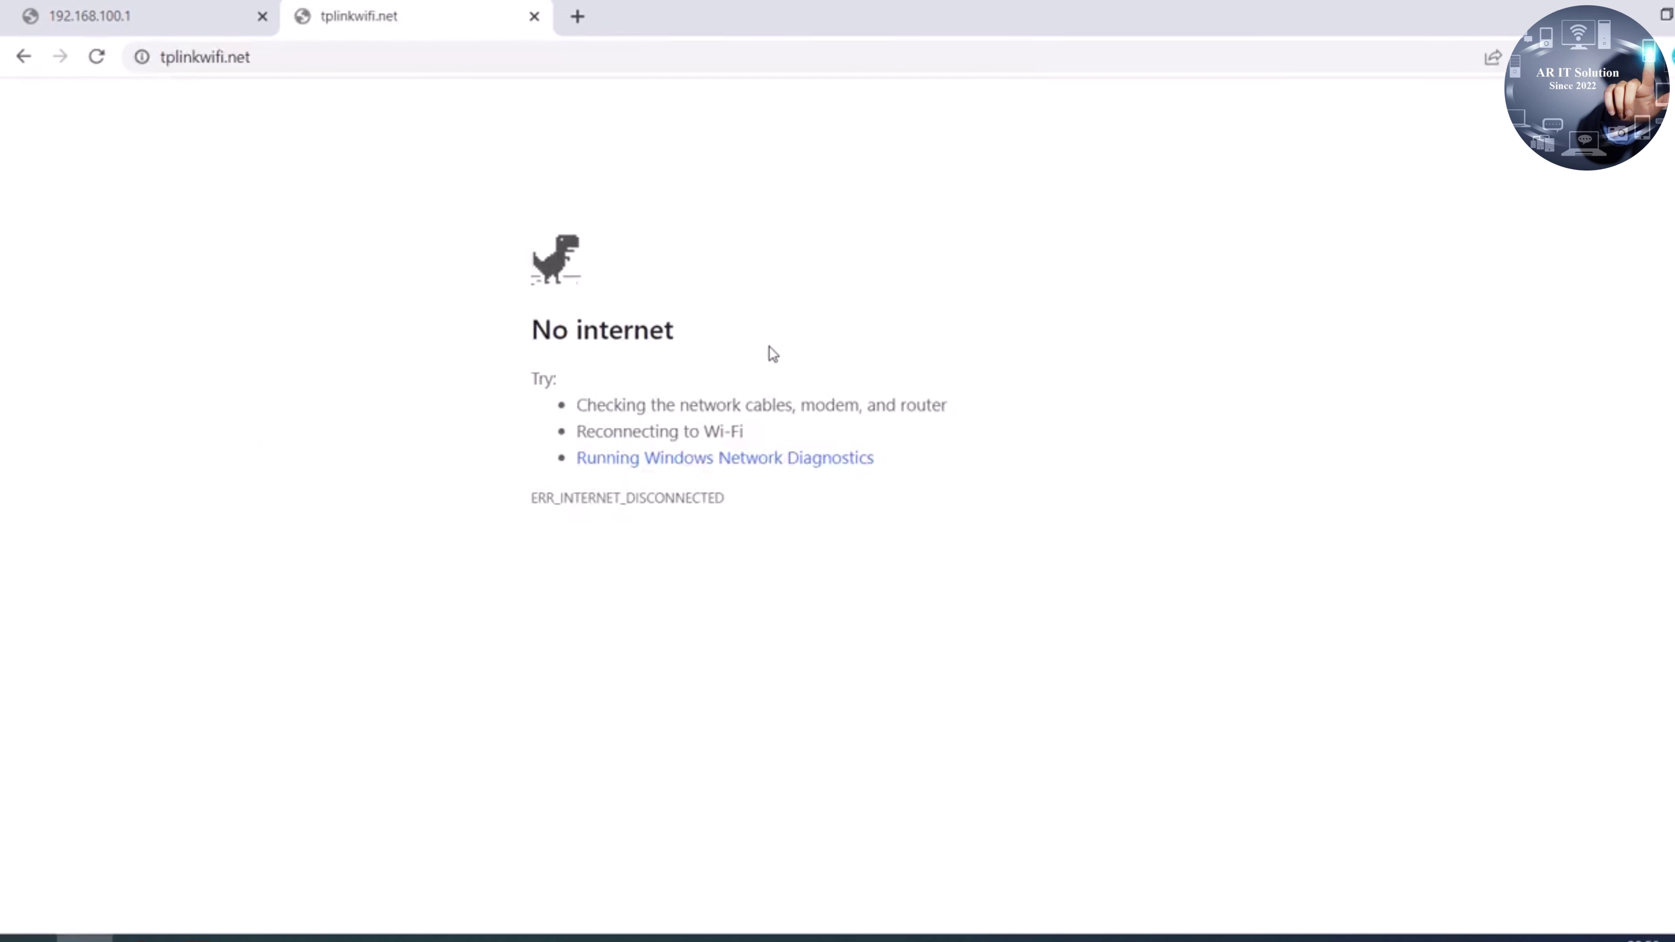
Close the tplinkwifi.net tab and connect to the heyletslearnsomething Wi-Fi network
left_click(535, 17)
left_click(1521, 939)
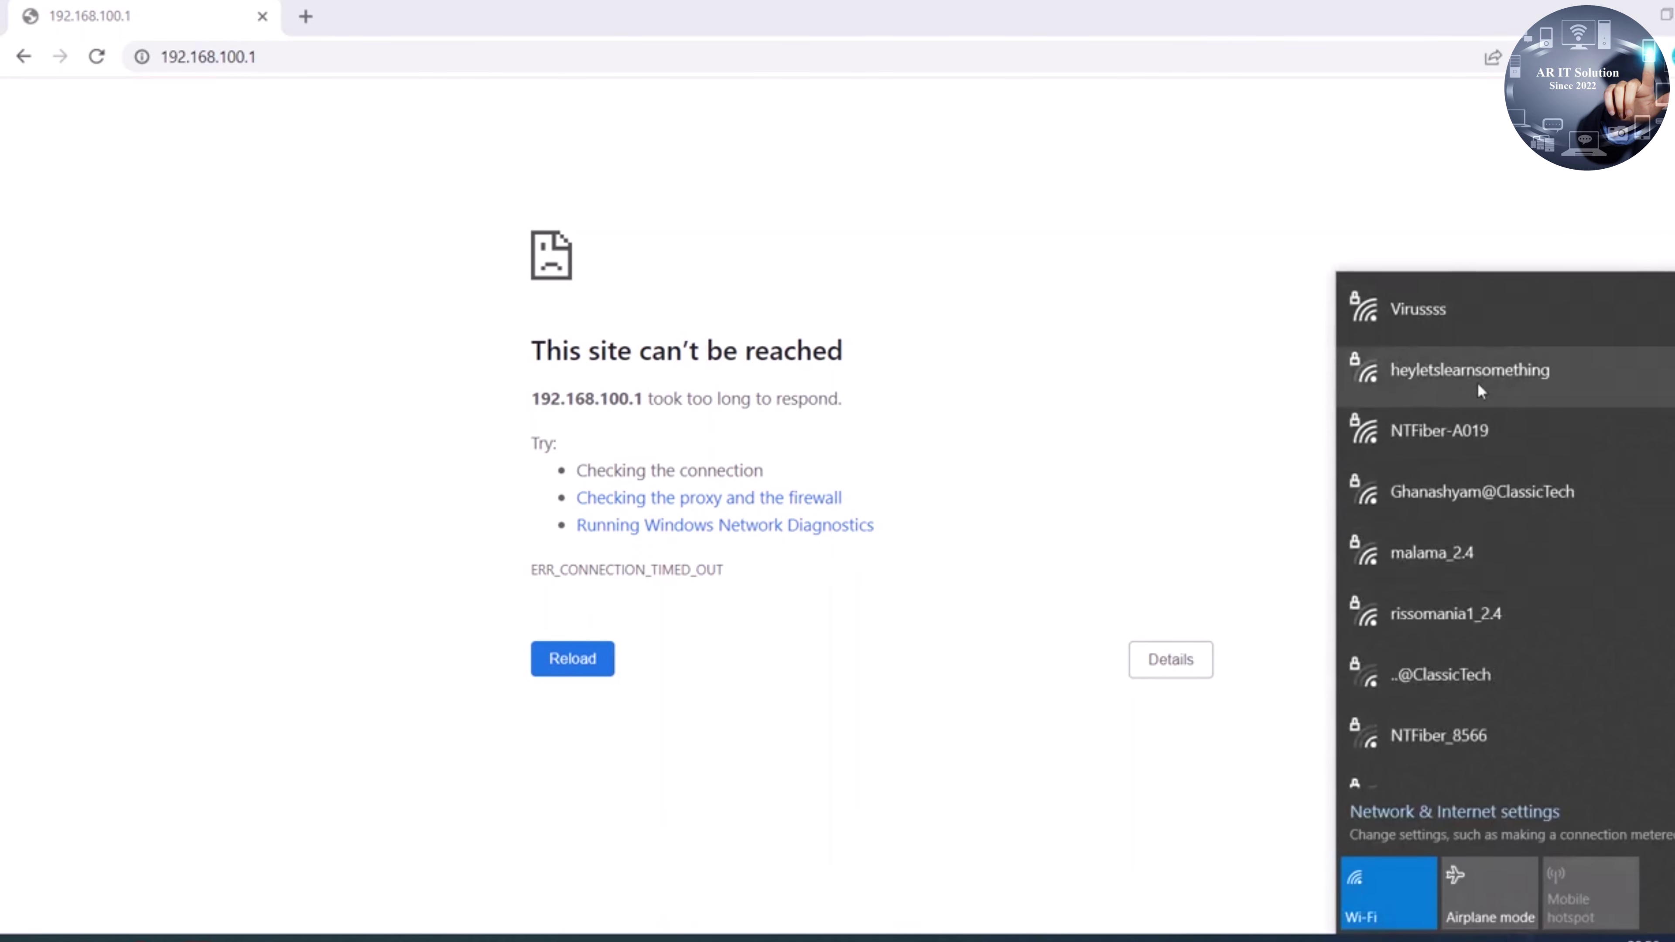
left_click(1405, 374)
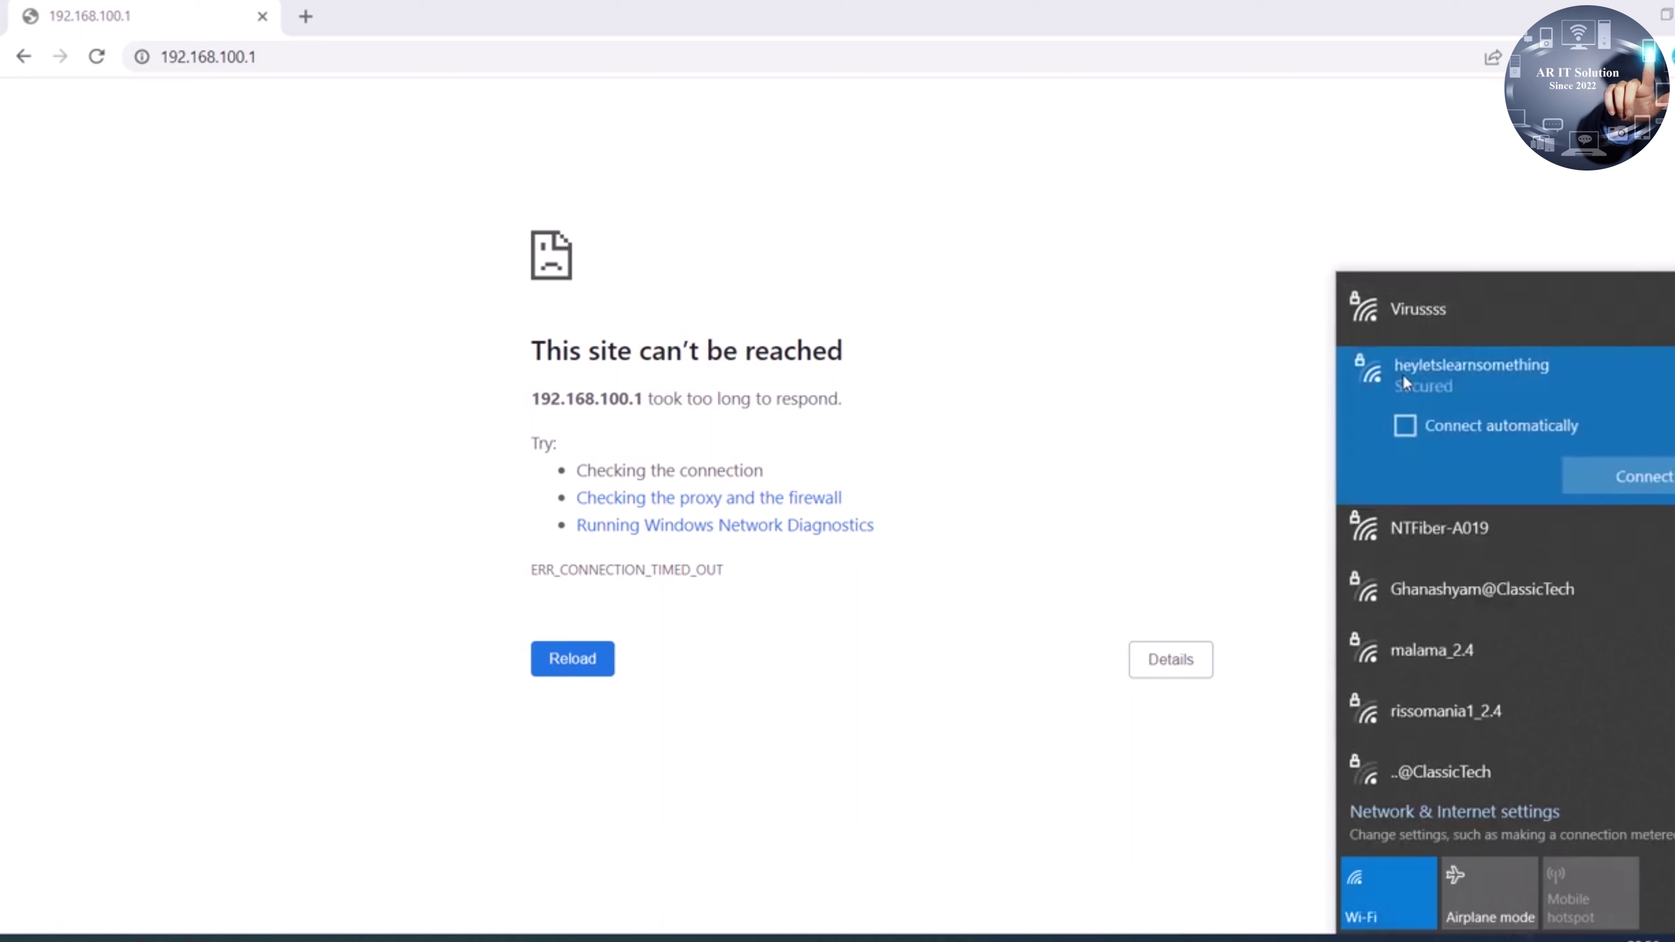
left_click(1632, 476)
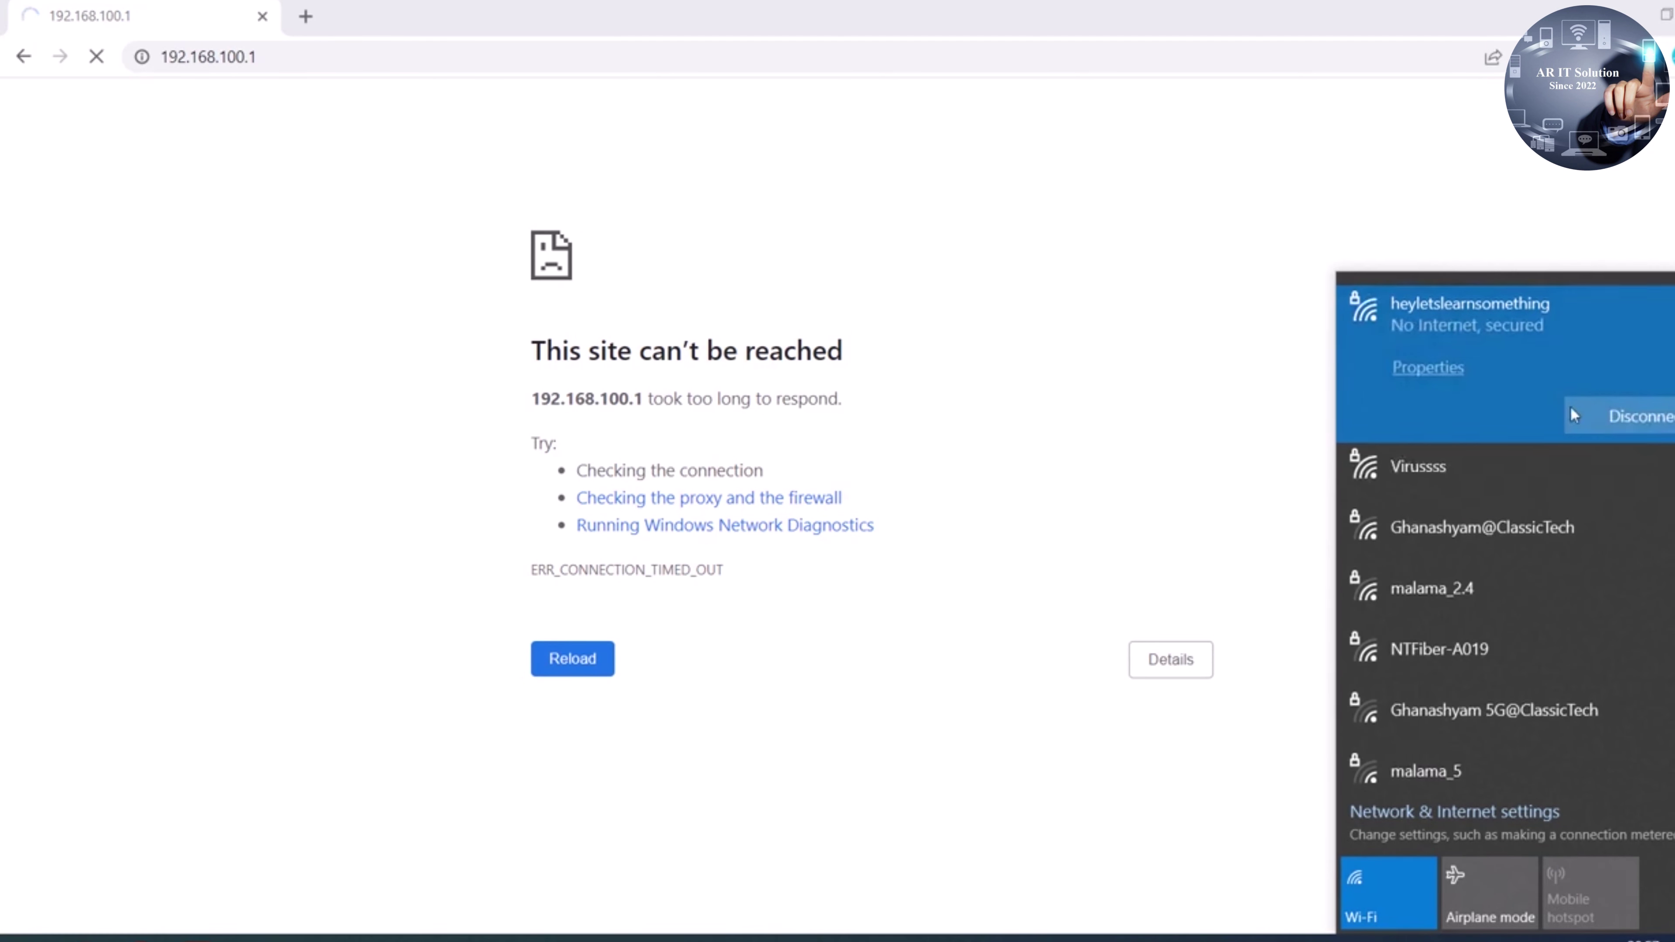
Copy the connection's IPv4 address 192.168.0.100 from its properties and close Settings
left_click(1429, 369)
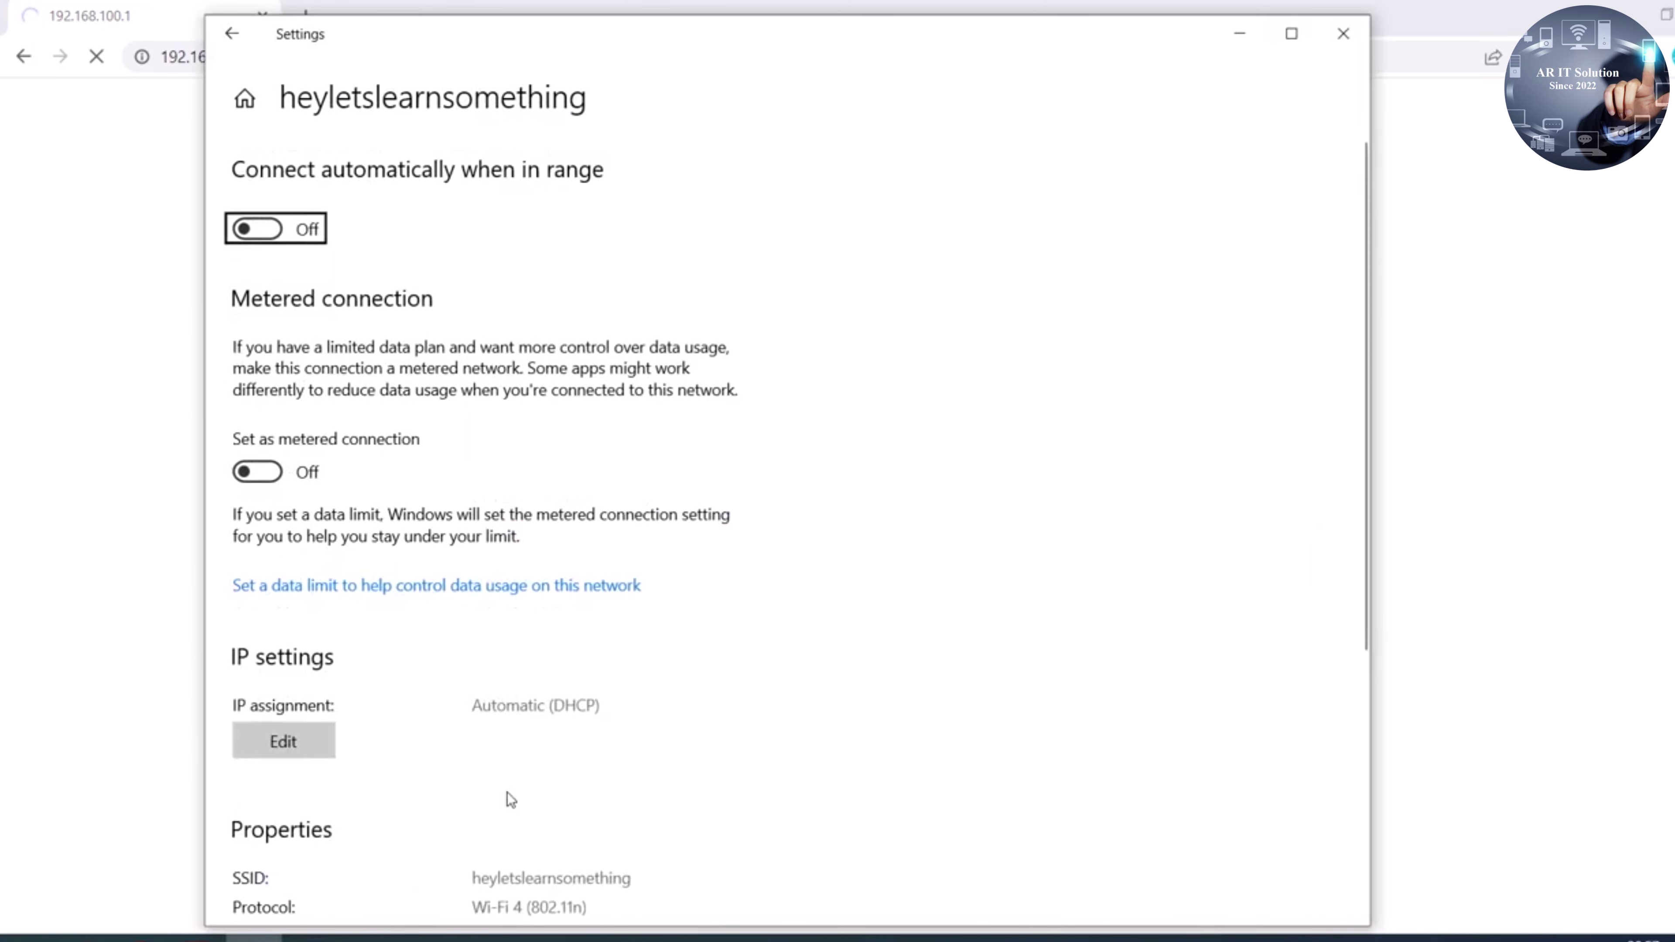
scroll(507, 793, "down", 5)
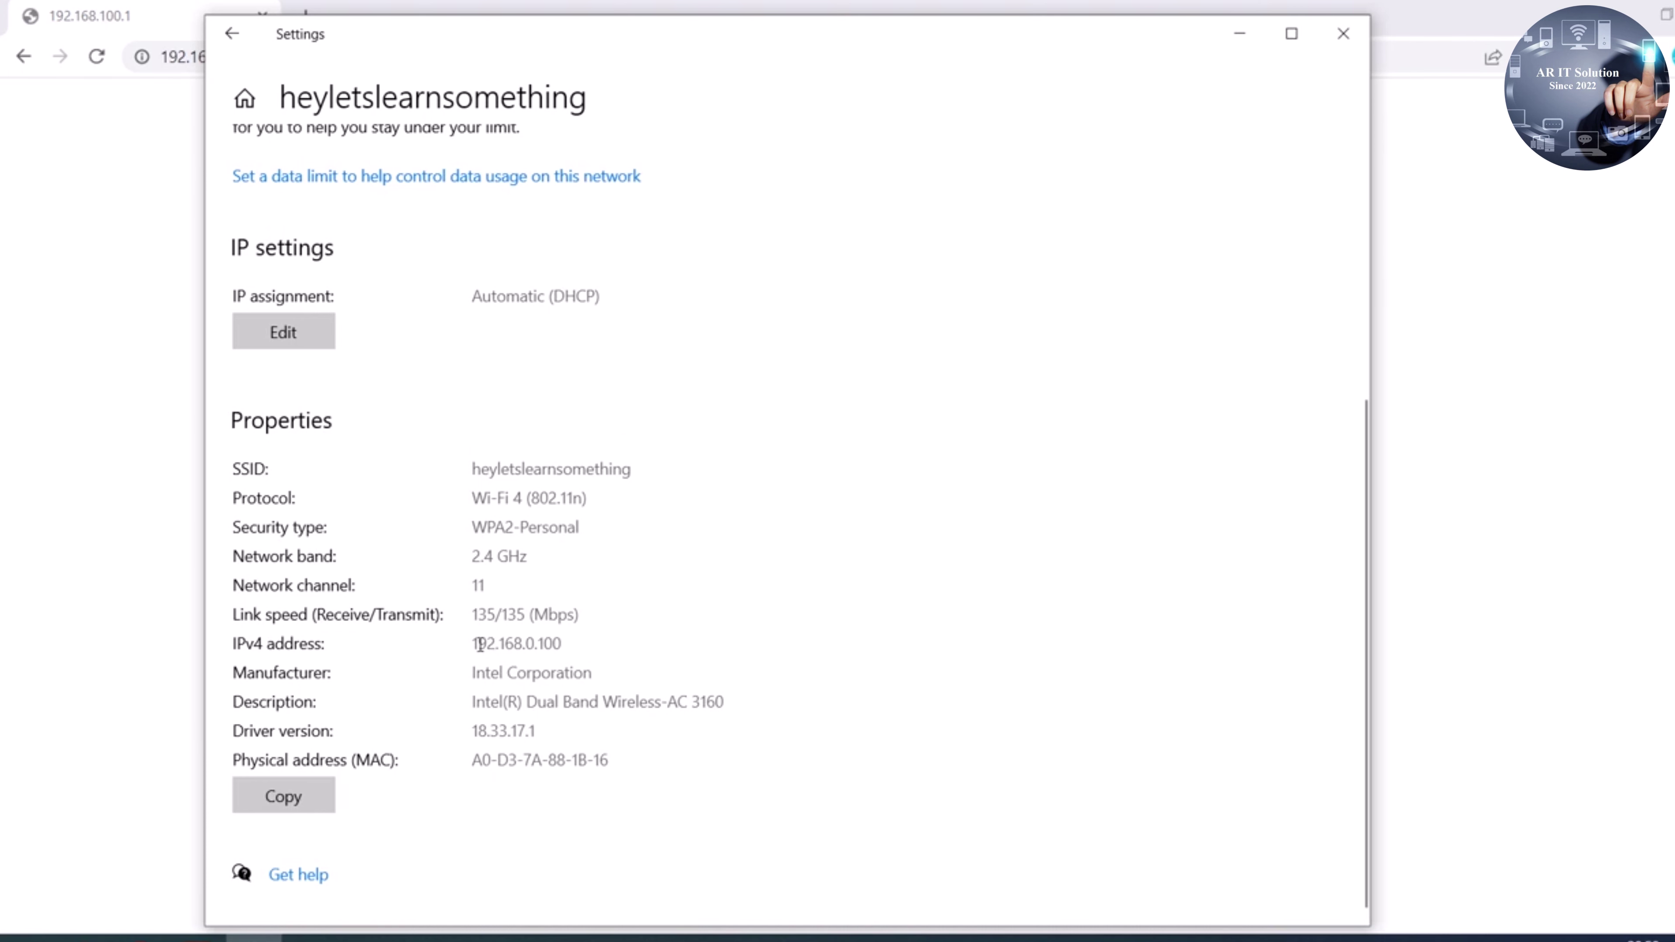
left_click_drag(477, 644, 603, 644)
right_click(550, 646)
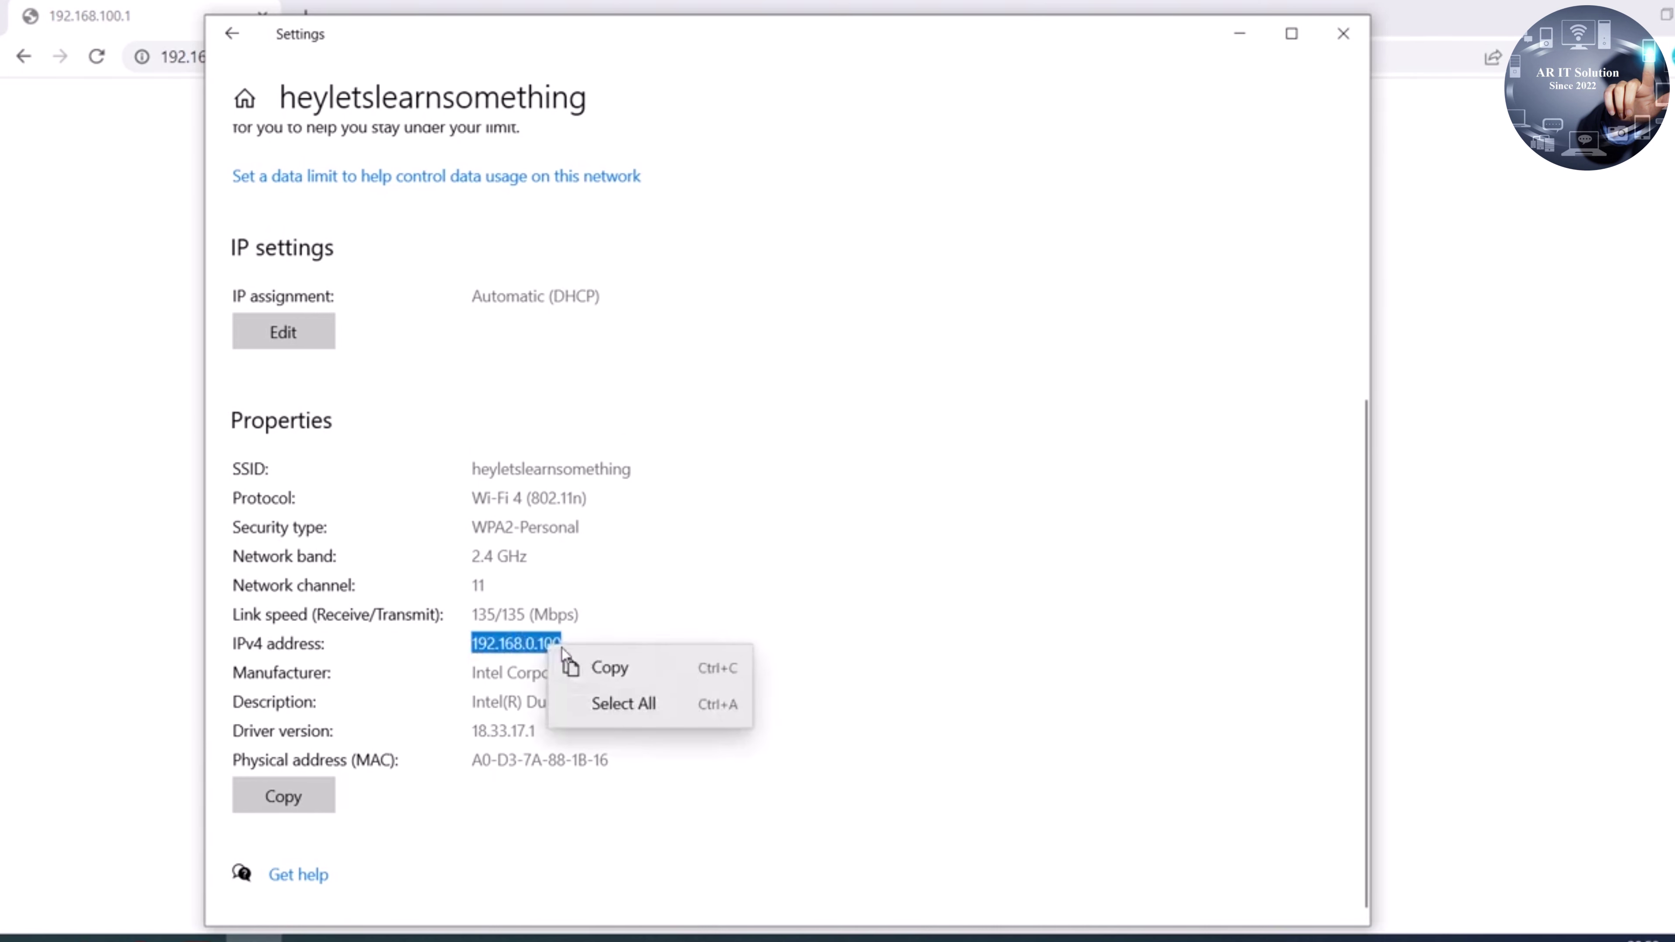
left_click(597, 666)
left_click(1342, 33)
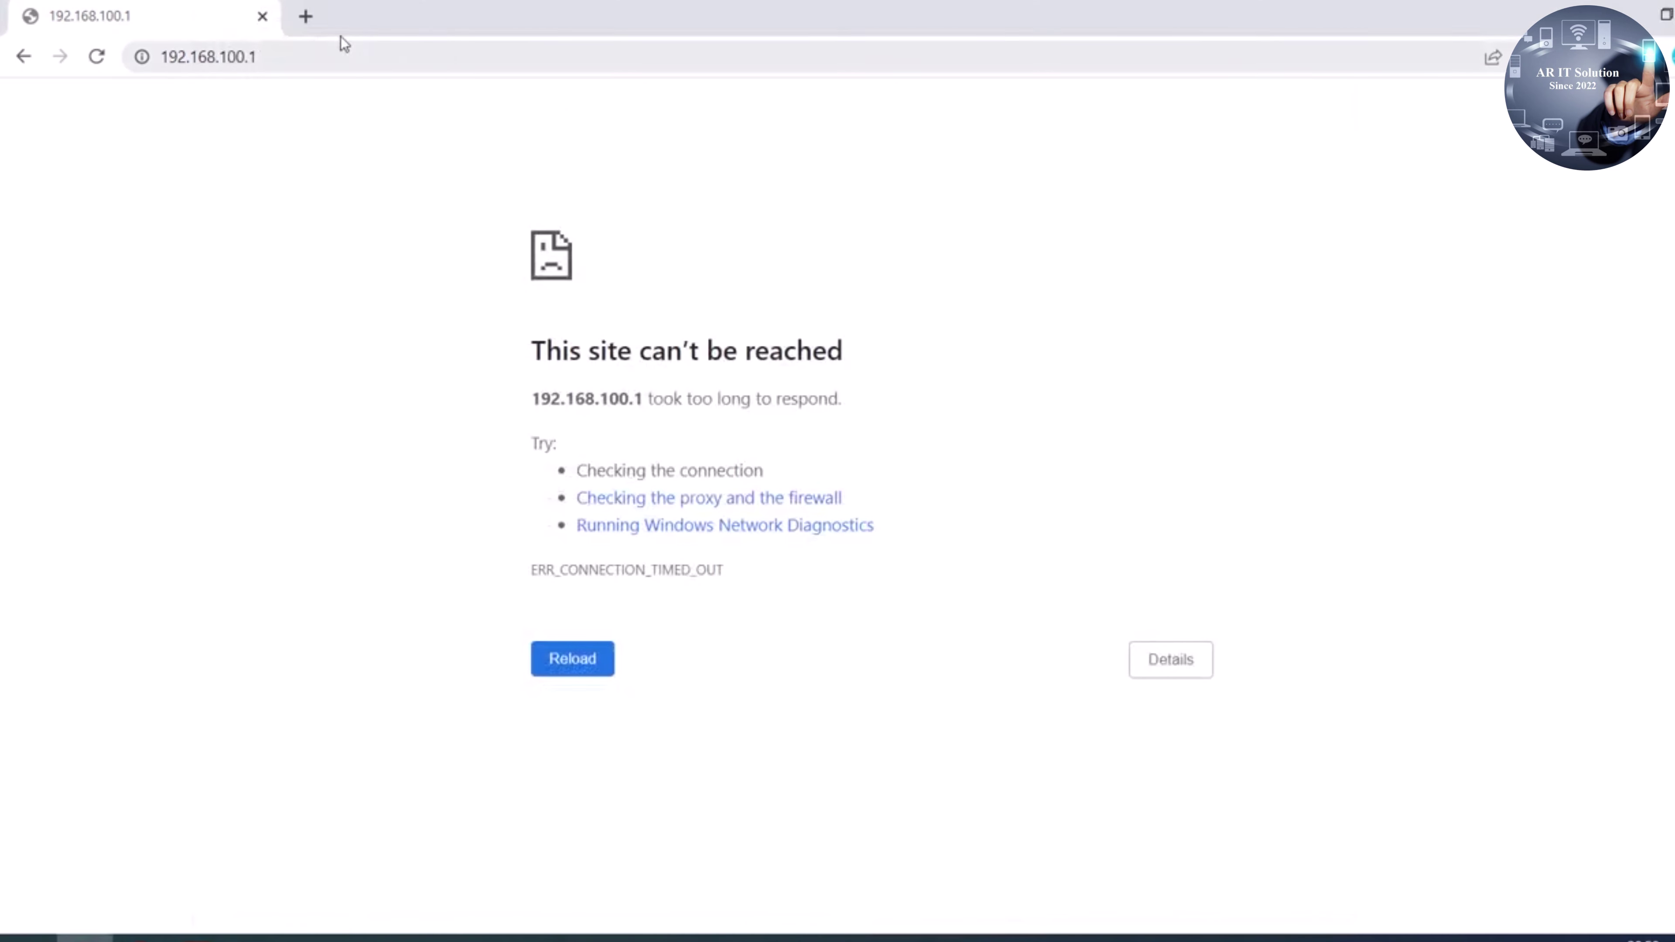
Load 192.168.0.100 in a new browser tab, then open the Wi-Fi adapter's IPv4 properties
left_click(307, 16)
key("ctrl+v")
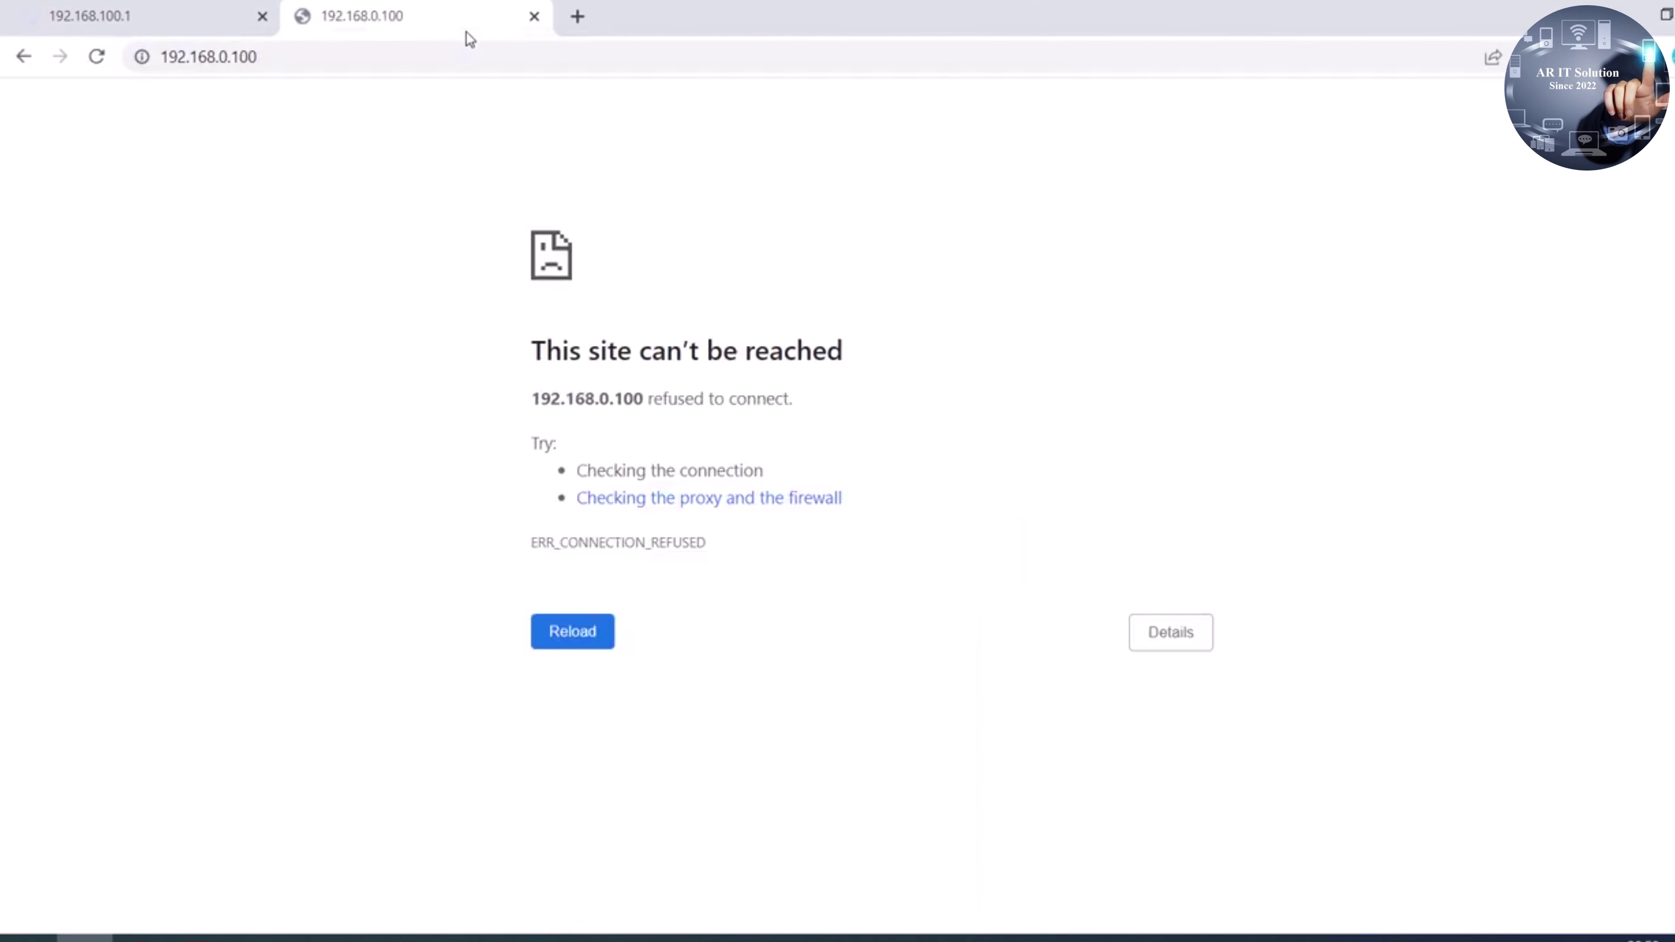
left_click(254, 939)
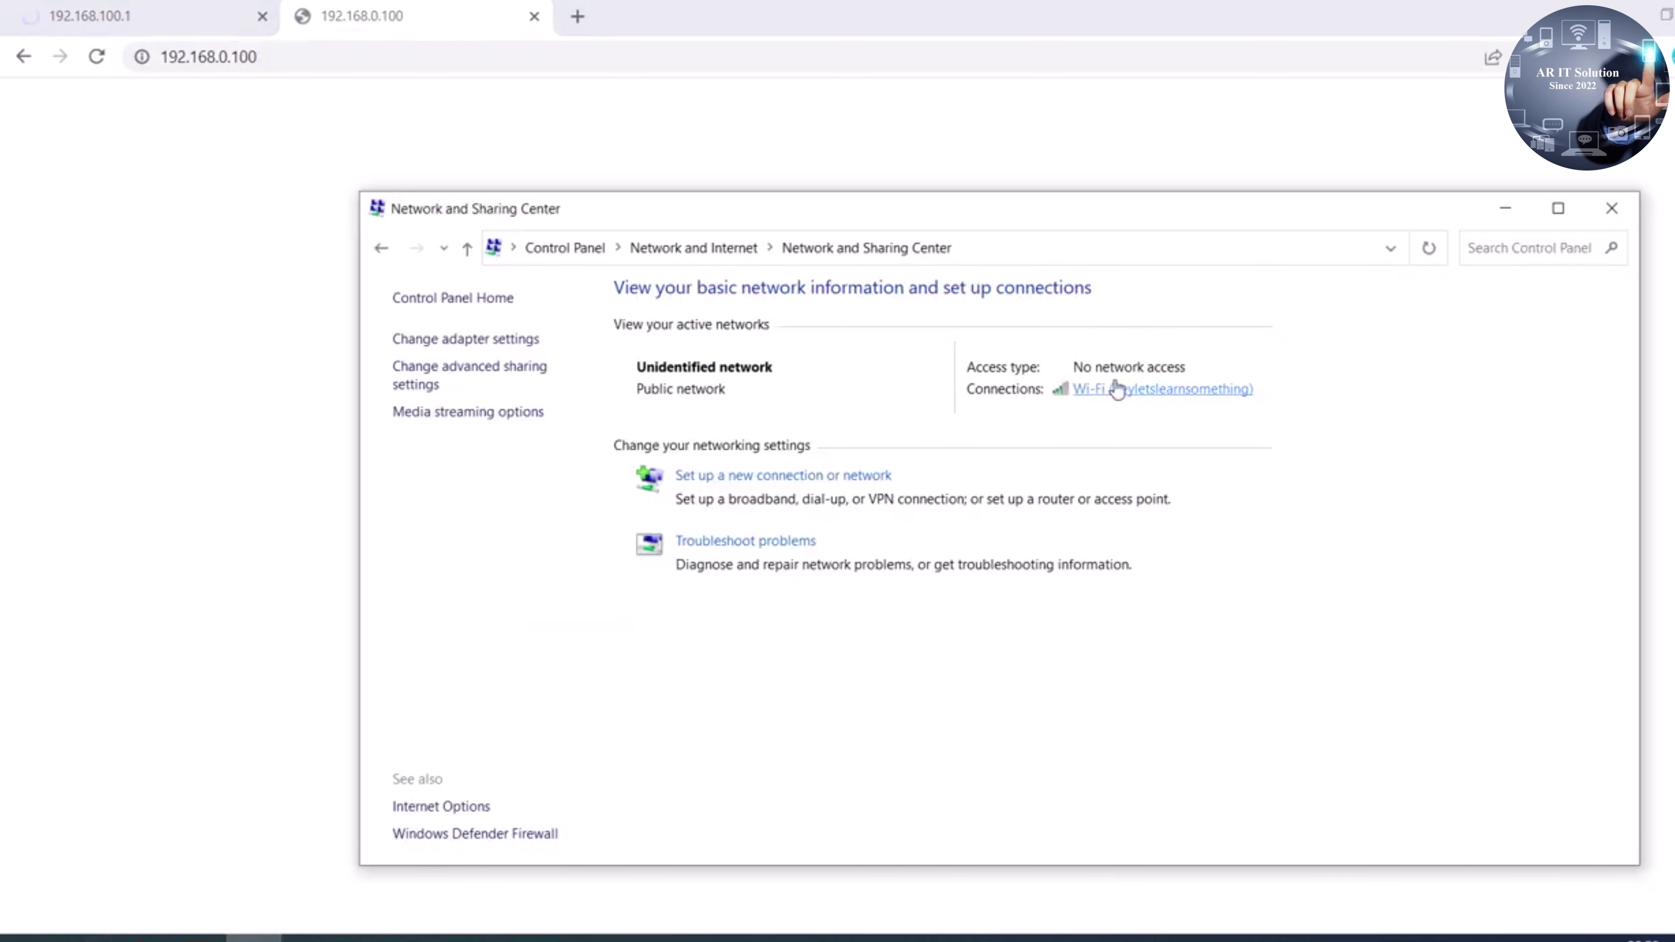
left_click(1120, 393)
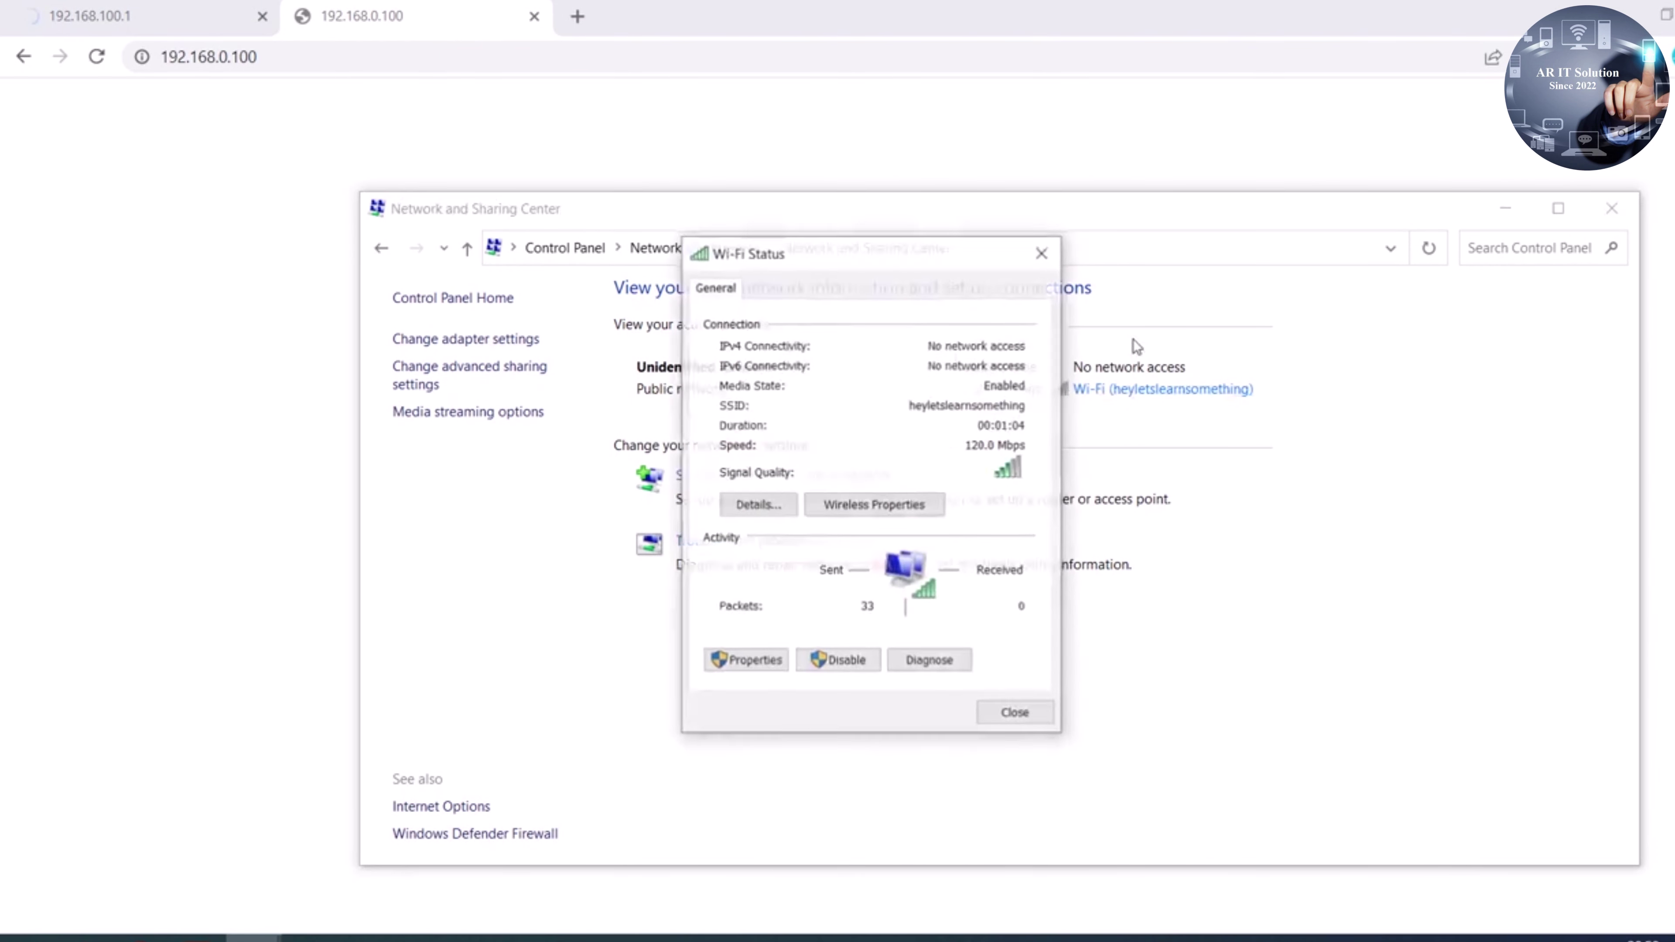
left_click(751, 661)
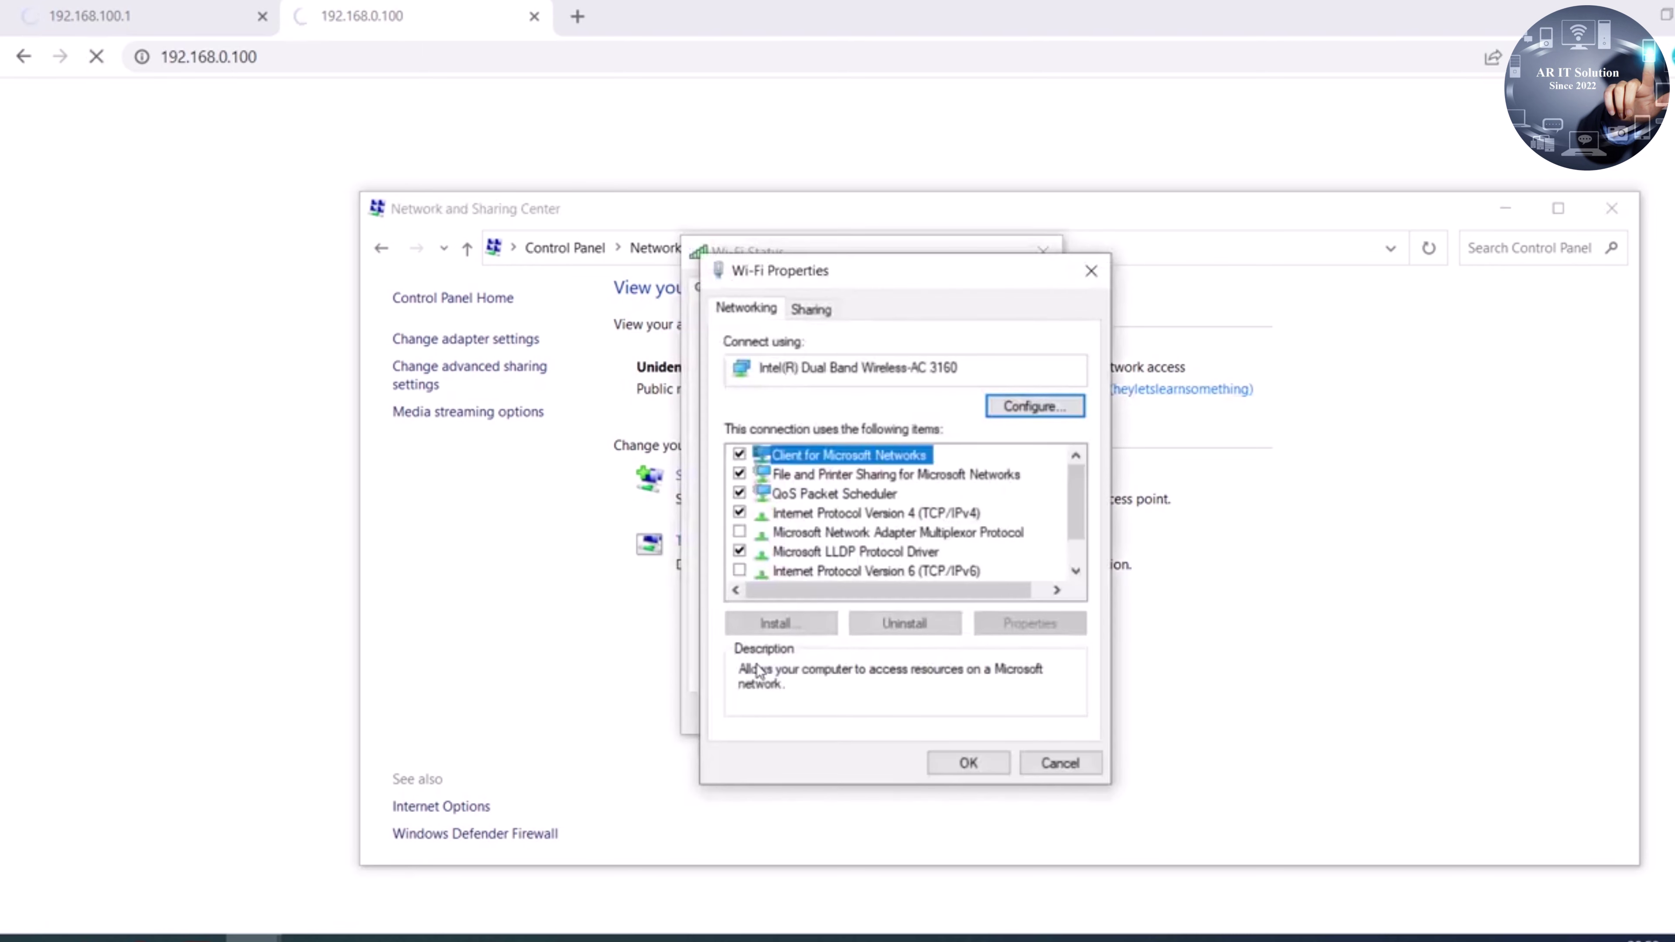
left_click(922, 515)
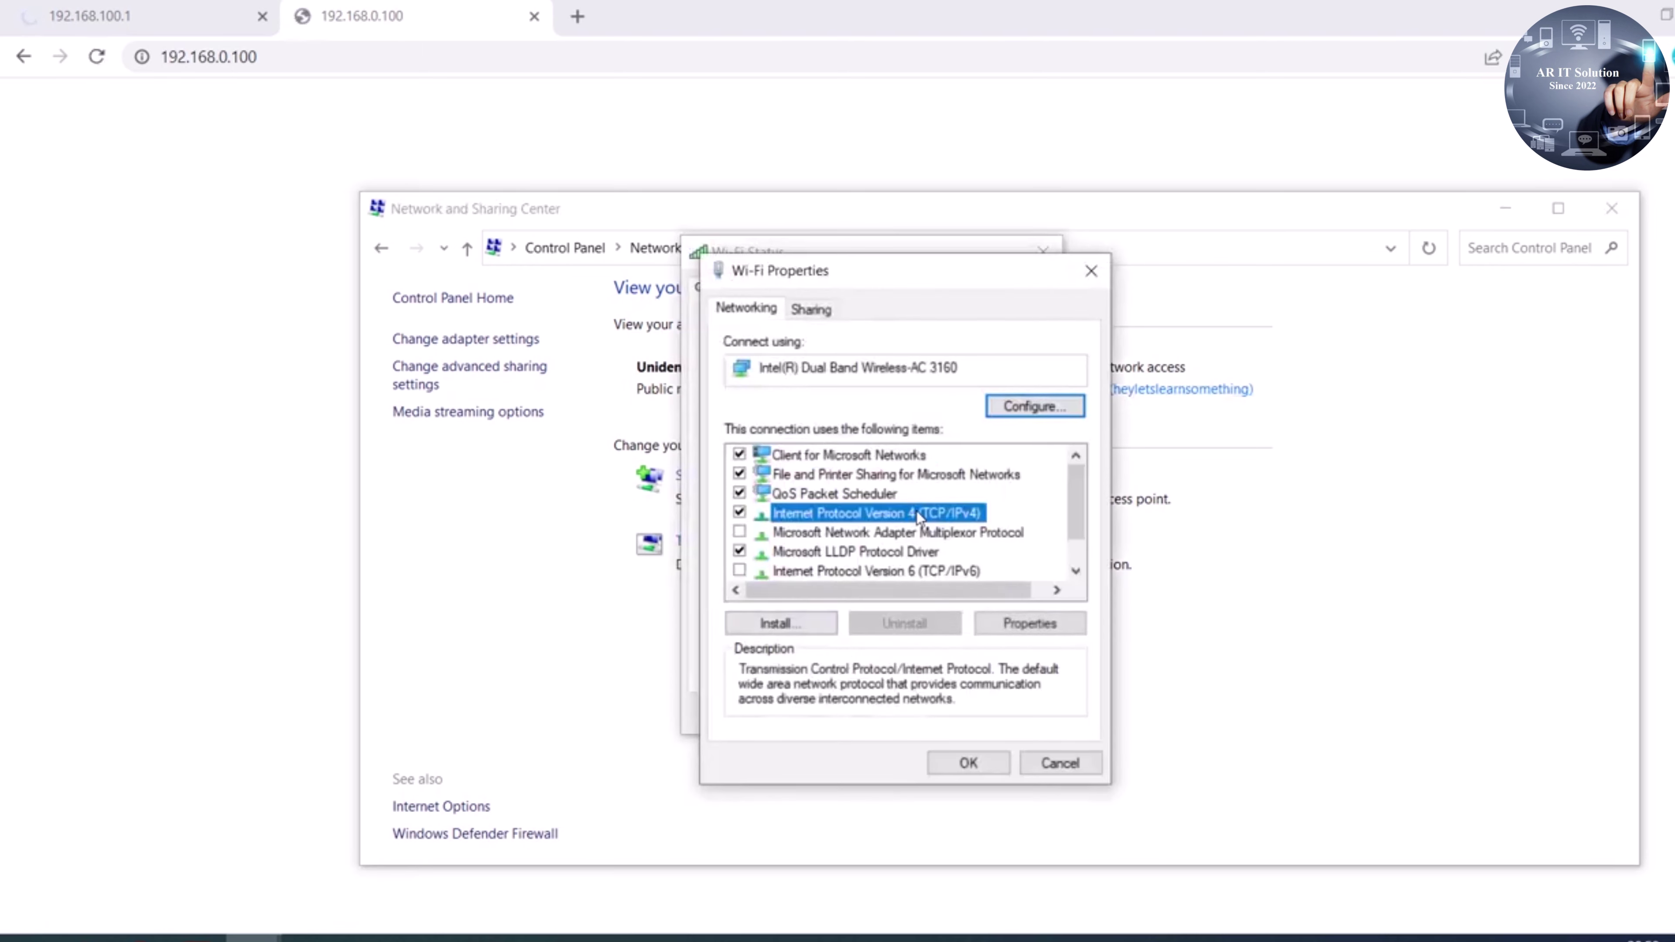
double_click(880, 512)
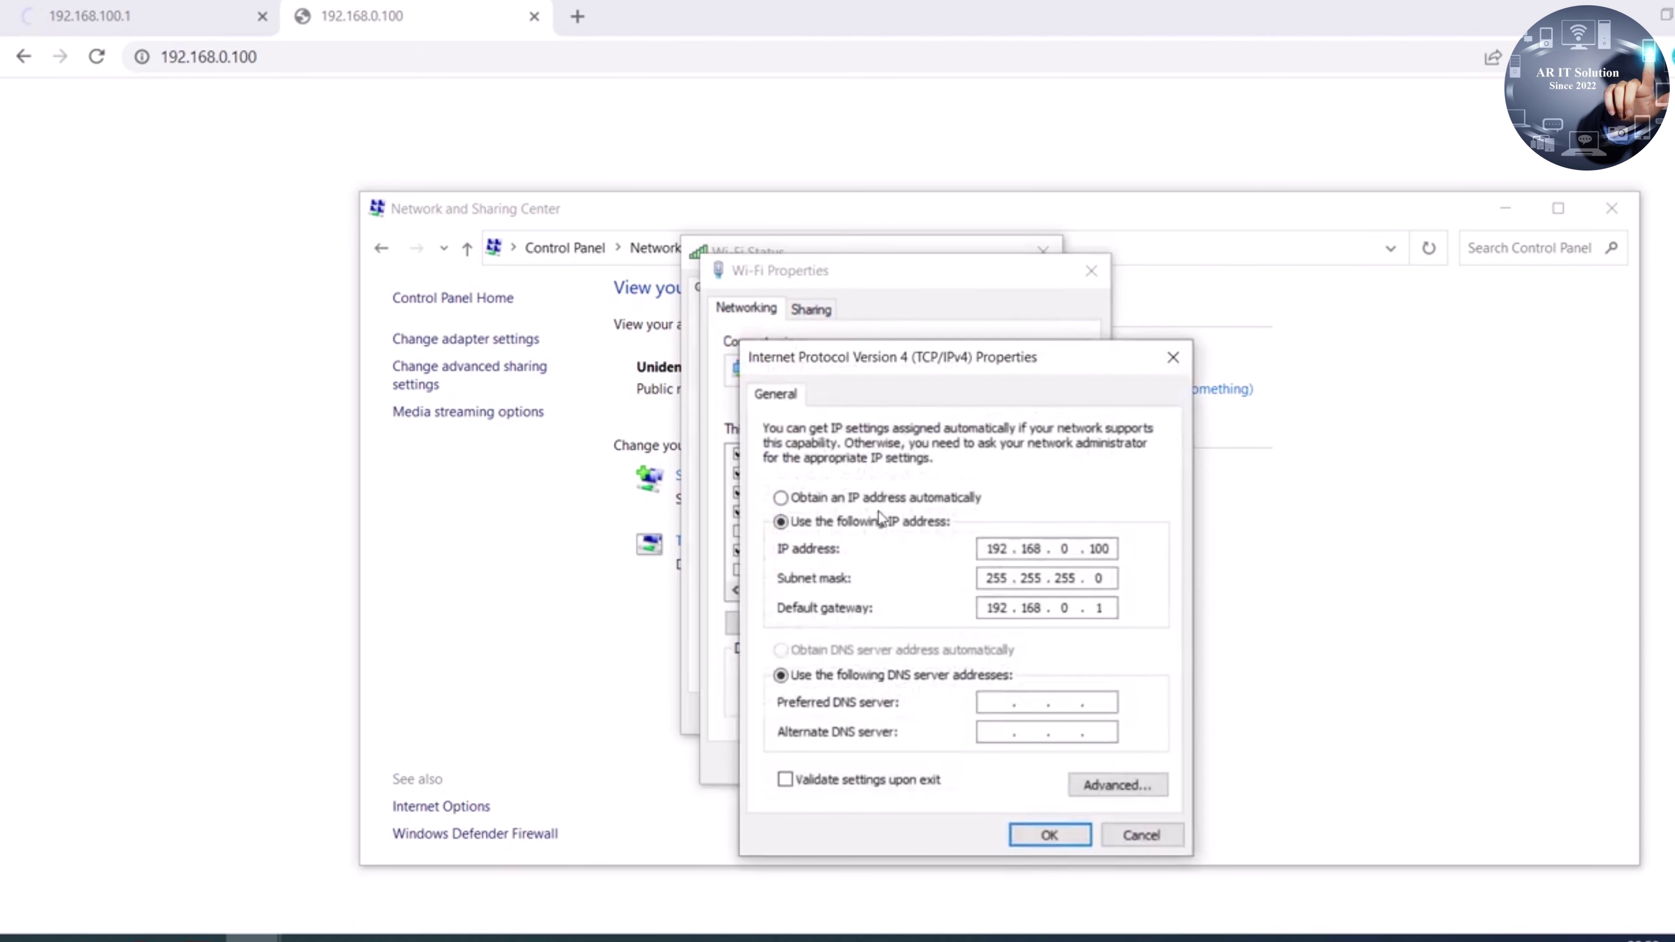
Set Wi-Fi IPv4 to obtain an IP address automatically, confirm, and close Network and Sharing Center
left_click(781, 498)
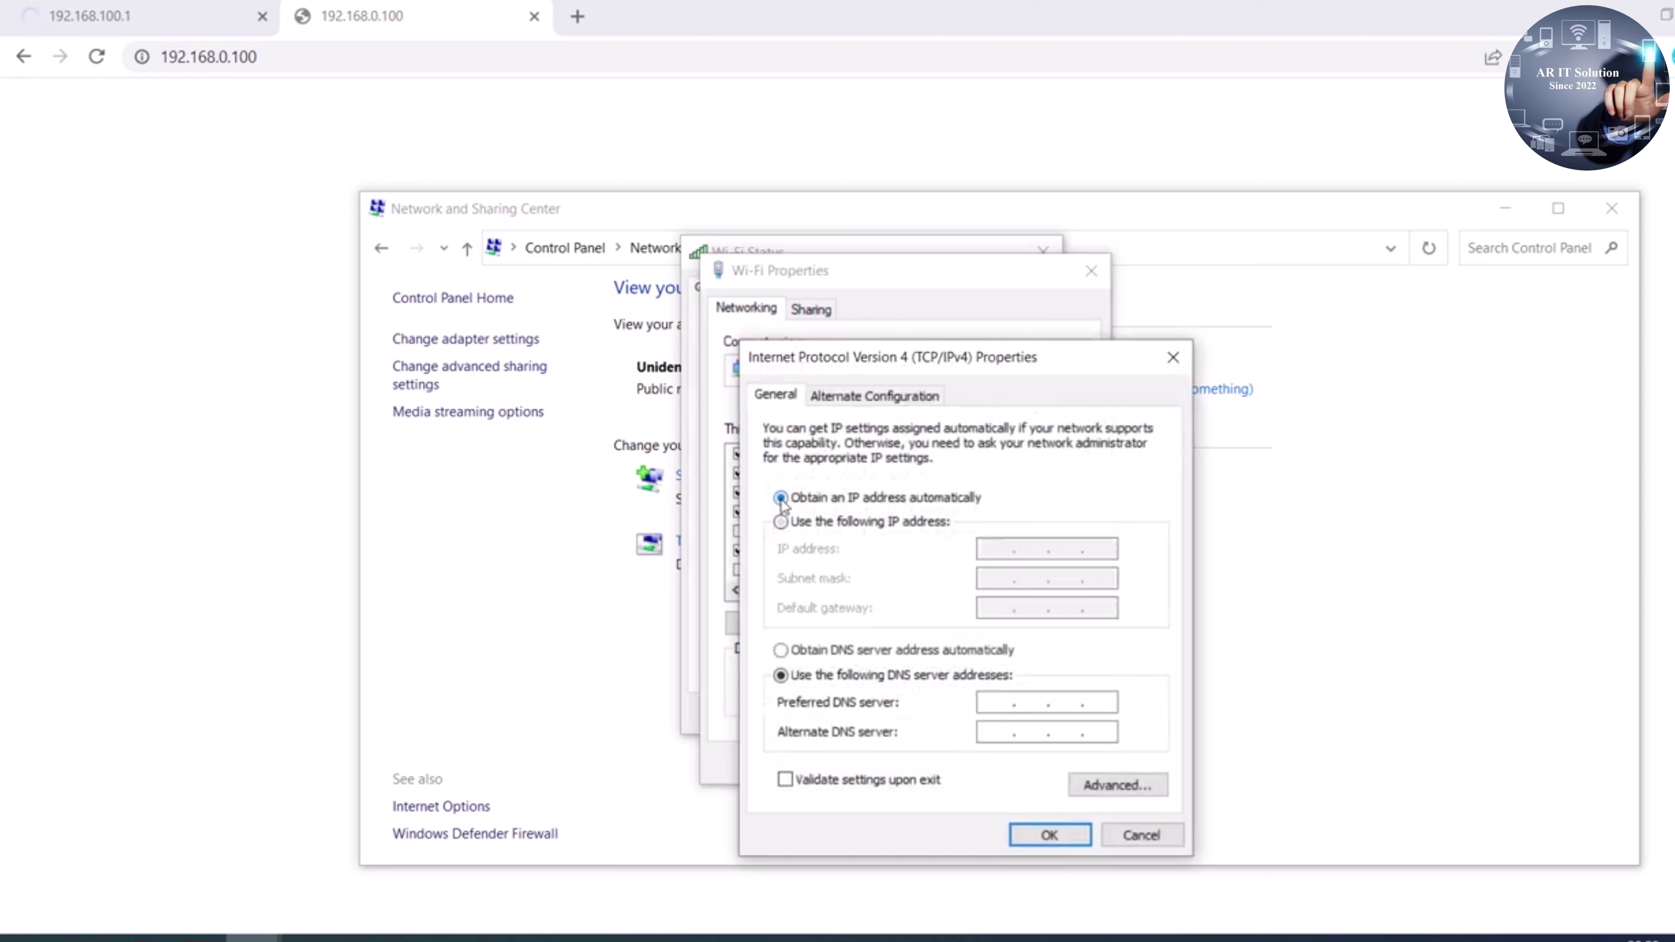
left_click(1069, 842)
left_click(964, 760)
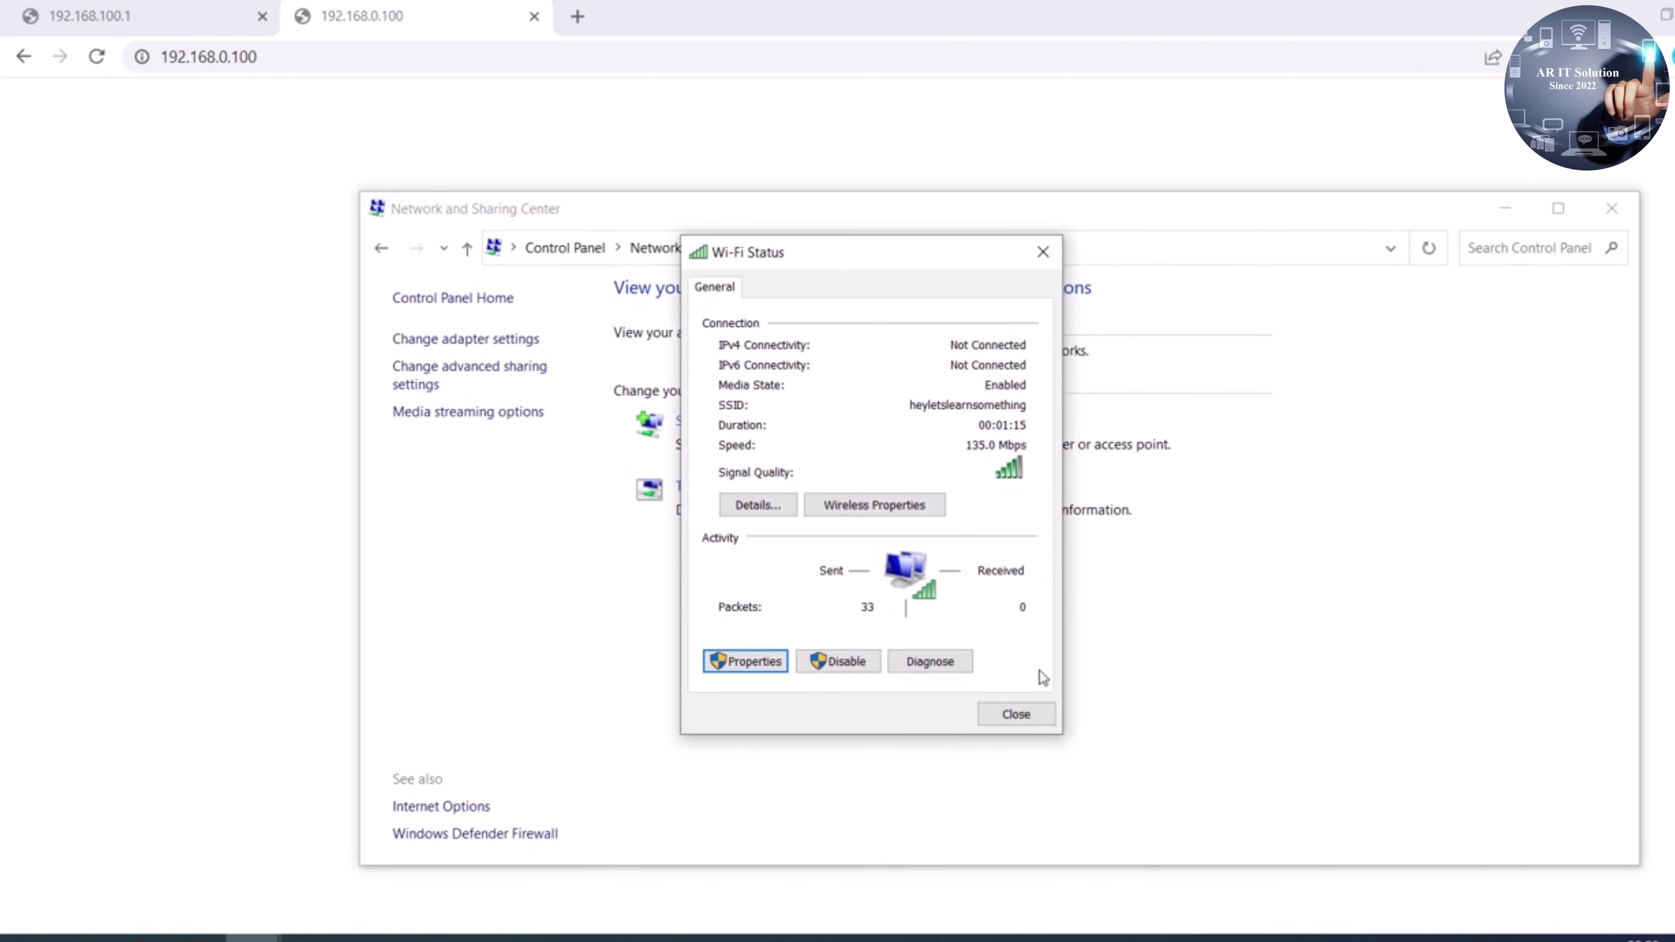
left_click(1035, 720)
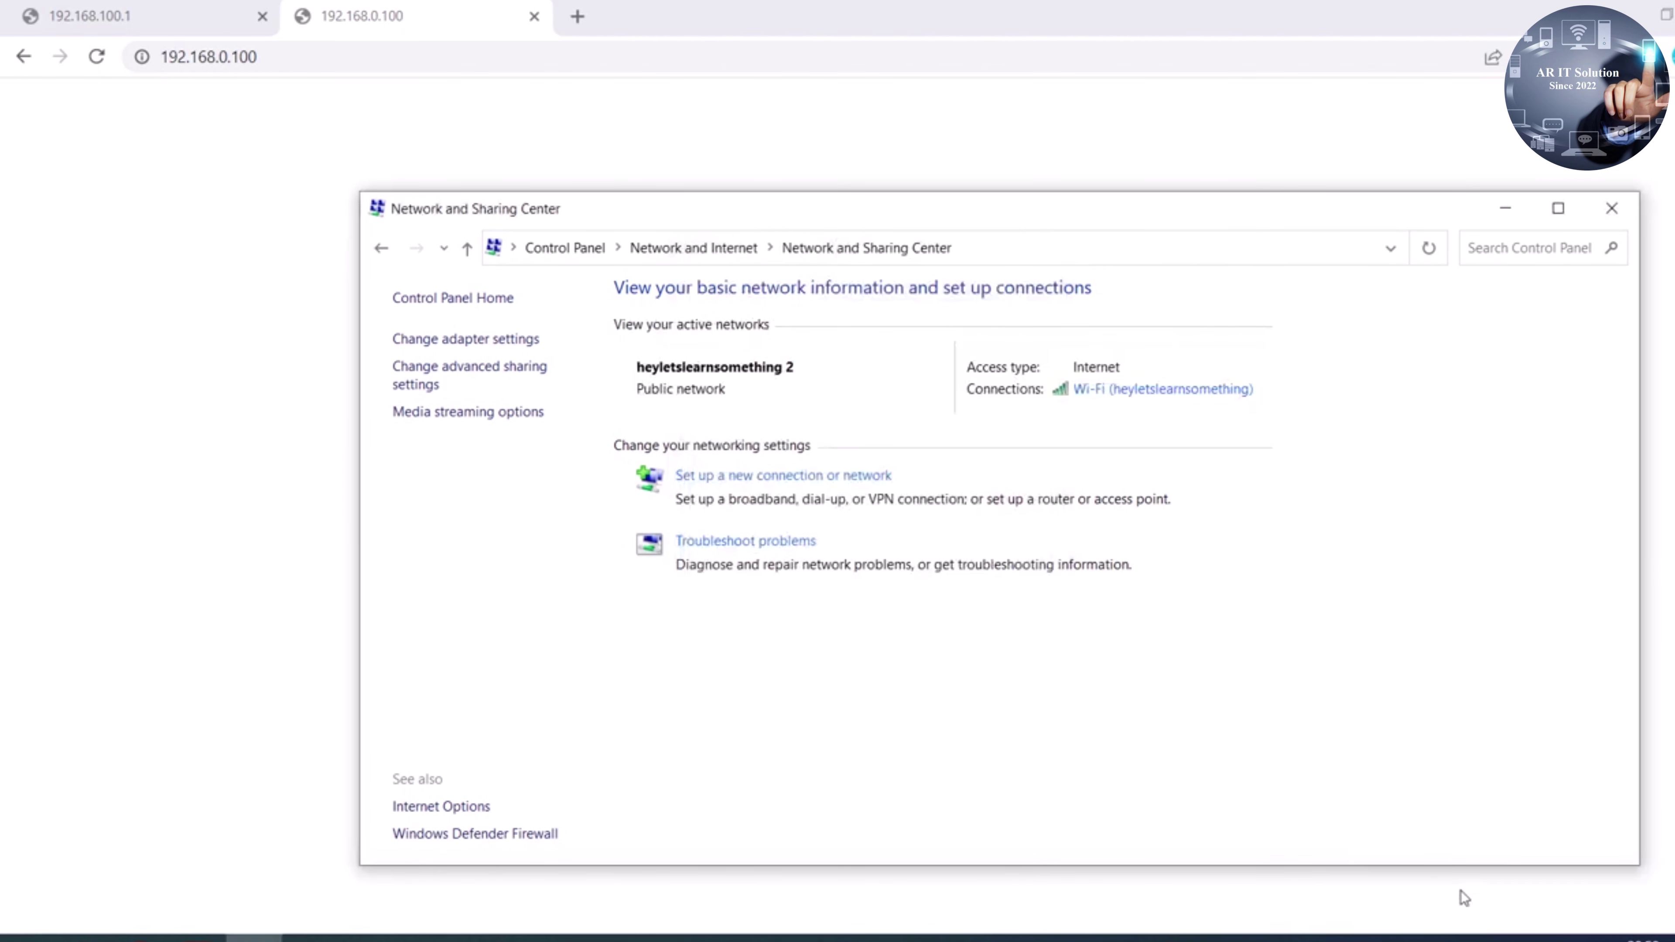
left_click(1583, 938)
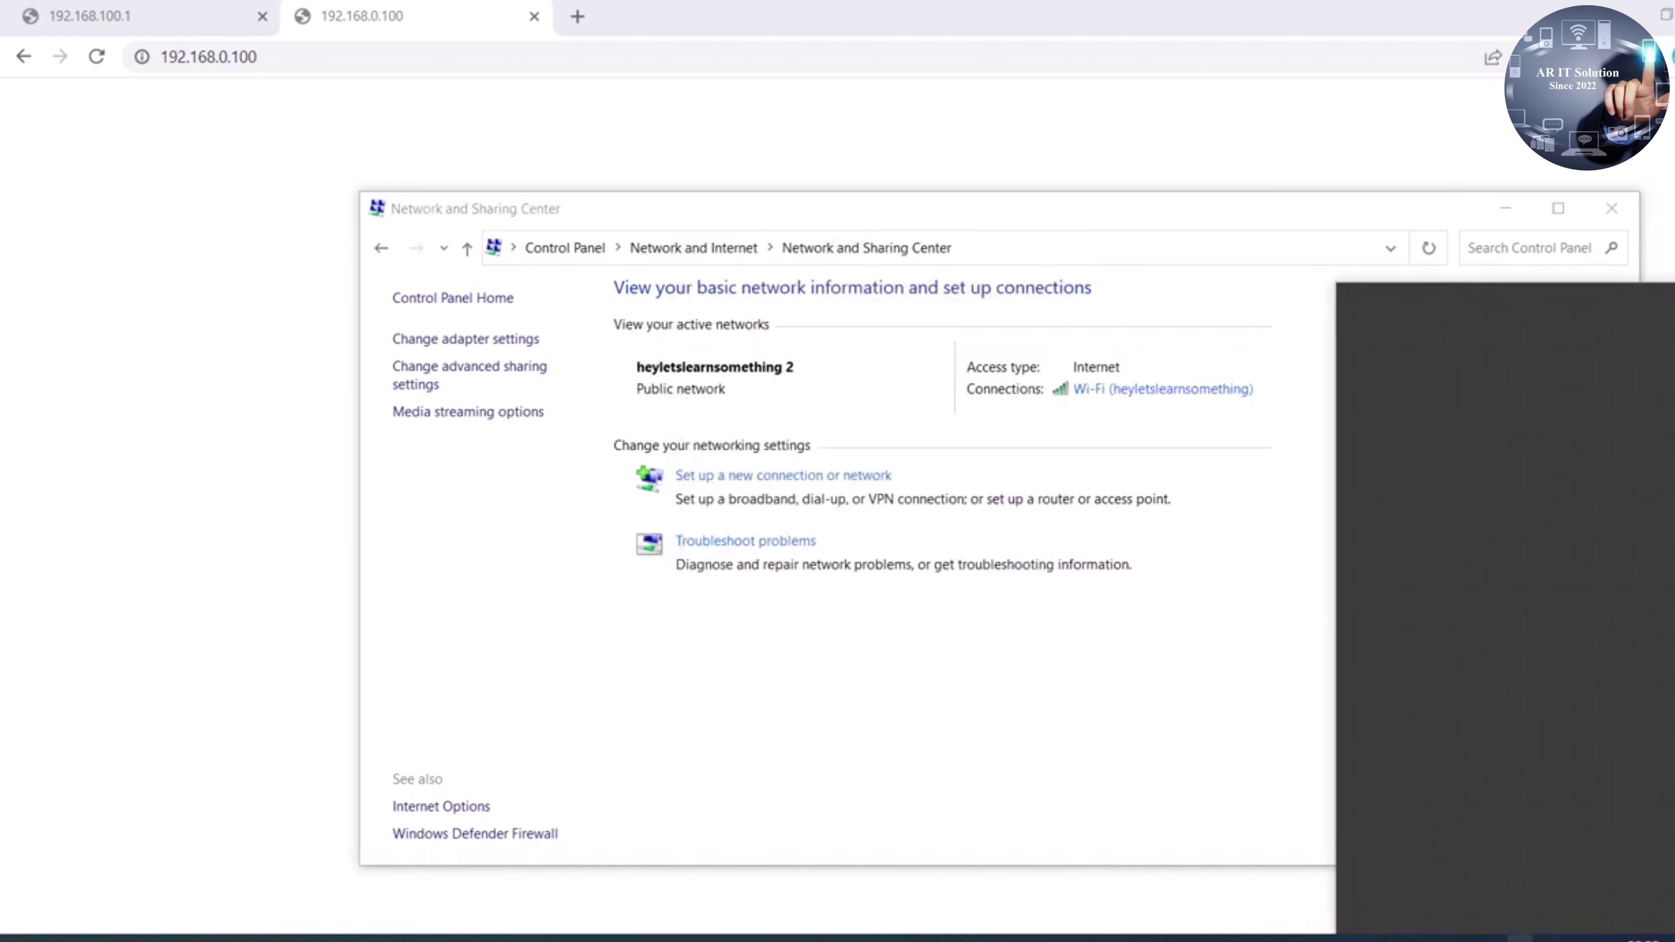
left_click(1177, 576)
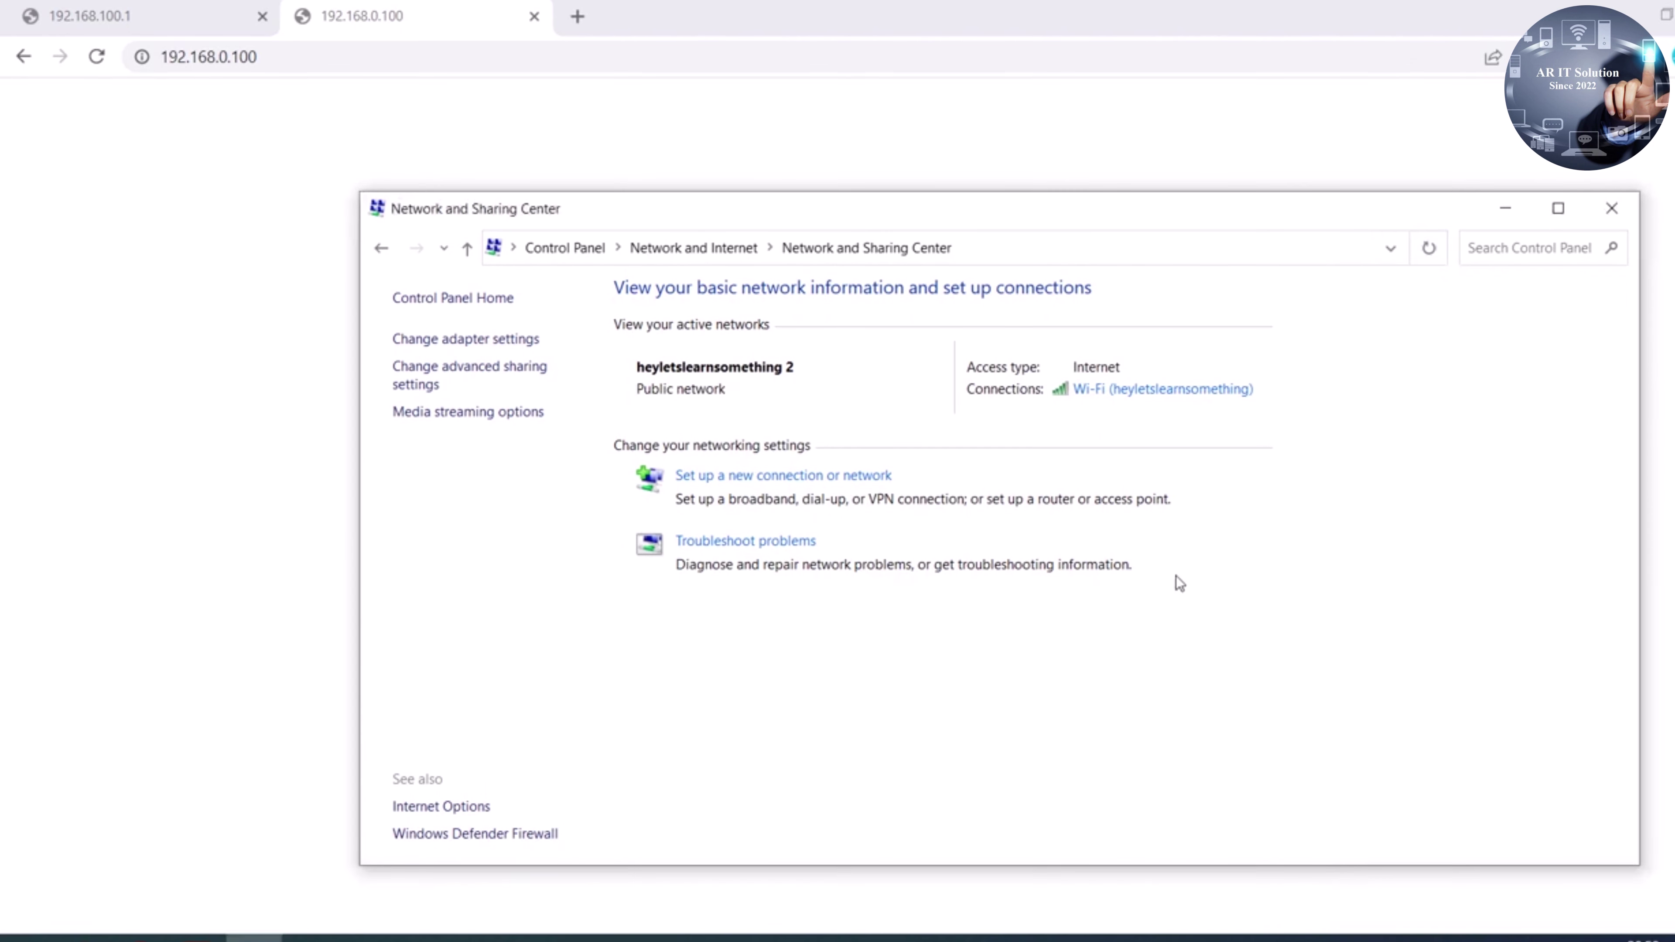
left_click(1609, 221)
Try loading 192.168.0.1 in Chrome's address bar
left_click(265, 45)
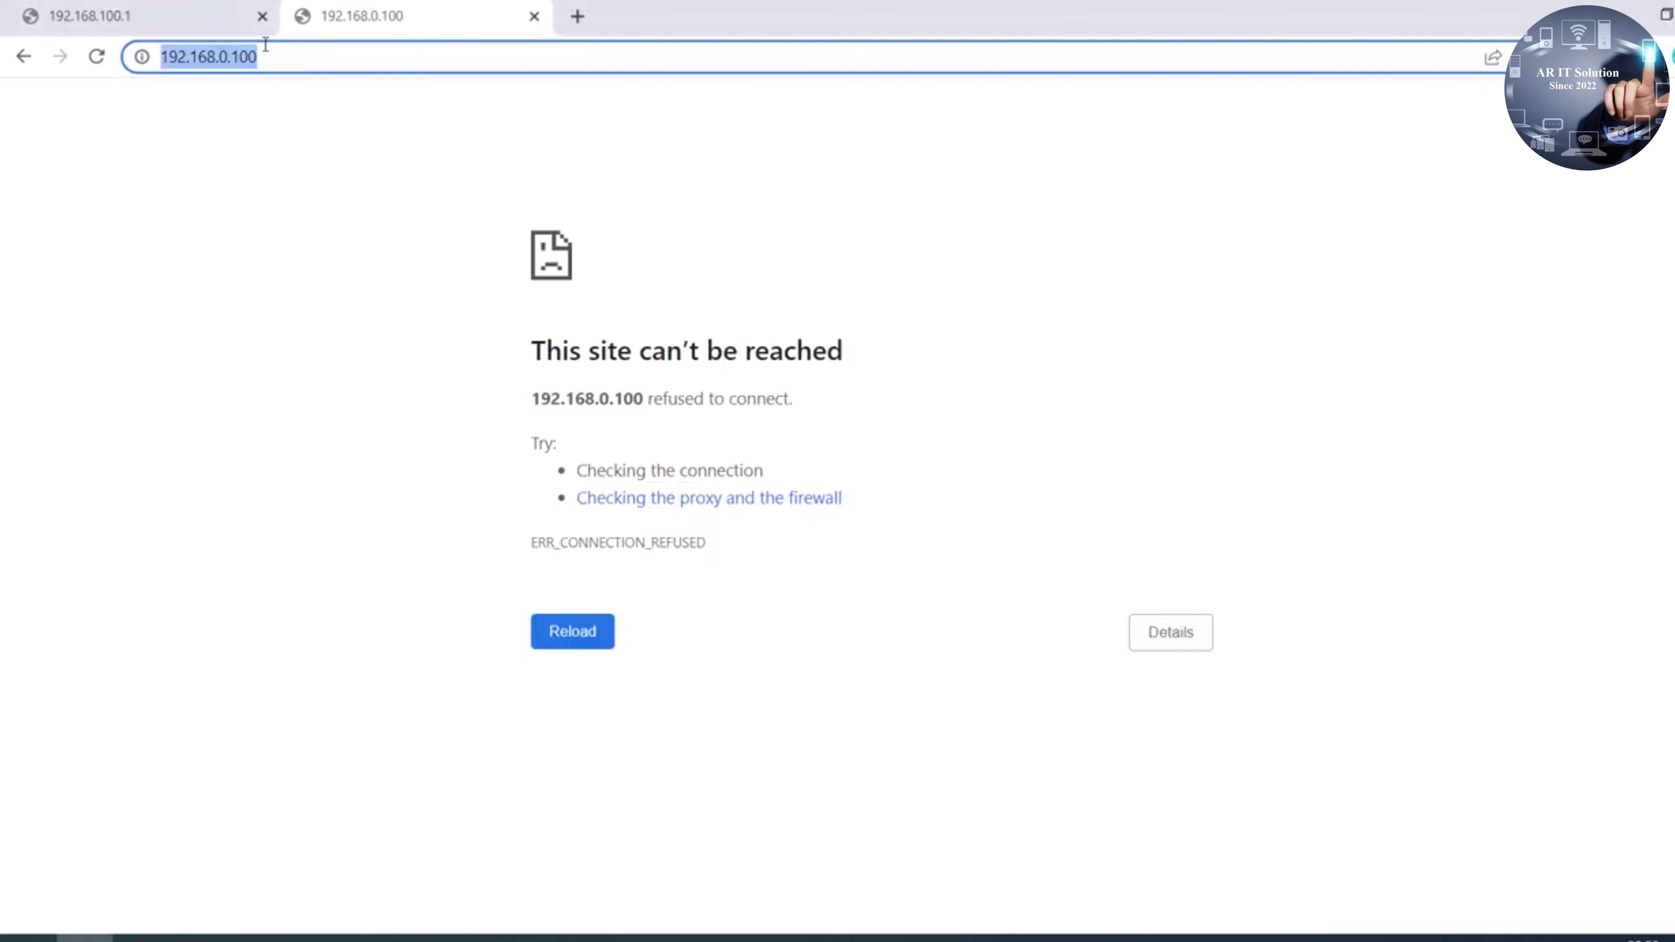
type("192.168")
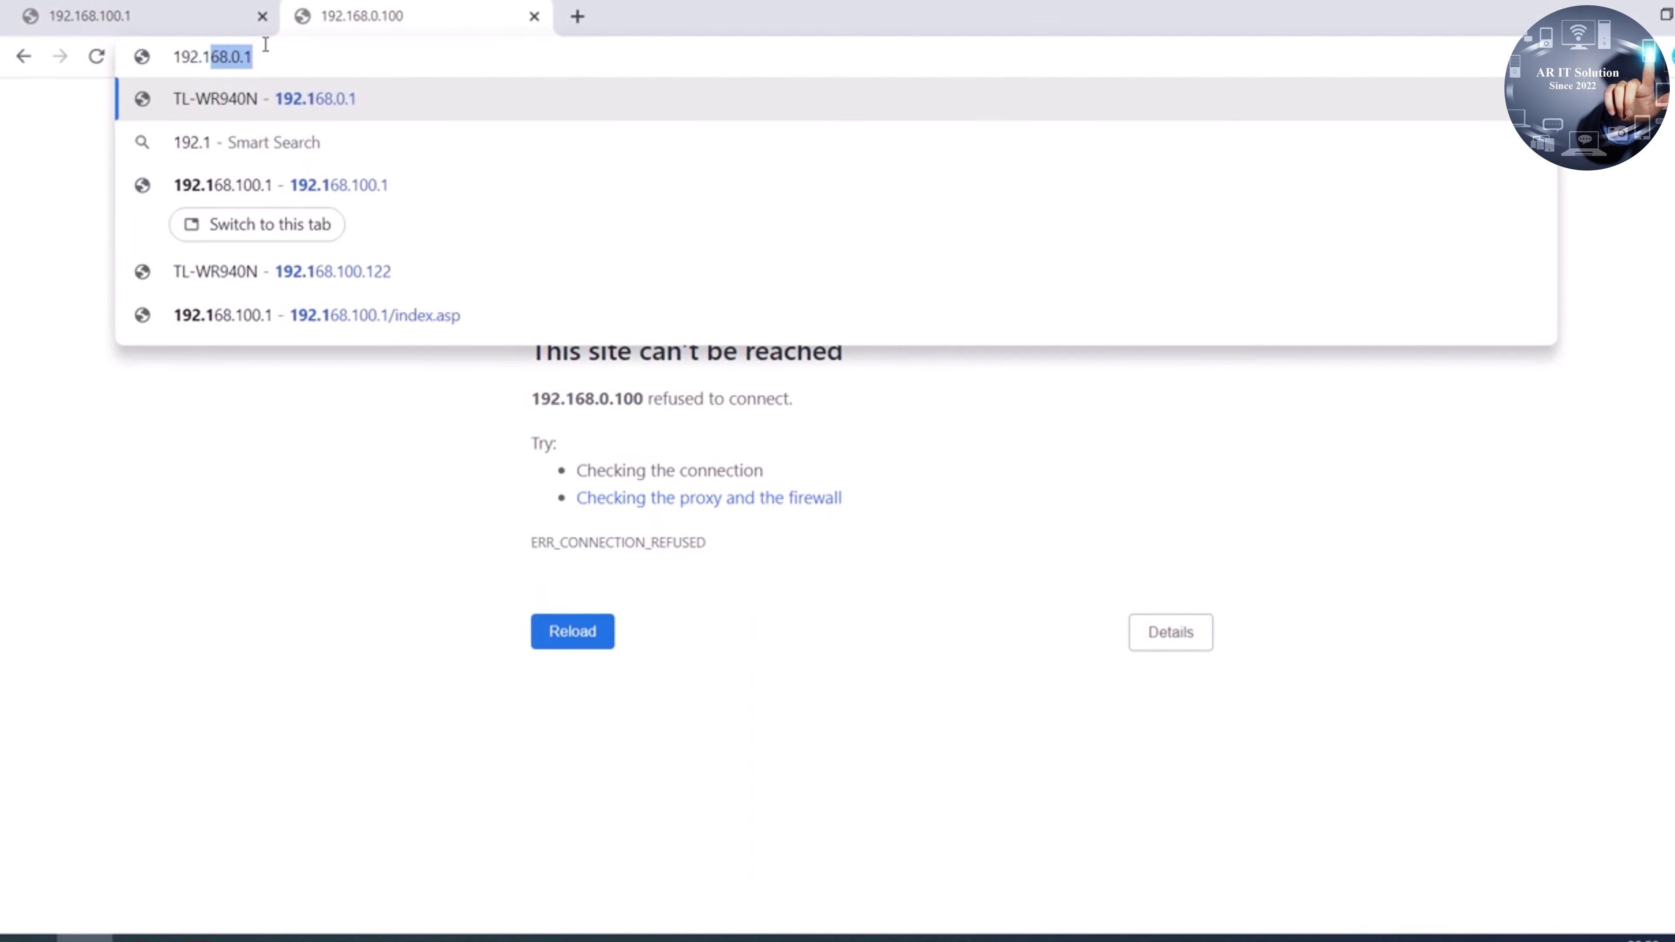
type(".0.1")
key("Return")
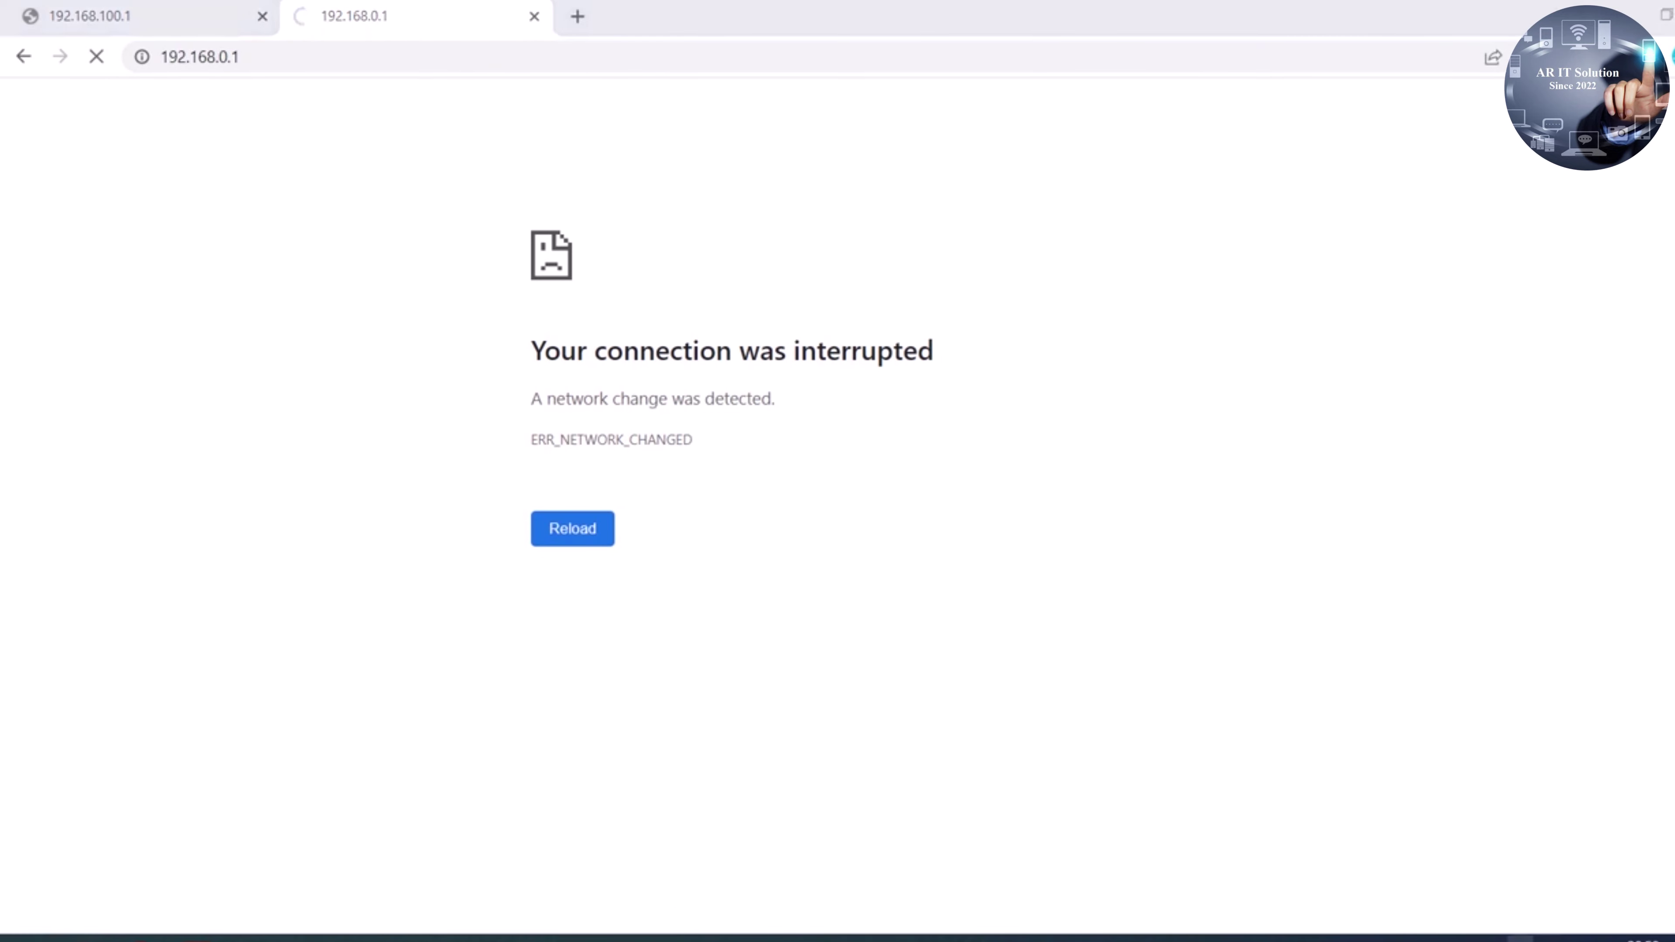
Copy the Wi-Fi's IPv4 DNS server 192.168.100.1 from Settings and return to its Chrome tab
left_click(1583, 939)
left_click(1429, 368)
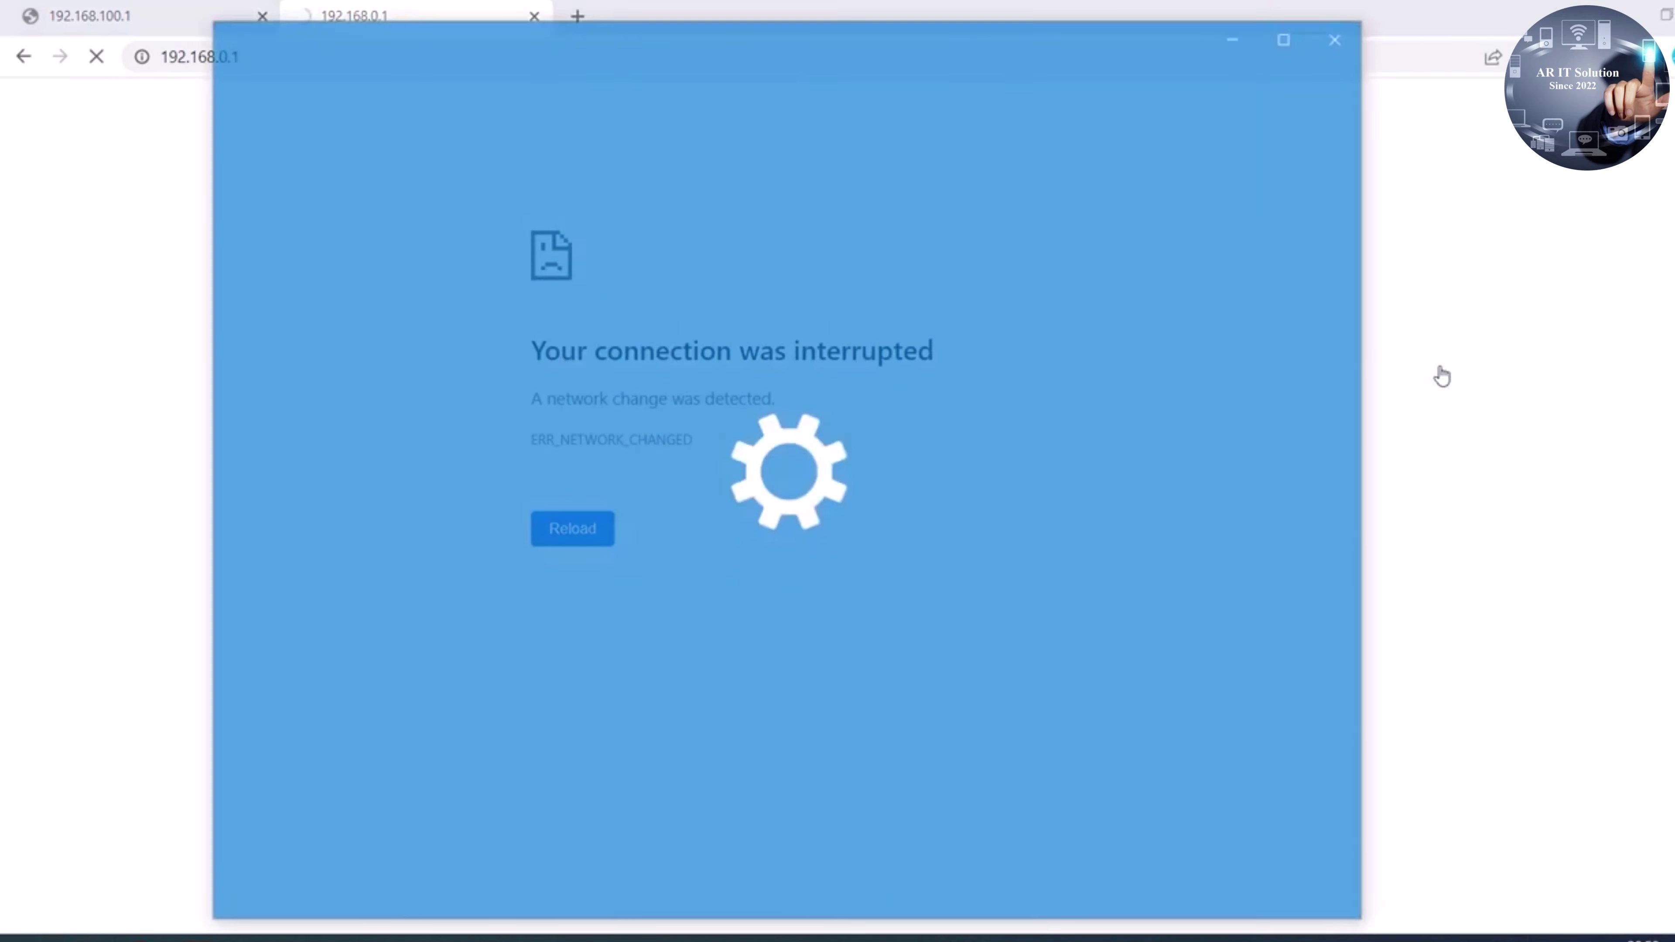
scroll(890, 518, "down", 10)
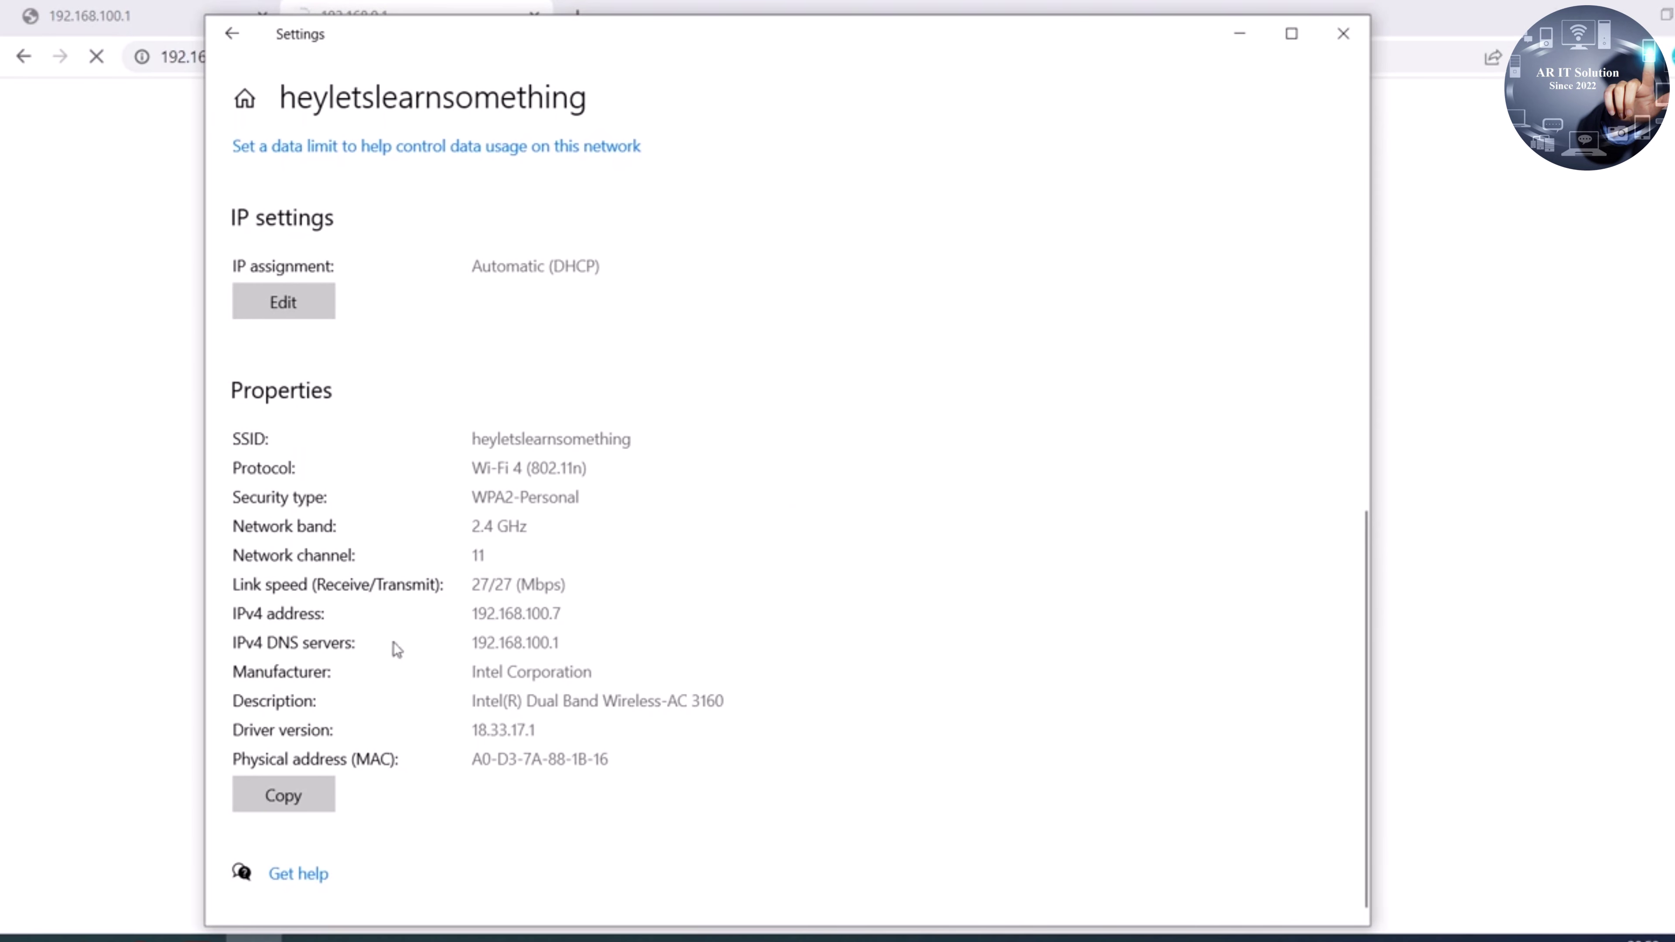
left_click_drag(472, 642, 621, 647)
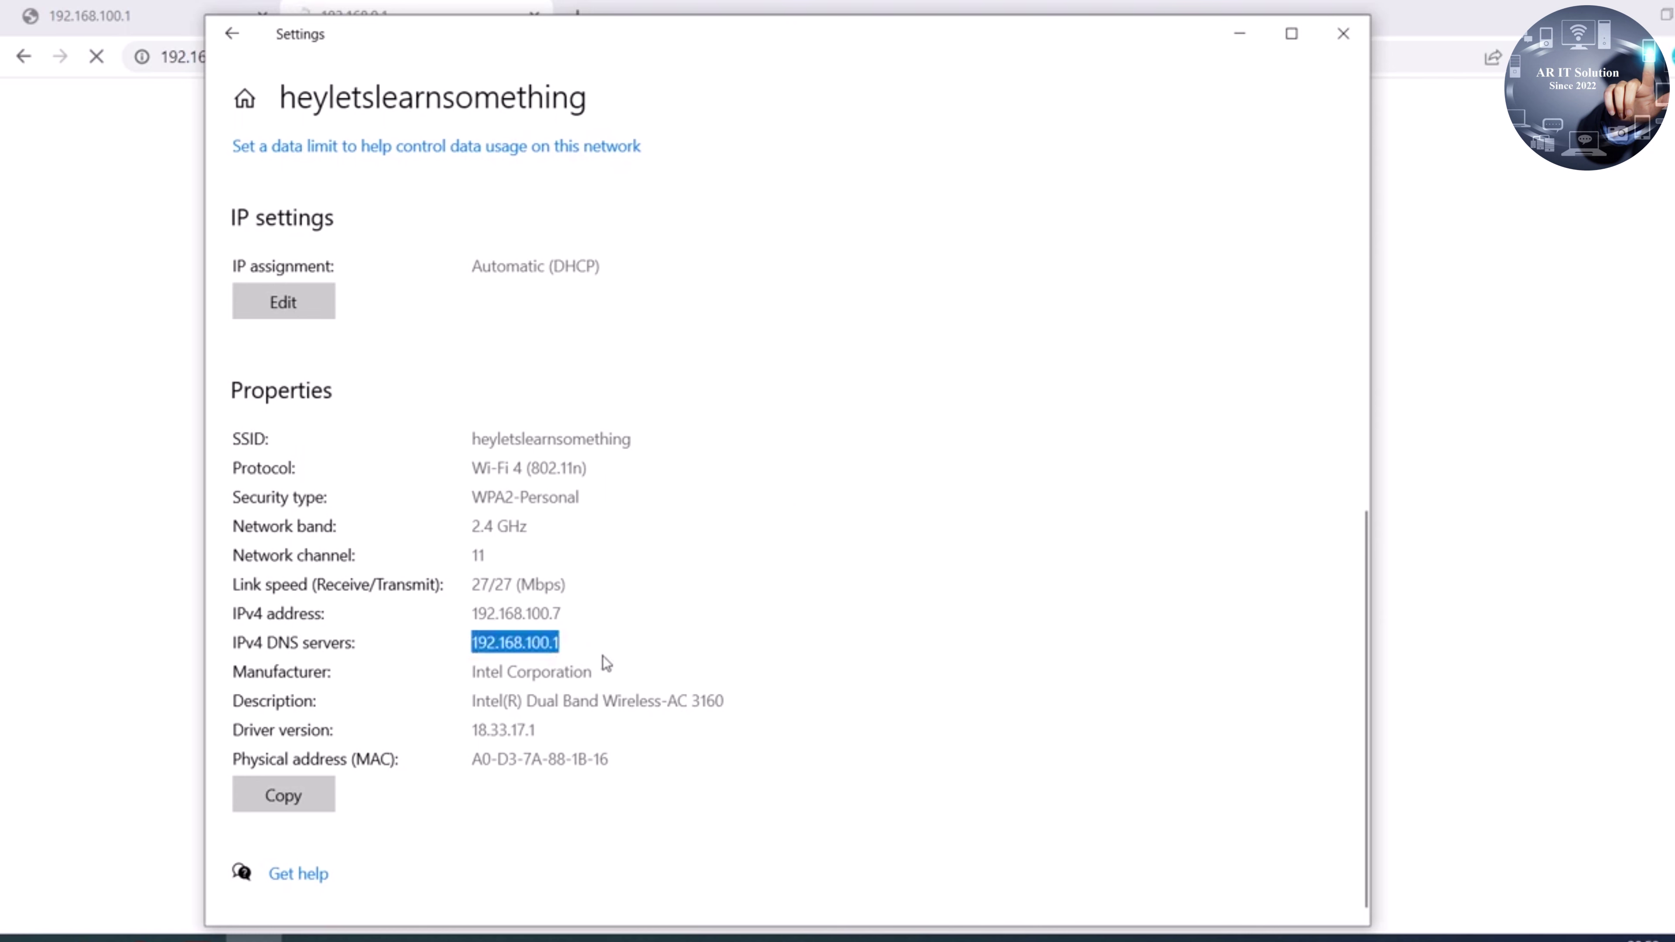
key("ctrl+c")
left_click(414, 8)
left_click(161, 8)
Paste 192.168.100.1 to reload the HG8245H login page, then close the network Settings window
left_click(250, 57)
key("ctrl+v")
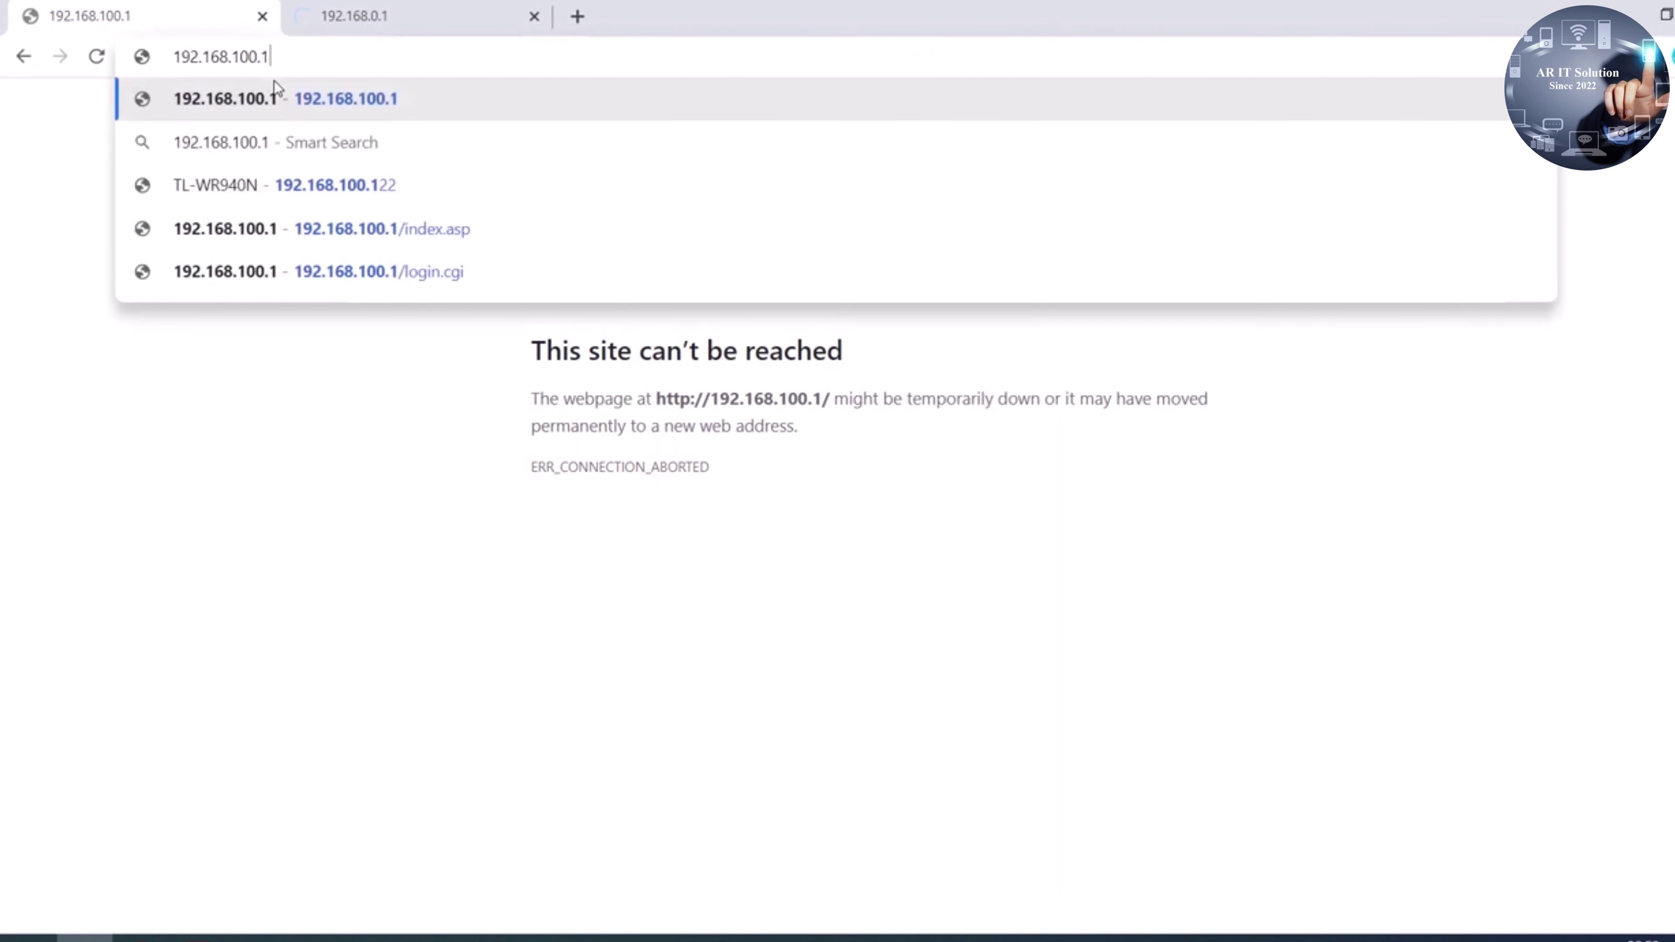
key("Return")
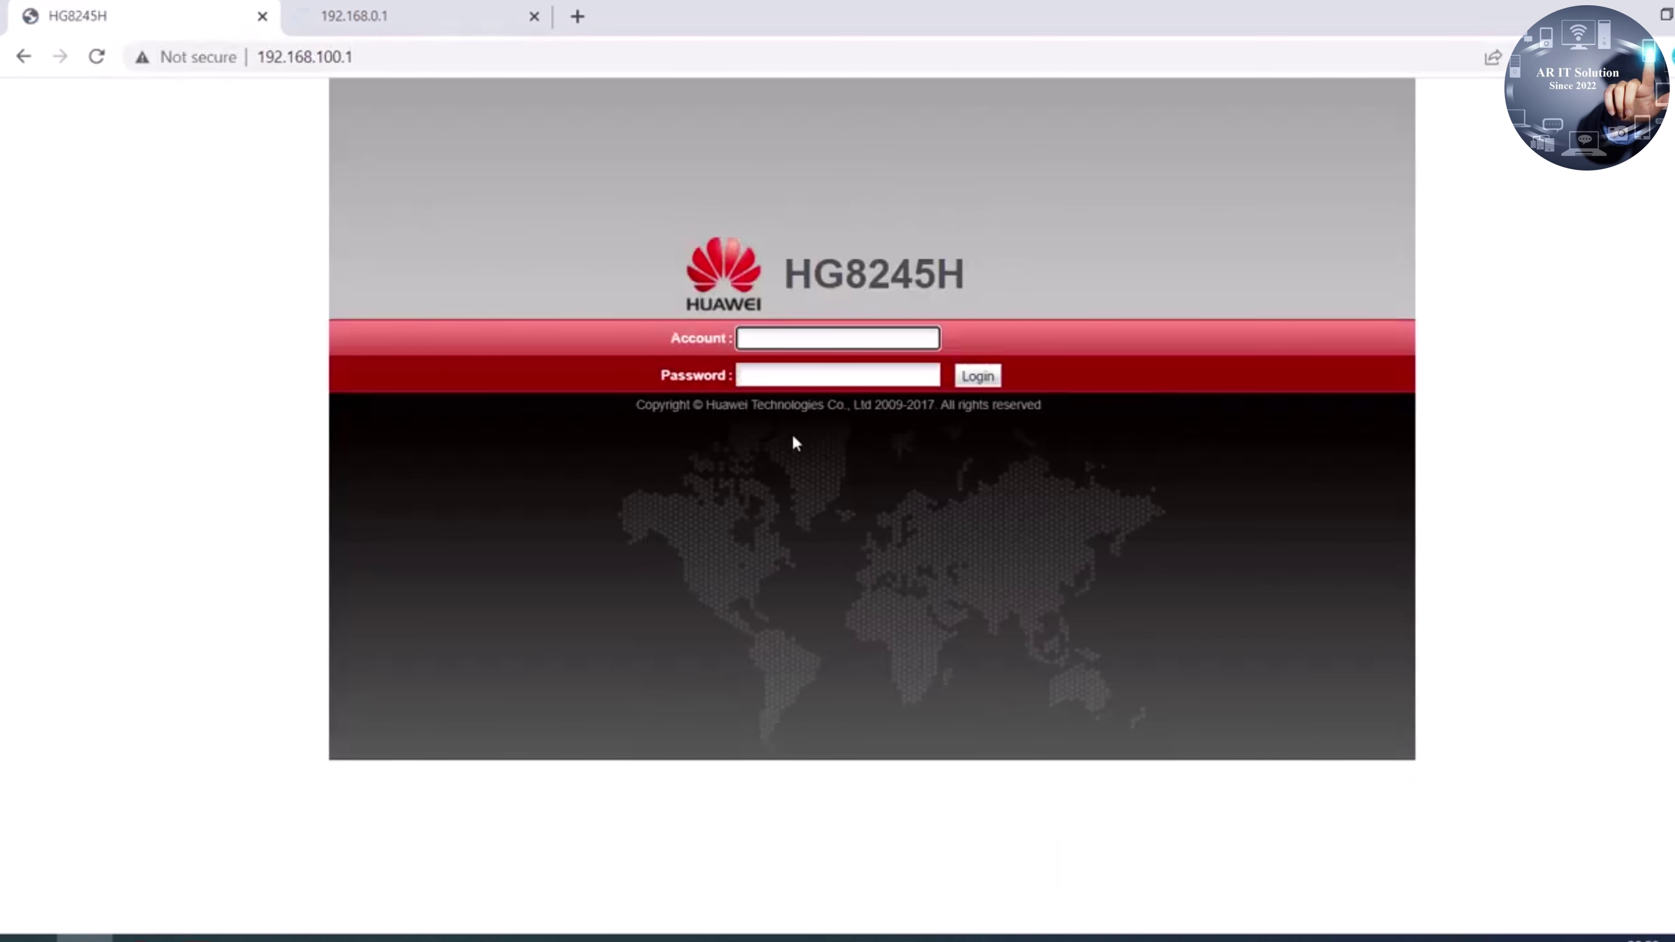
left_click(254, 937)
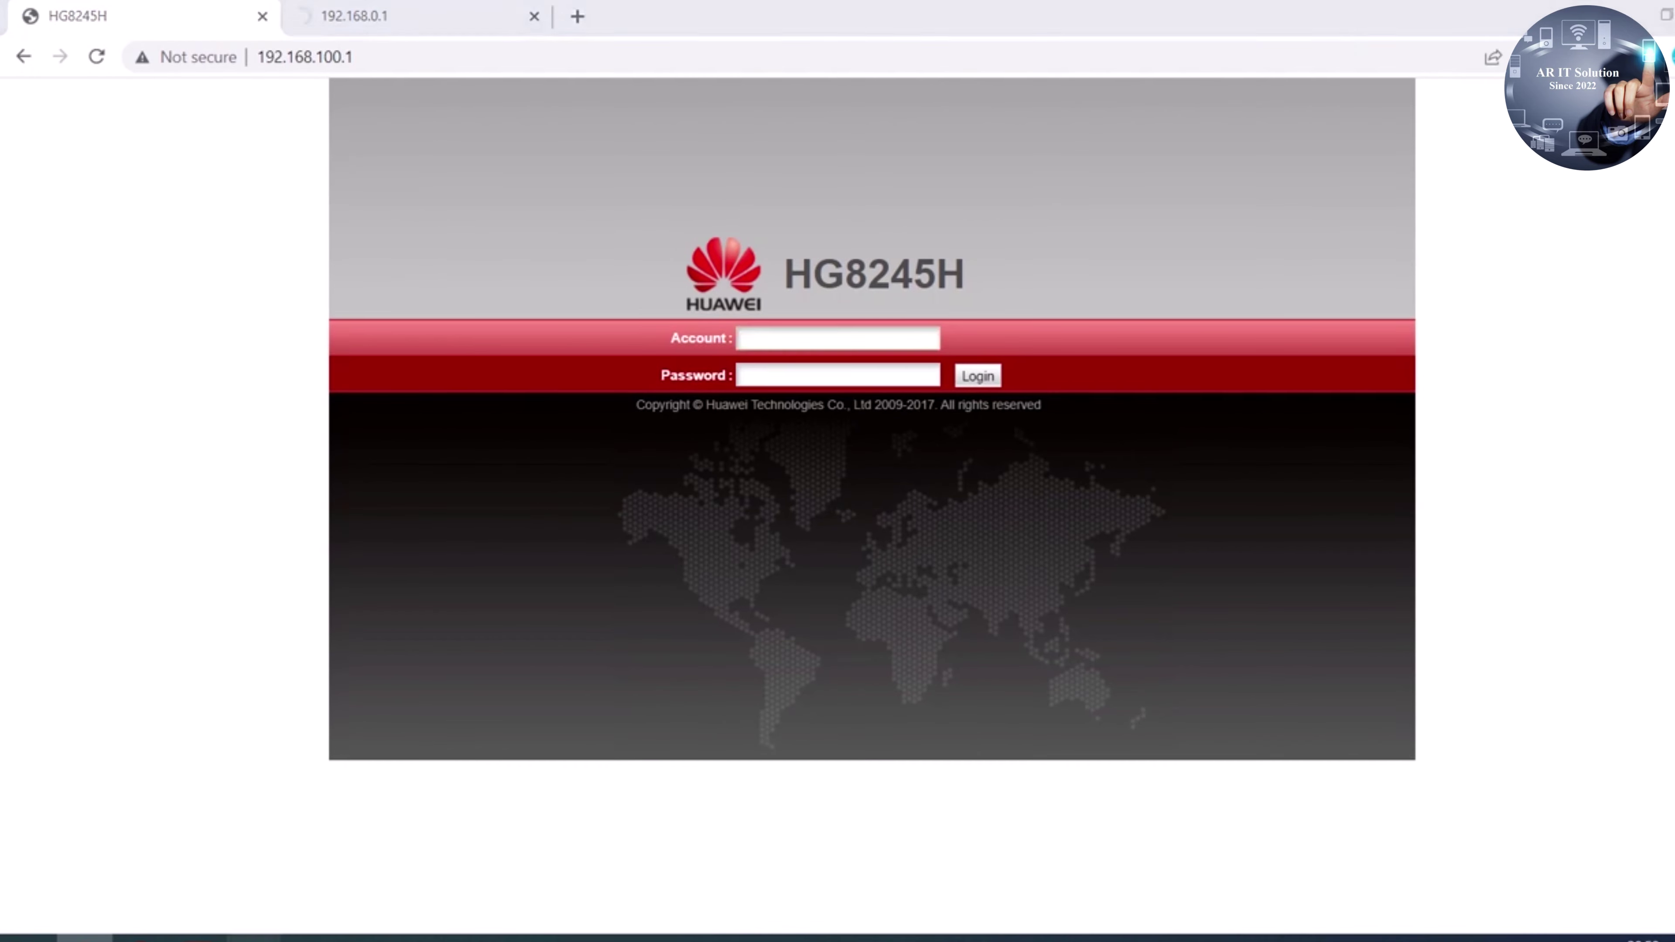
left_click(1339, 30)
Open the Wi-Fi connection's IPv4 properties through Control Panel's Network and Sharing Center
key("super")
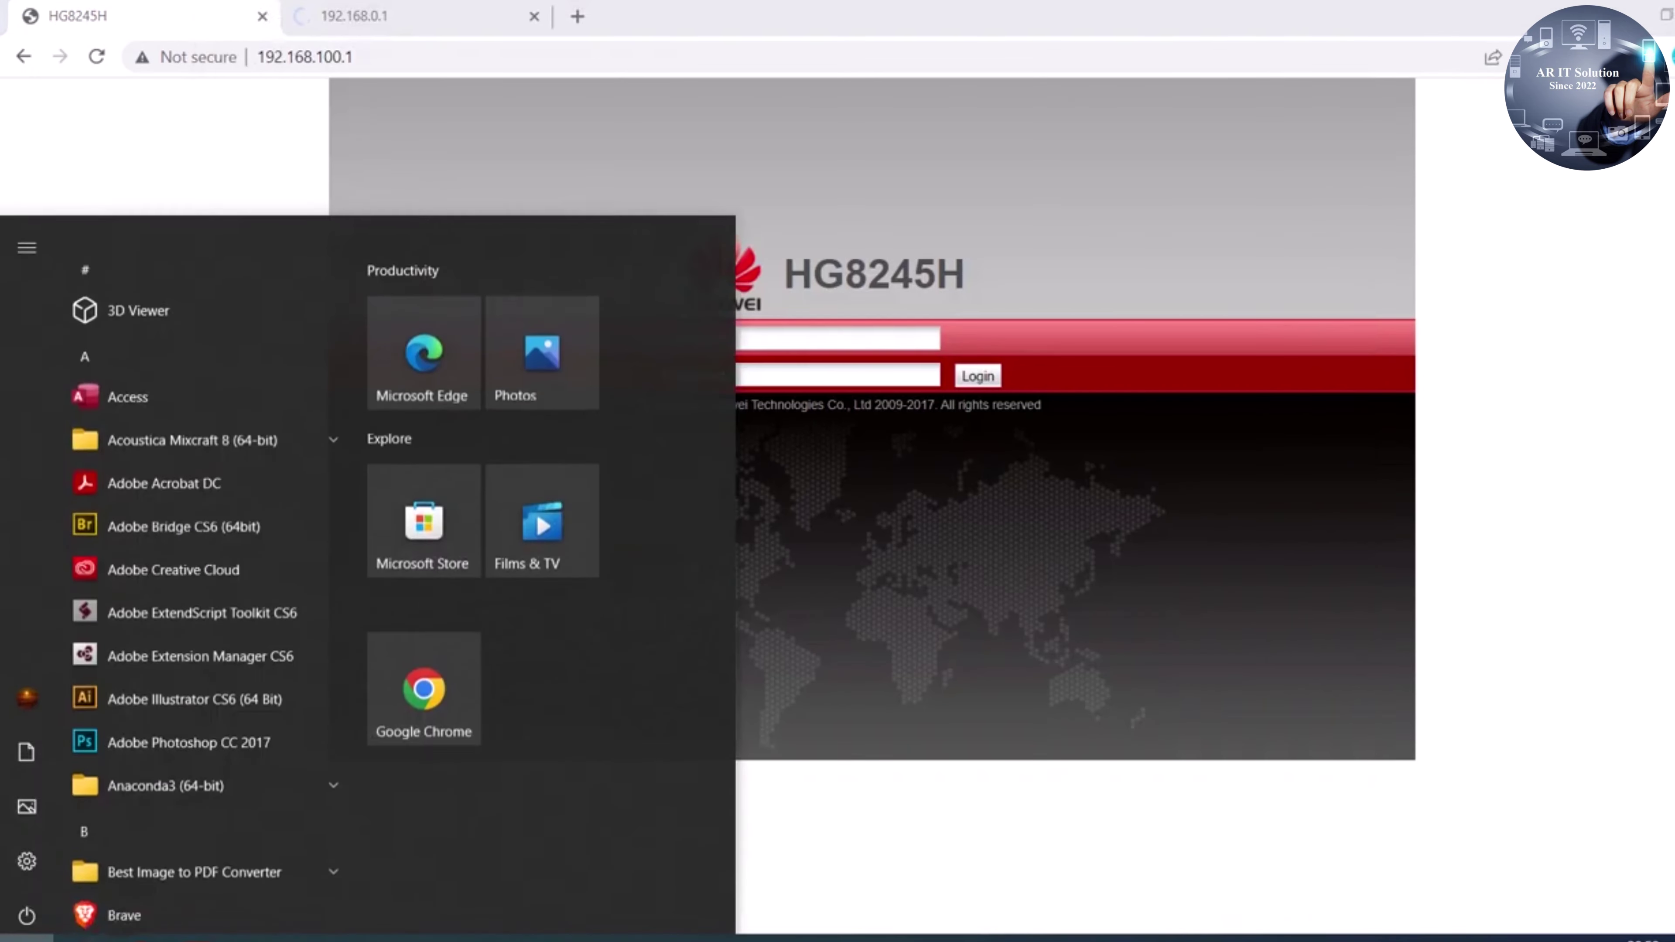
type("contr")
key("Return")
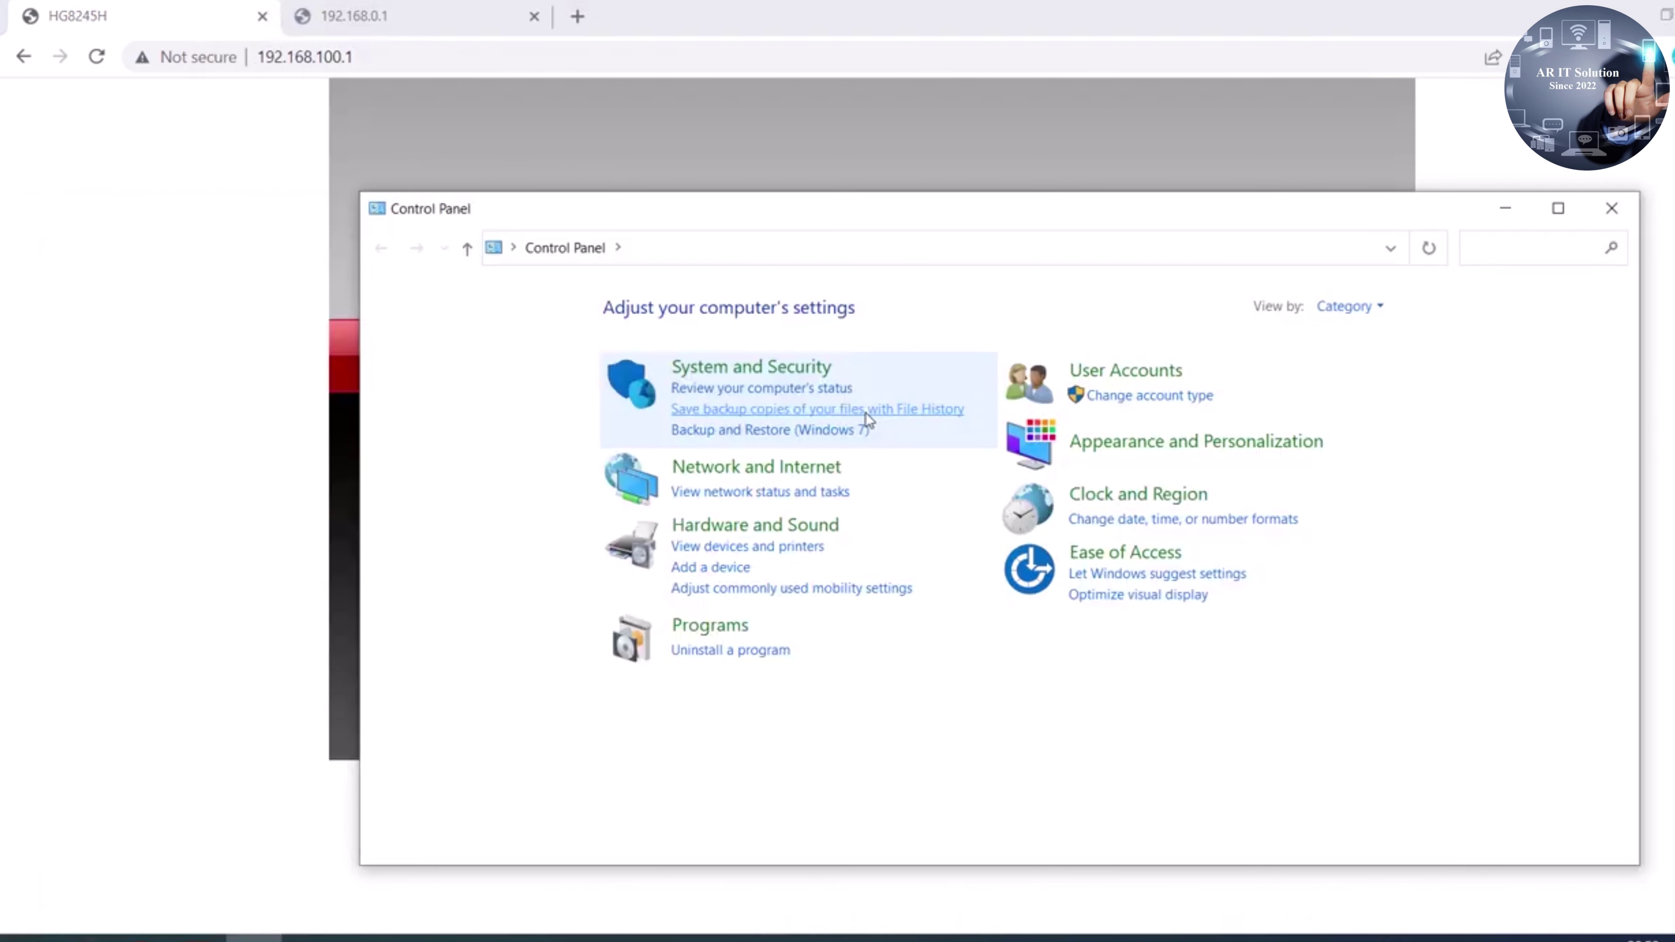
left_click(821, 480)
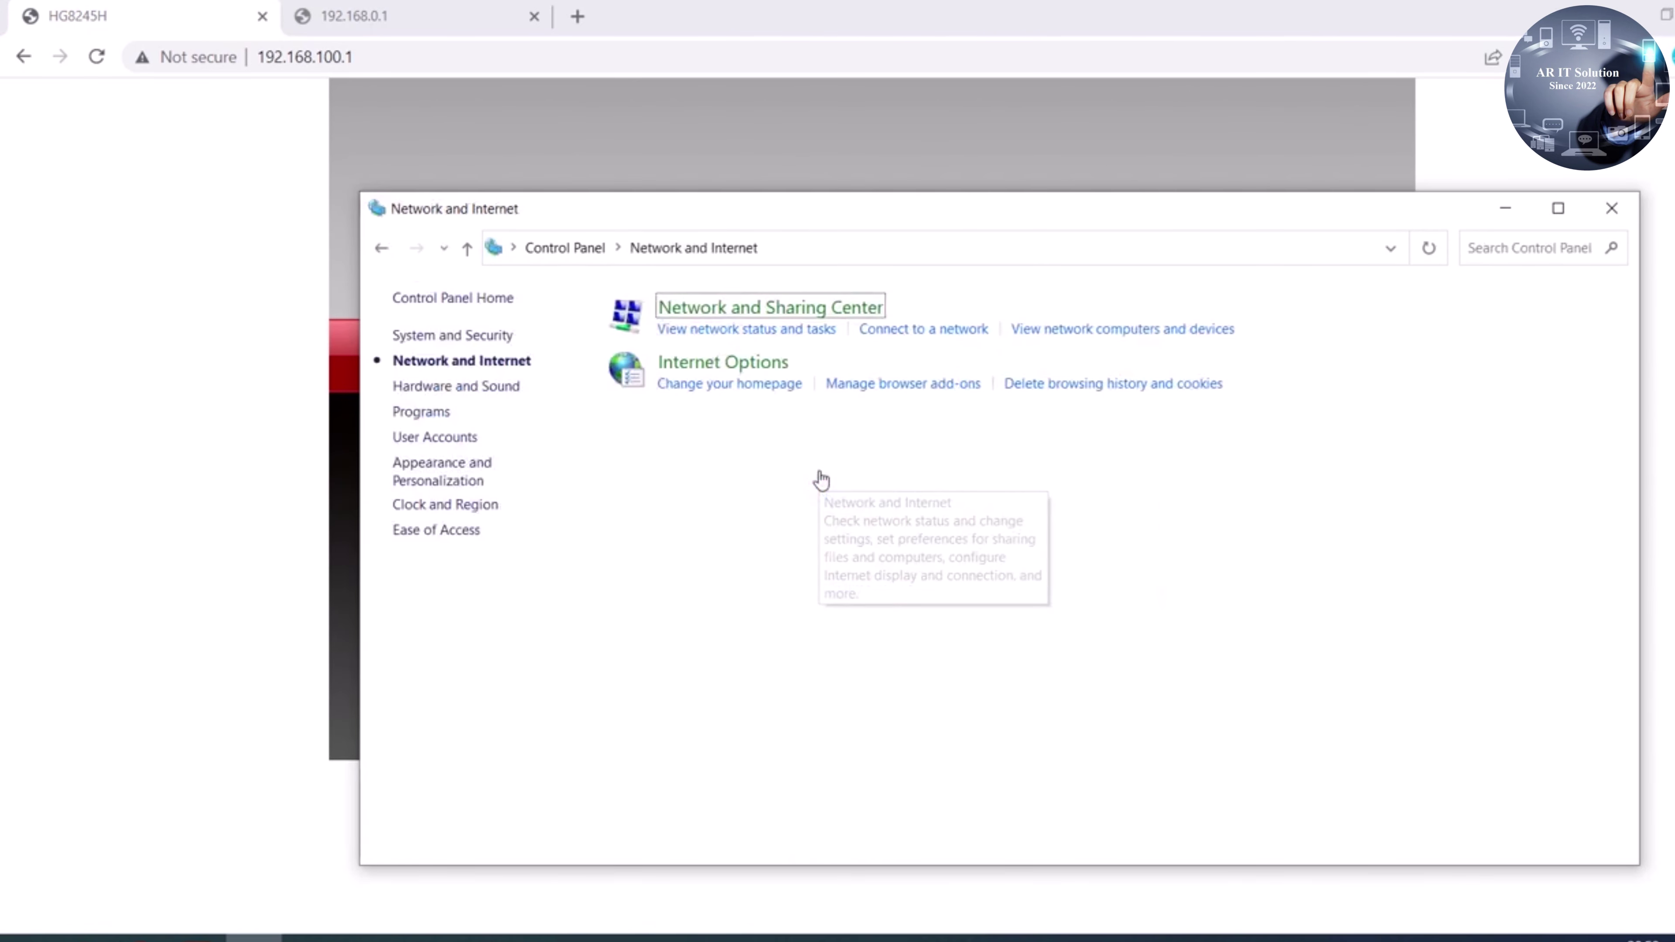
left_click(788, 319)
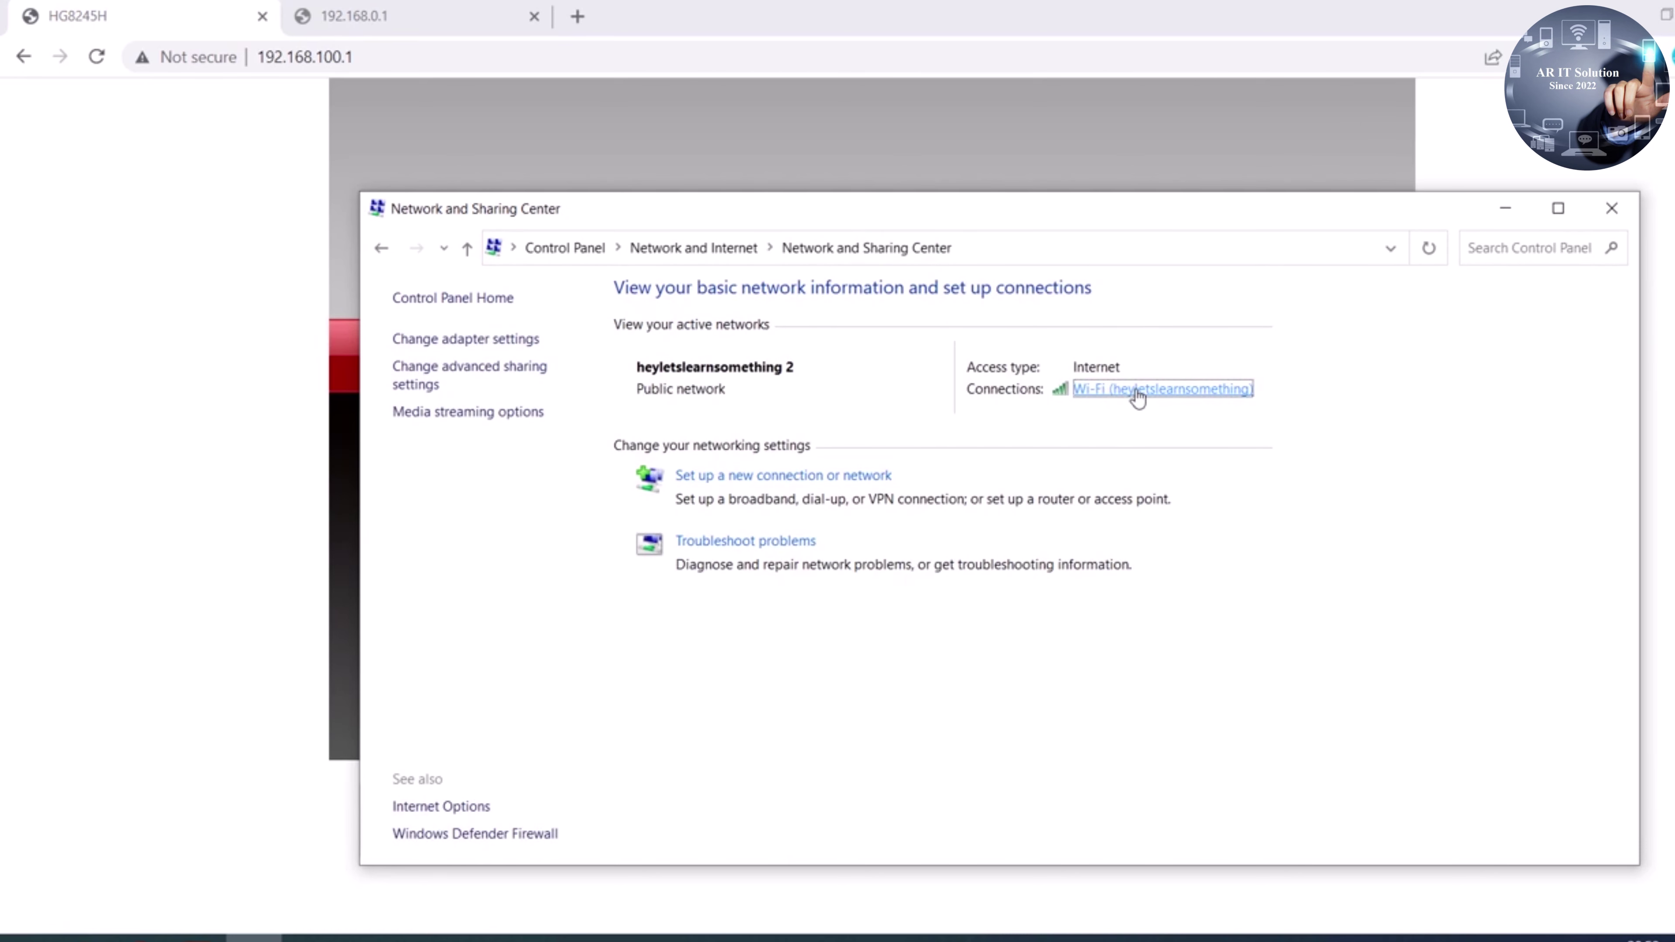
left_click(1139, 393)
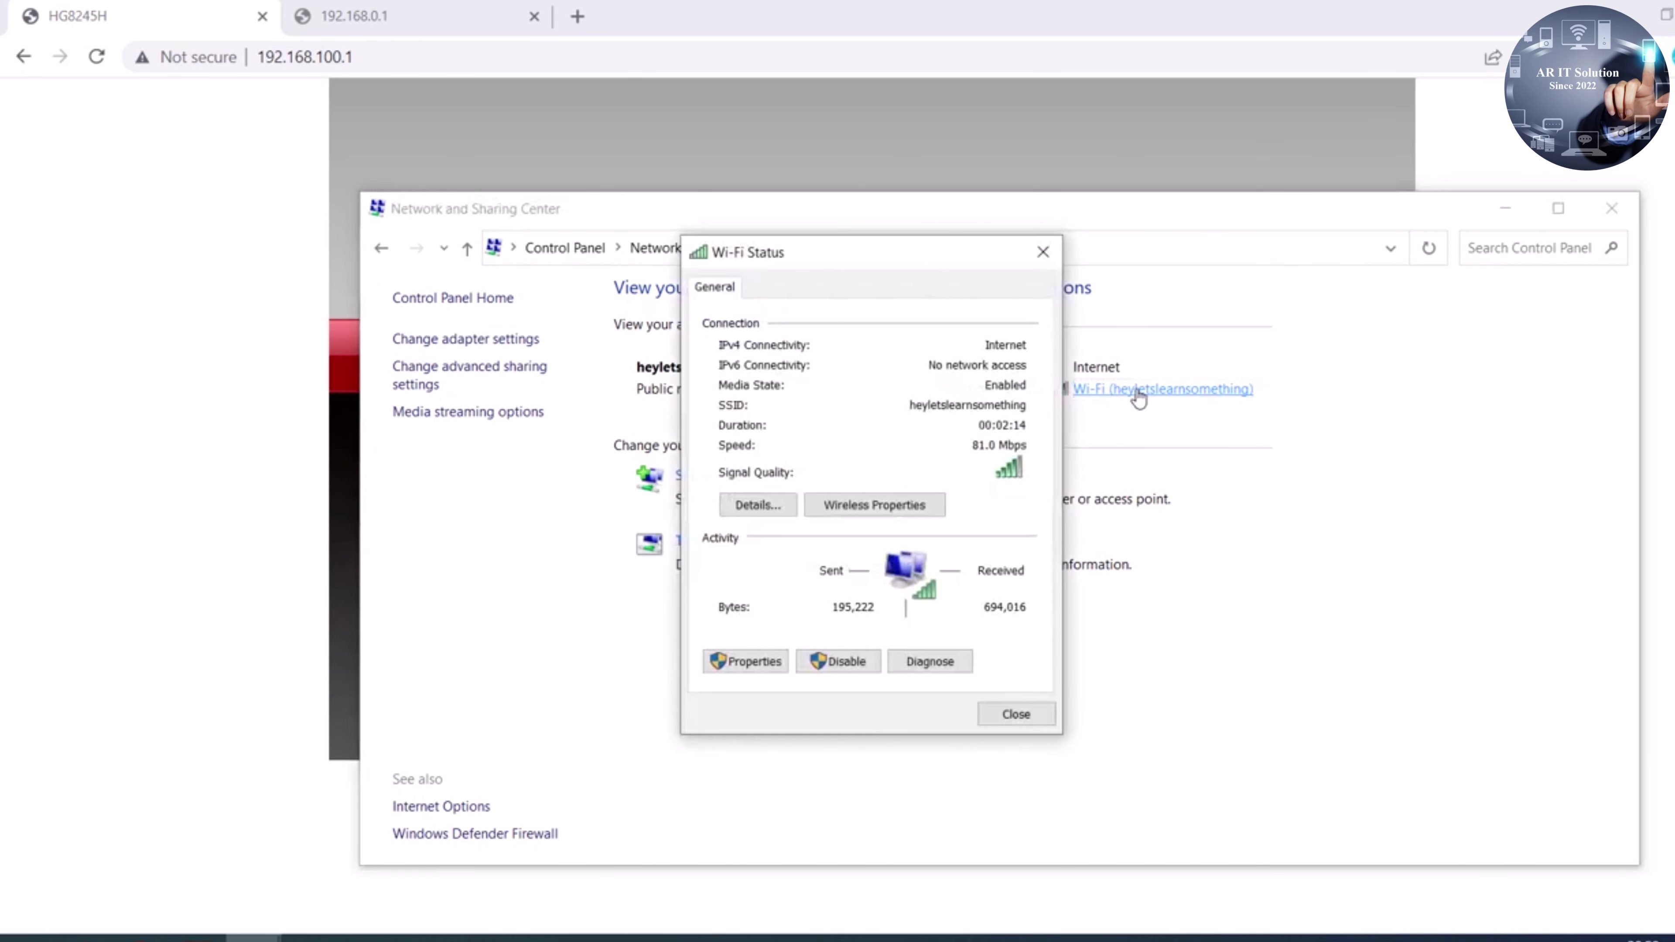
left_click(755, 662)
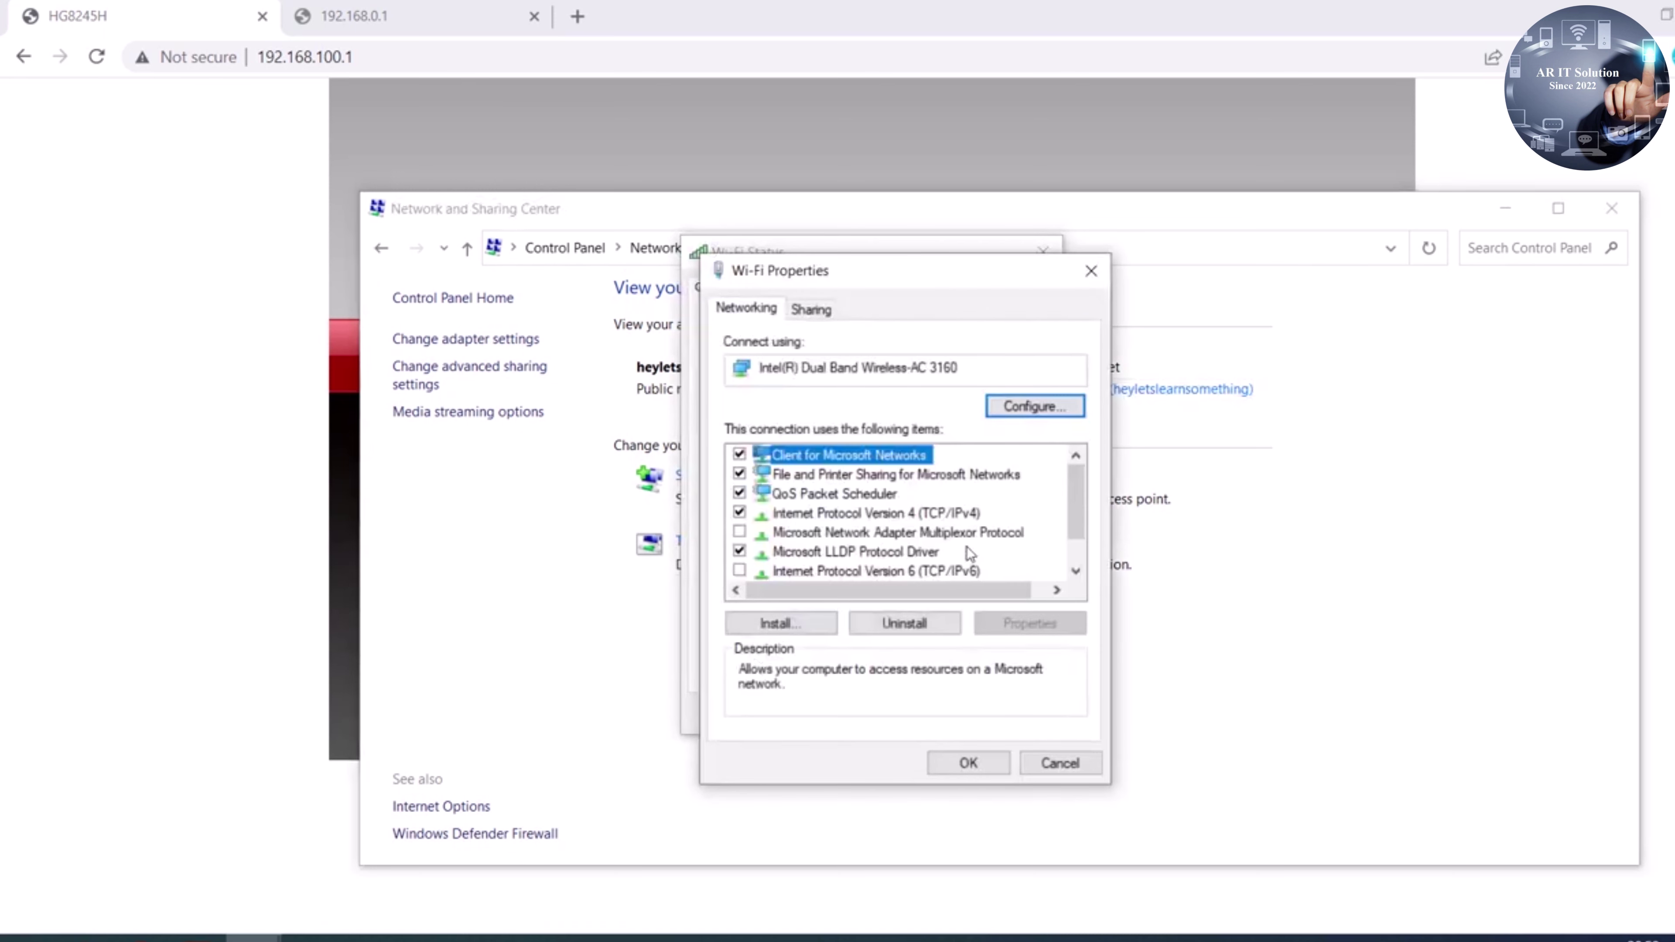
double_click(965, 521)
Switch to a static IP of 192.168.0.110 and begin typing the 192.168 gateway
left_click(861, 521)
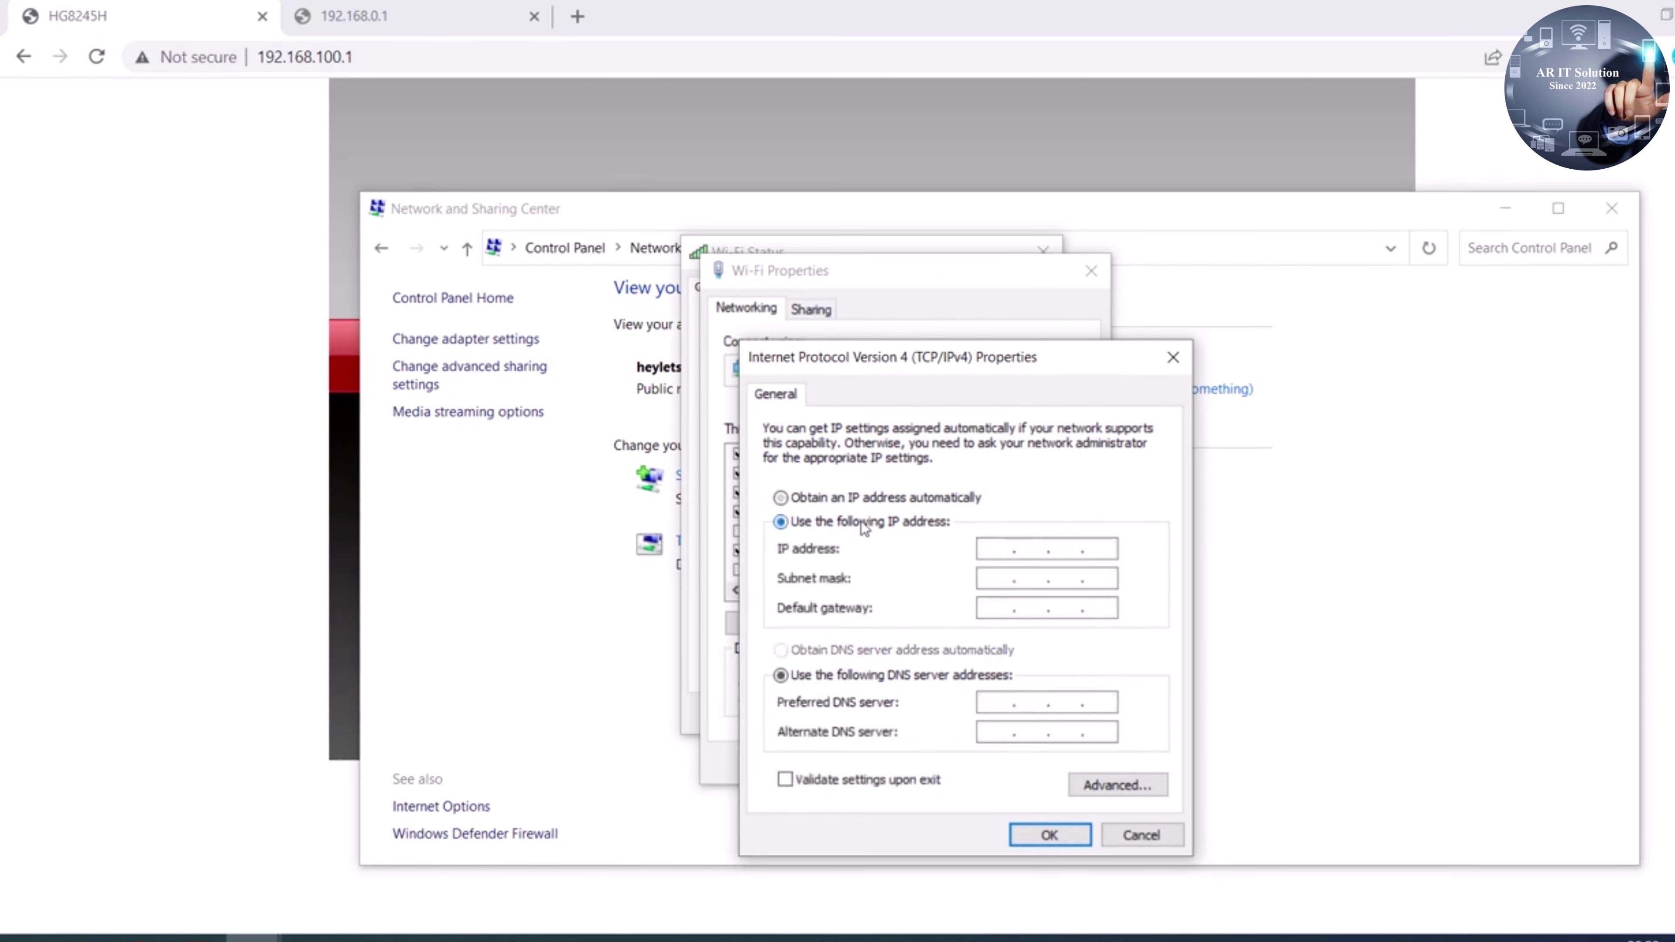
left_click(995, 546)
type("192 . 168 . 0 . 110")
key("Tab")
key("Tab")
type("192168")
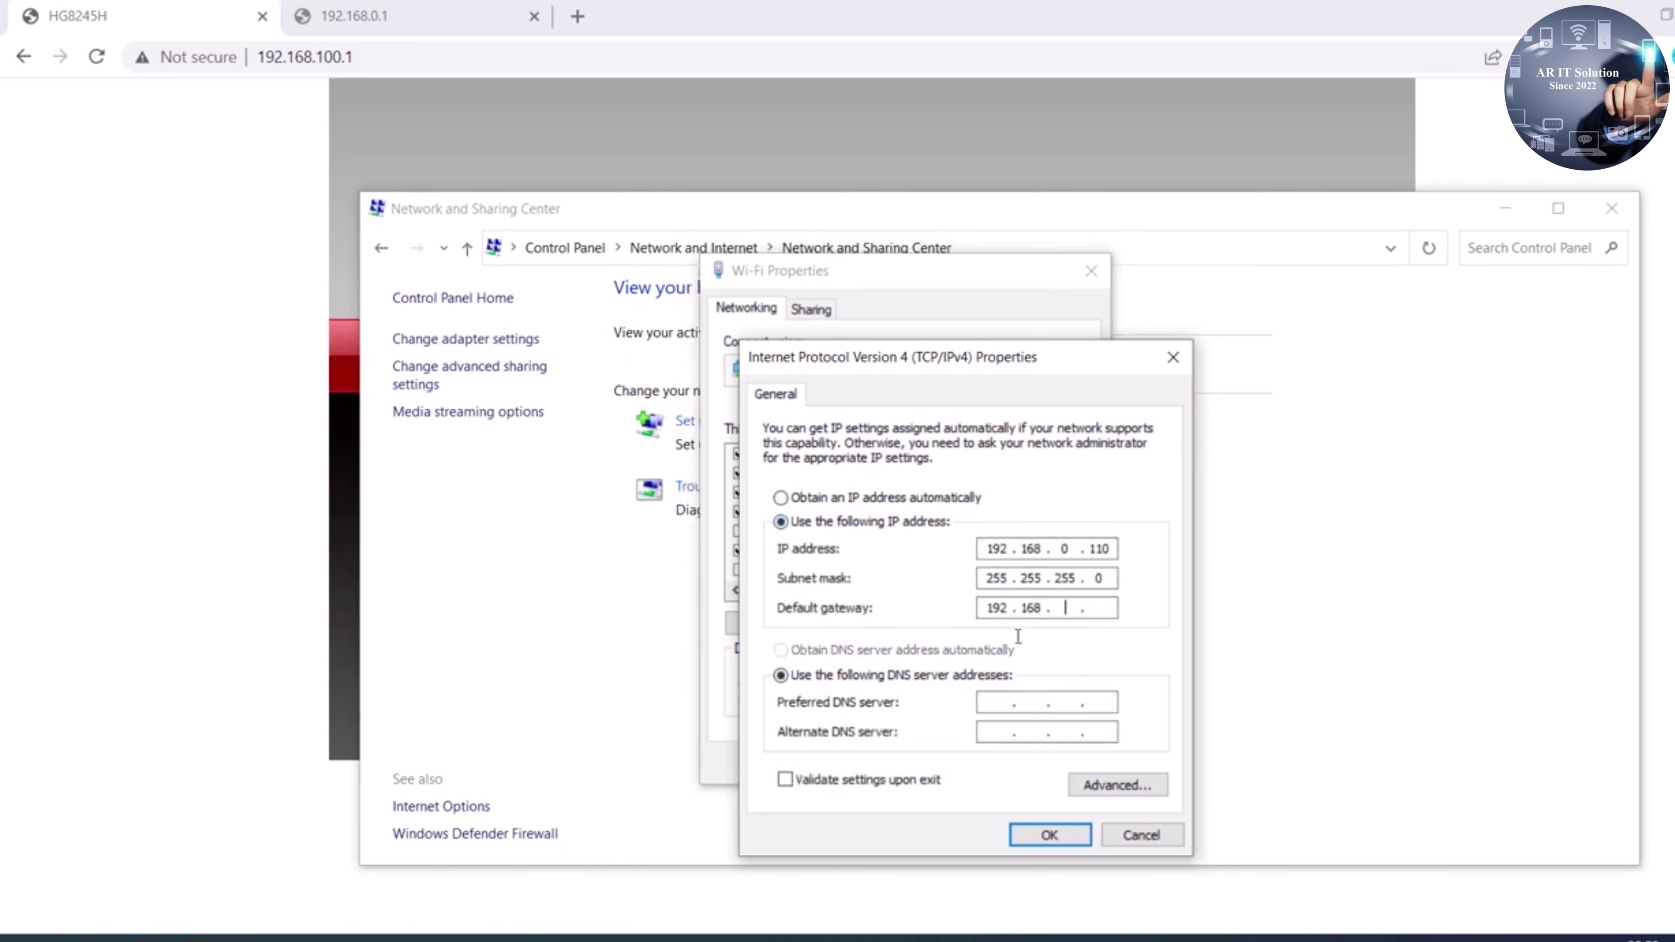